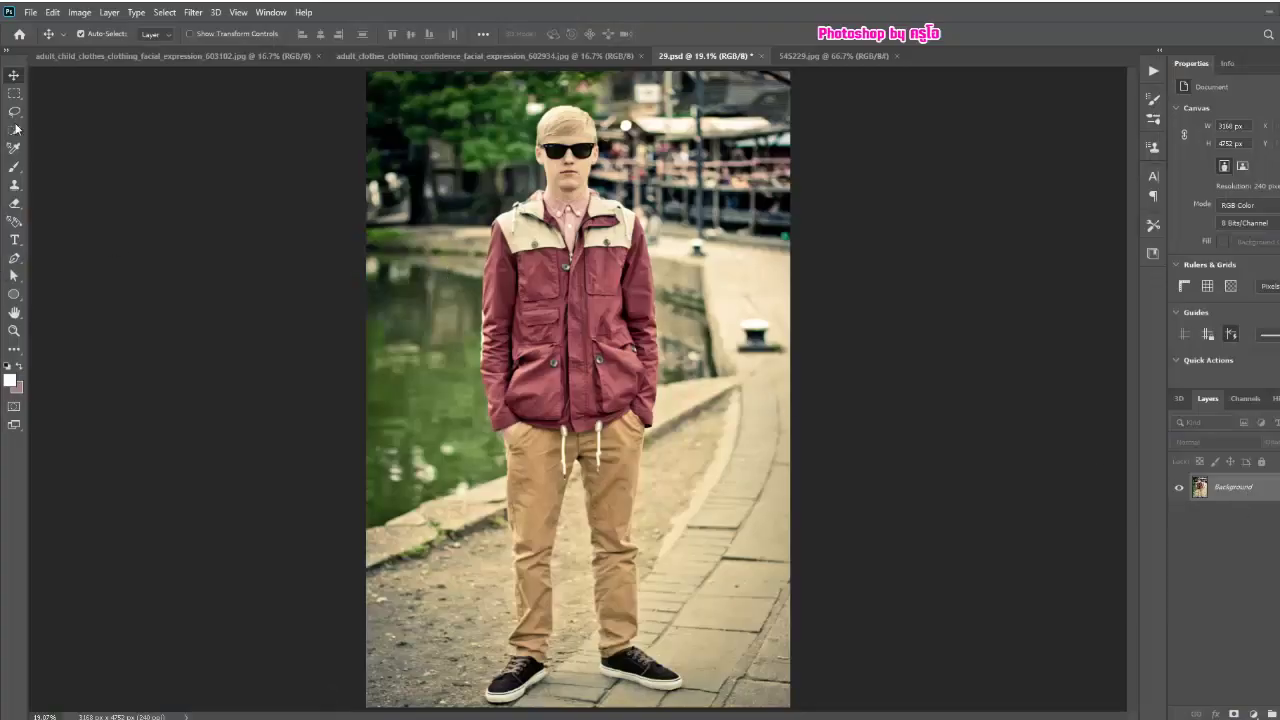
- Apply Select Subject to select the young man, leaving the canal and pavement unselected
click(15, 129)
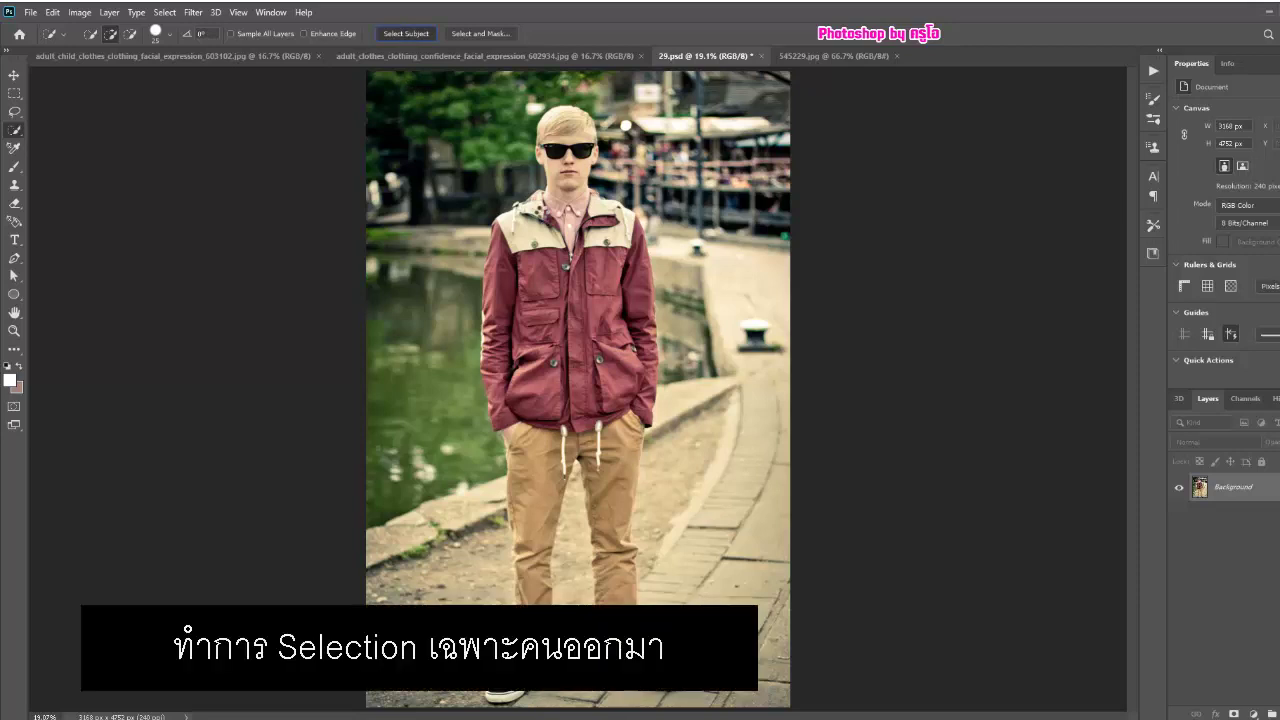
- Enter Select and Mask, increase the edge detection Radius, and zoom in on the shoes
click(480, 33)
click(1272, 262)
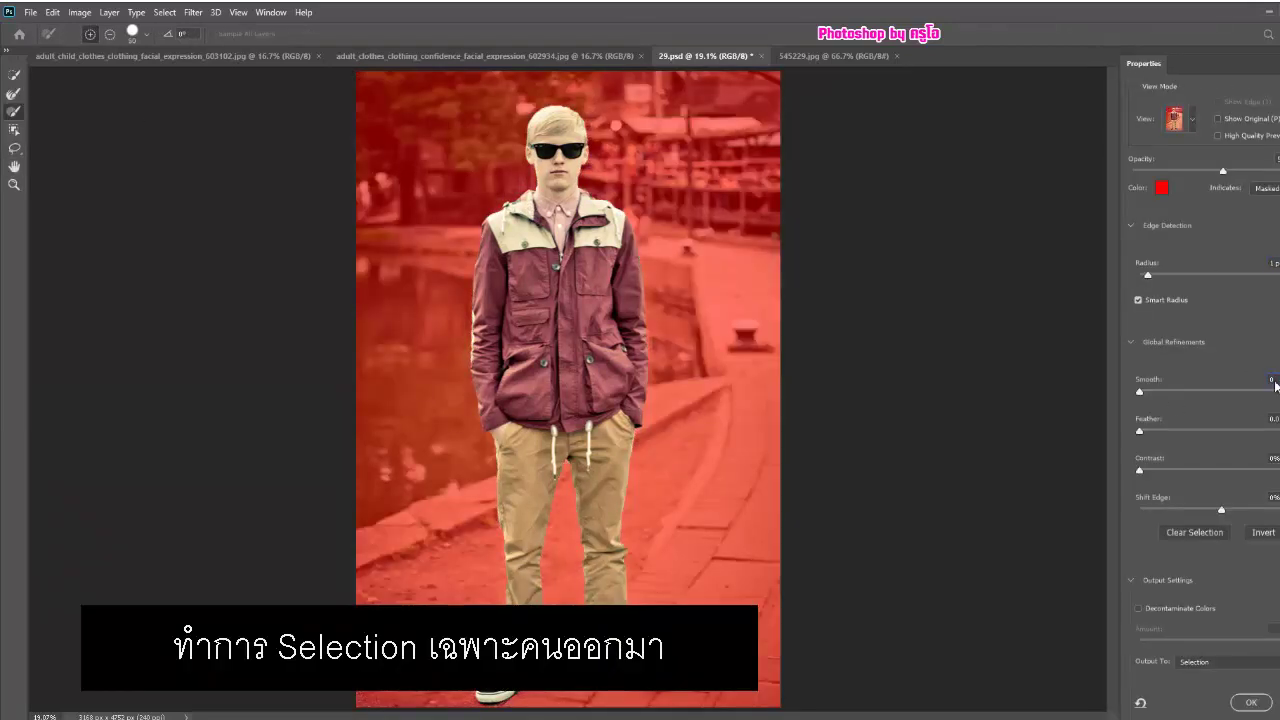
click(14, 184)
drag(500, 688, 520, 685)
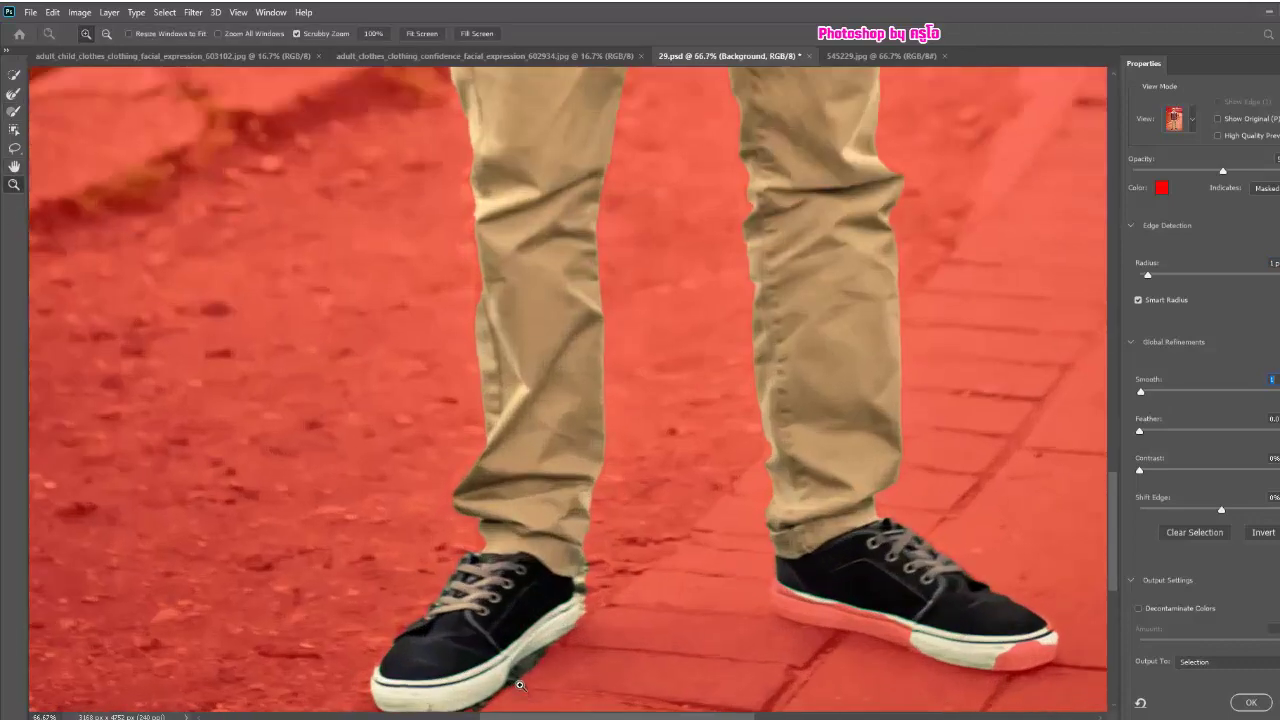
- Refine the edges along the right shoe's sole and the left shoe's edge with the Refine Edge Brush
key(r)
drag(772, 575, 1050, 632)
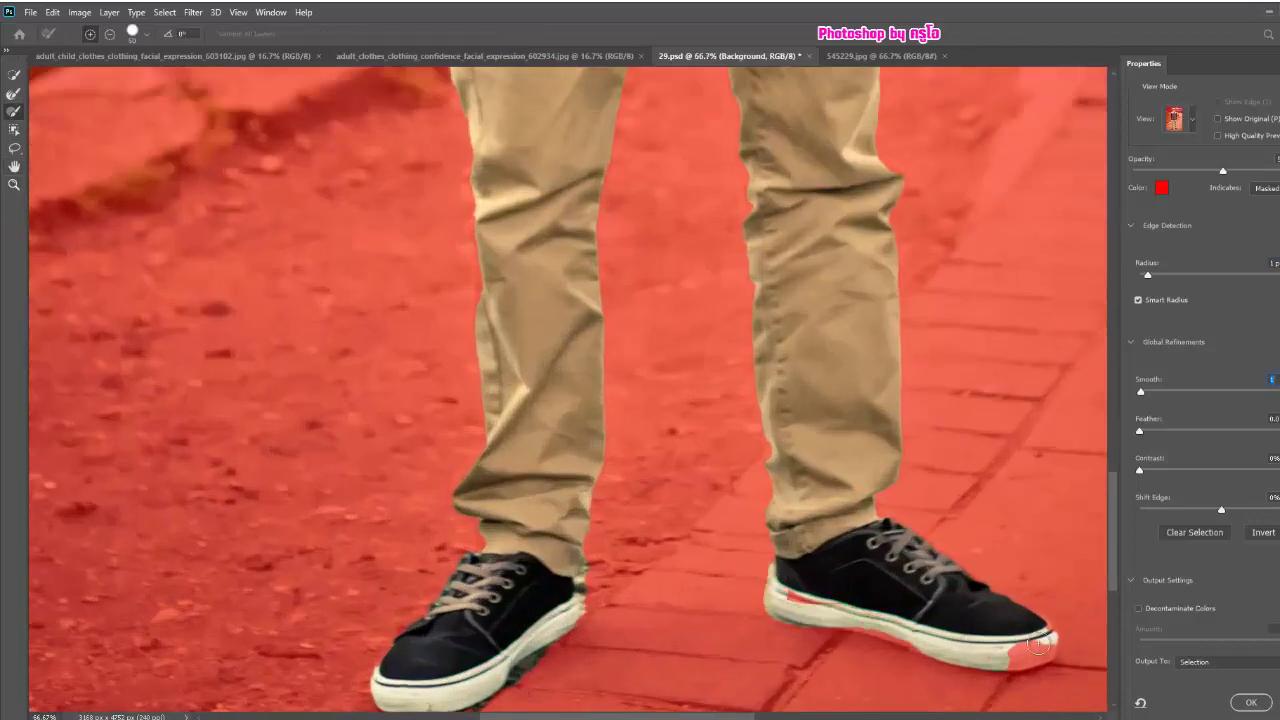
drag(883, 531, 870, 625)
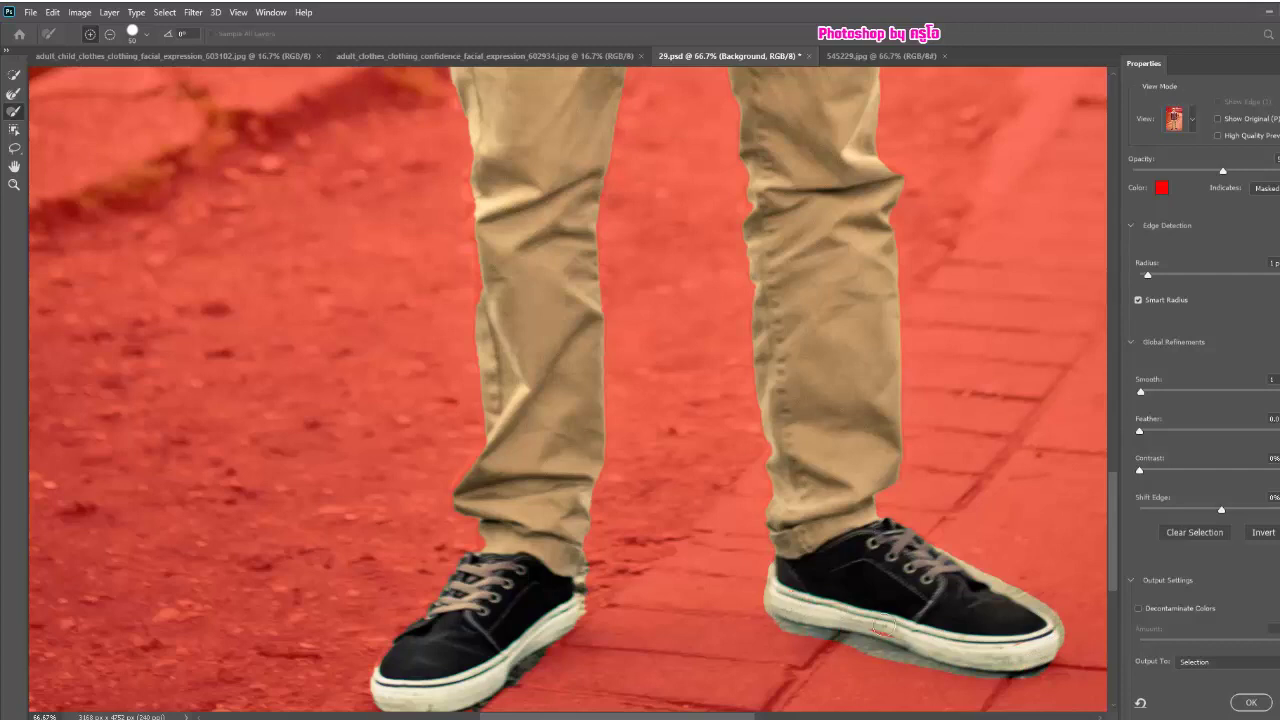
drag(580, 555, 422, 690)
drag(463, 627, 481, 532)
- Brush away the shadow under the left shoe and refine the left outer edge, right heel and right upper edge
click(12, 94)
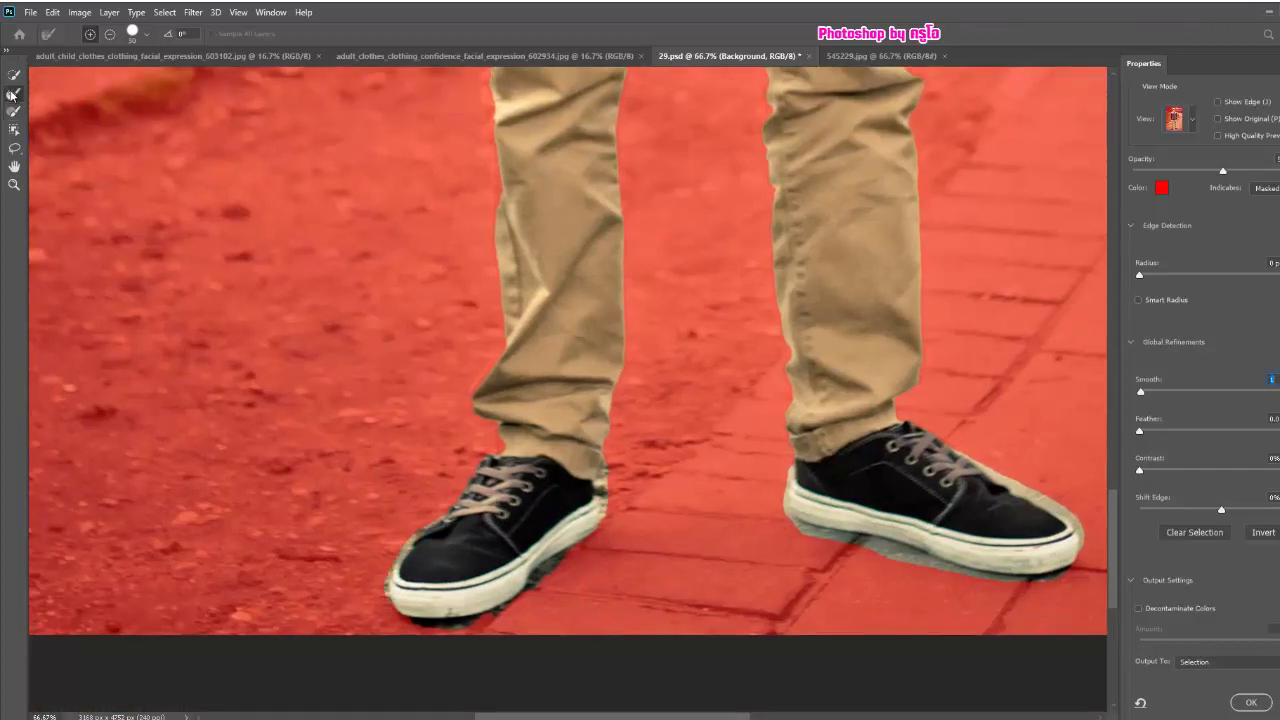
click(14, 76)
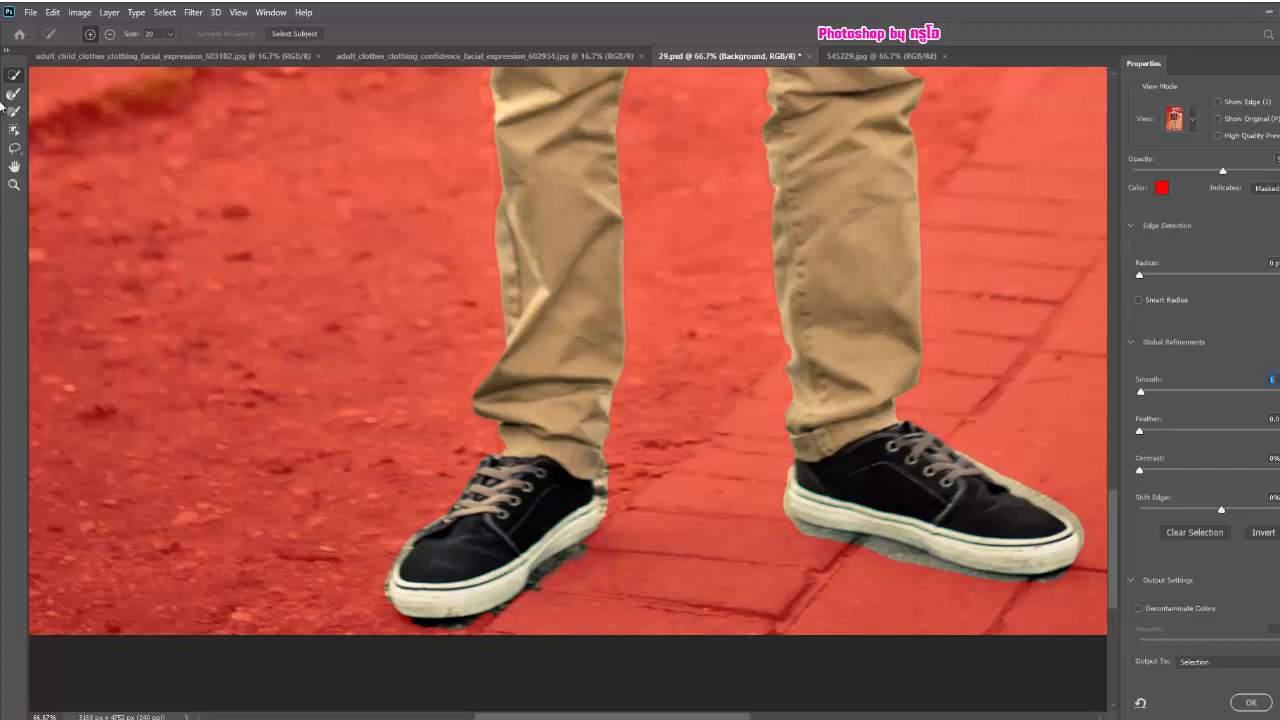
click(13, 93)
drag(506, 605, 539, 591)
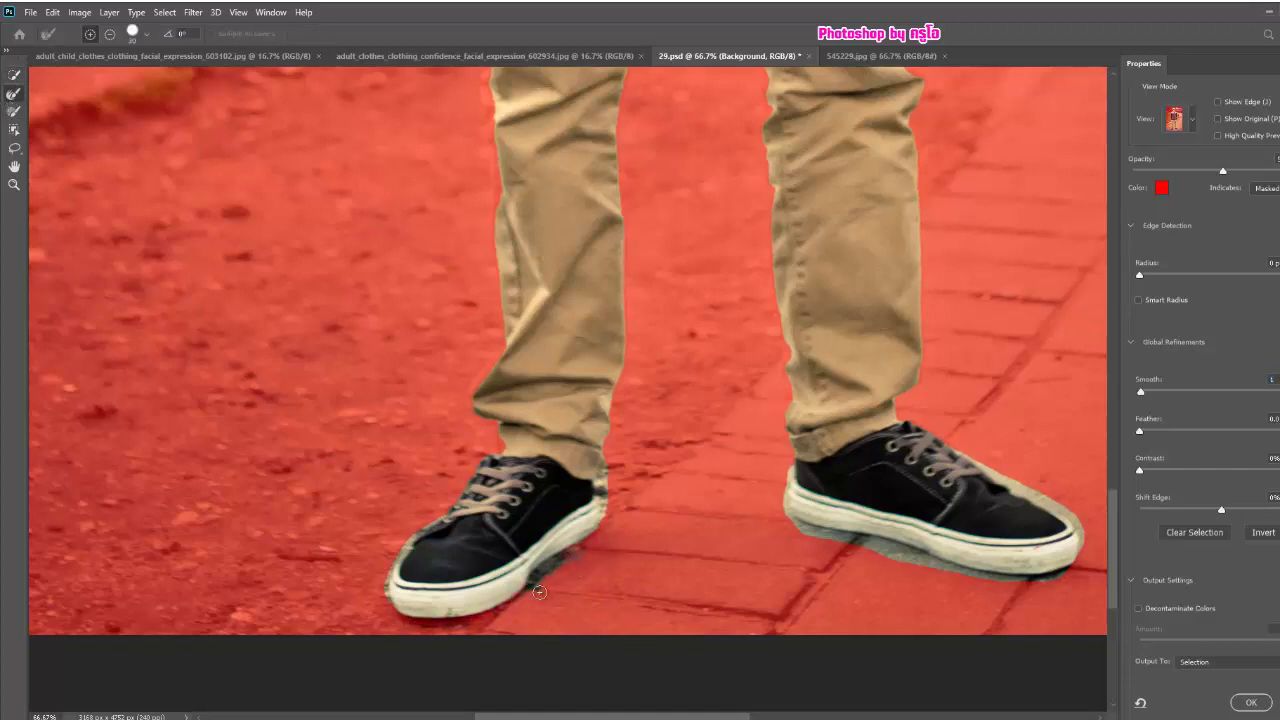
drag(381, 601, 395, 545)
drag(795, 526, 953, 571)
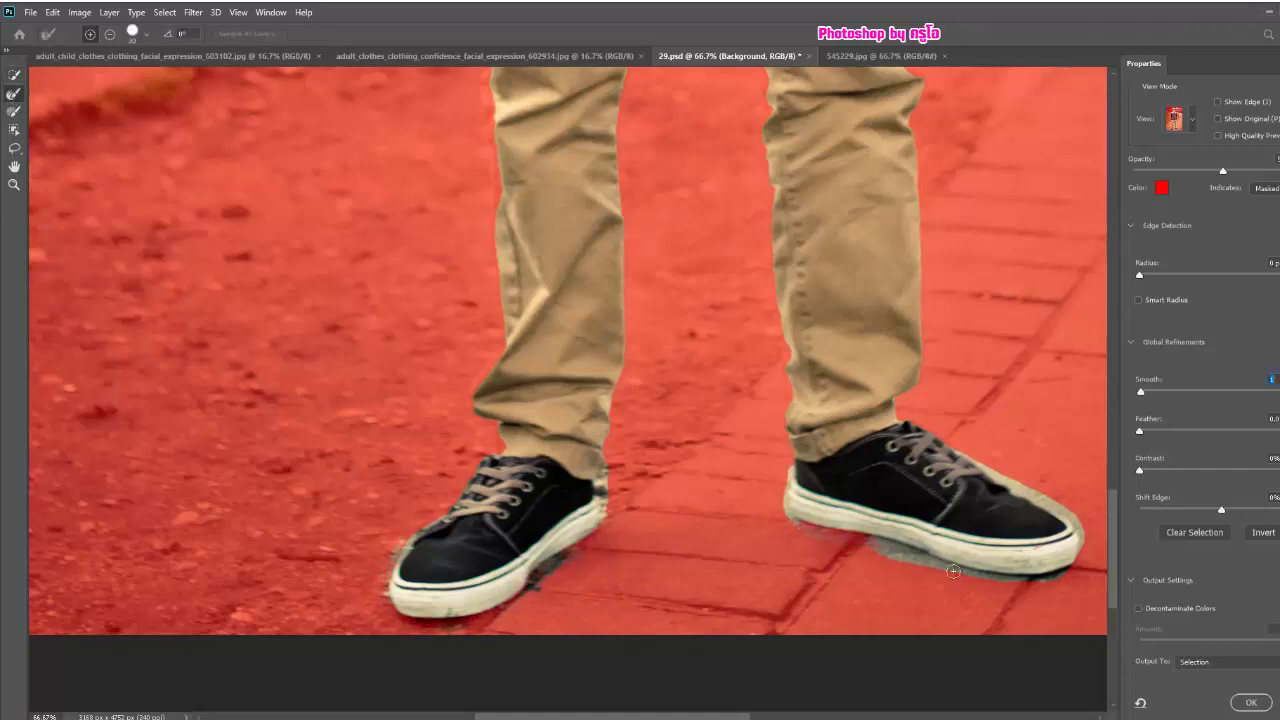
drag(781, 502, 1077, 525)
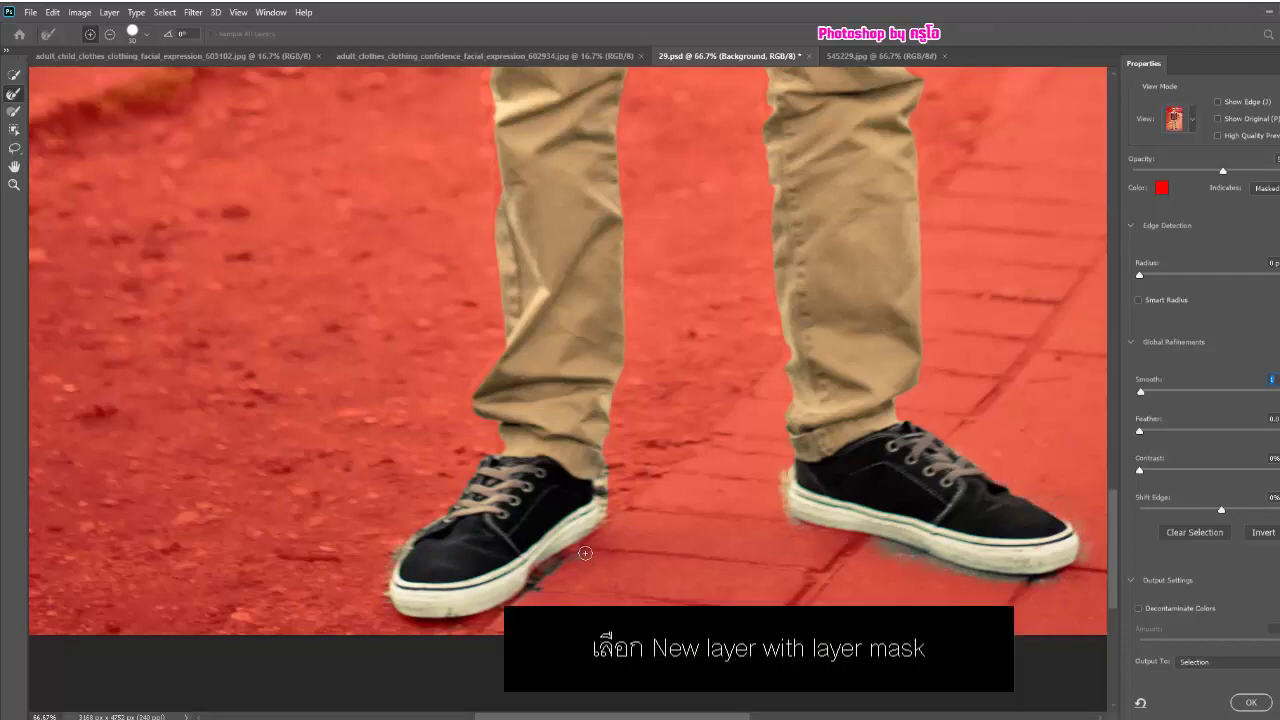
- Output to a new masked layer, mask away the shadows under both shoes, then fit the figure in view
click(1251, 702)
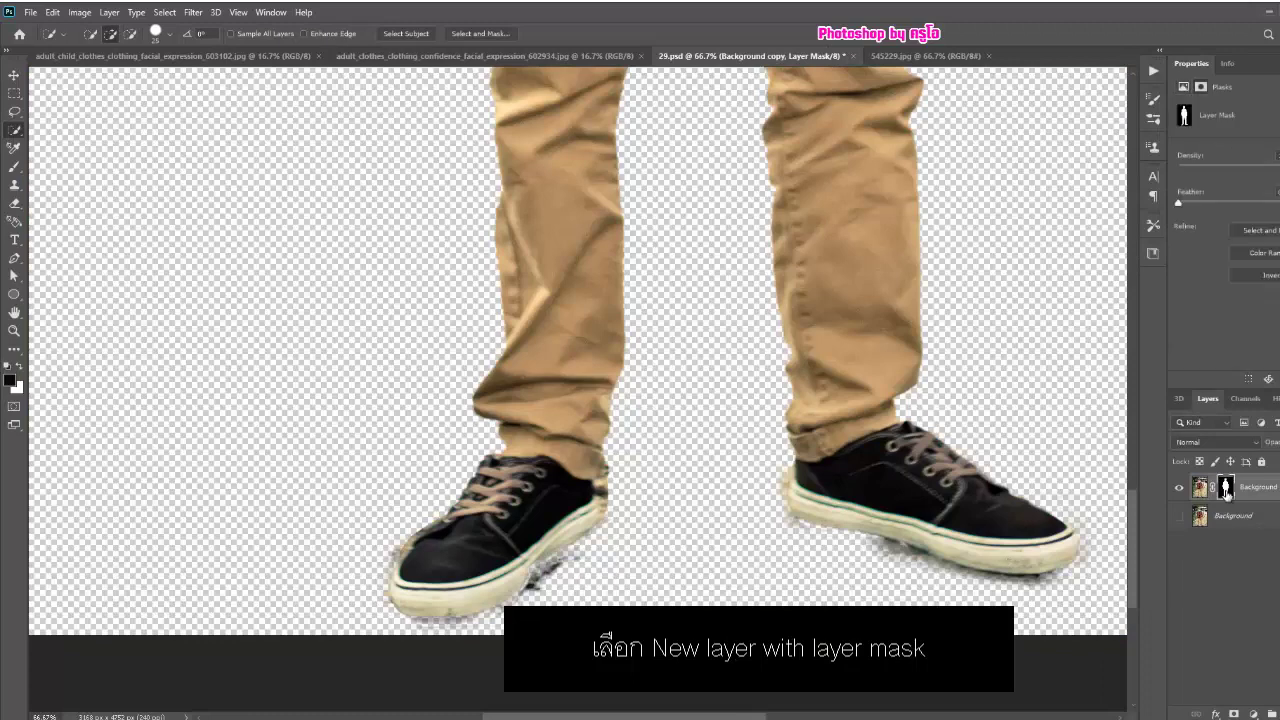
drag(410, 625, 609, 494)
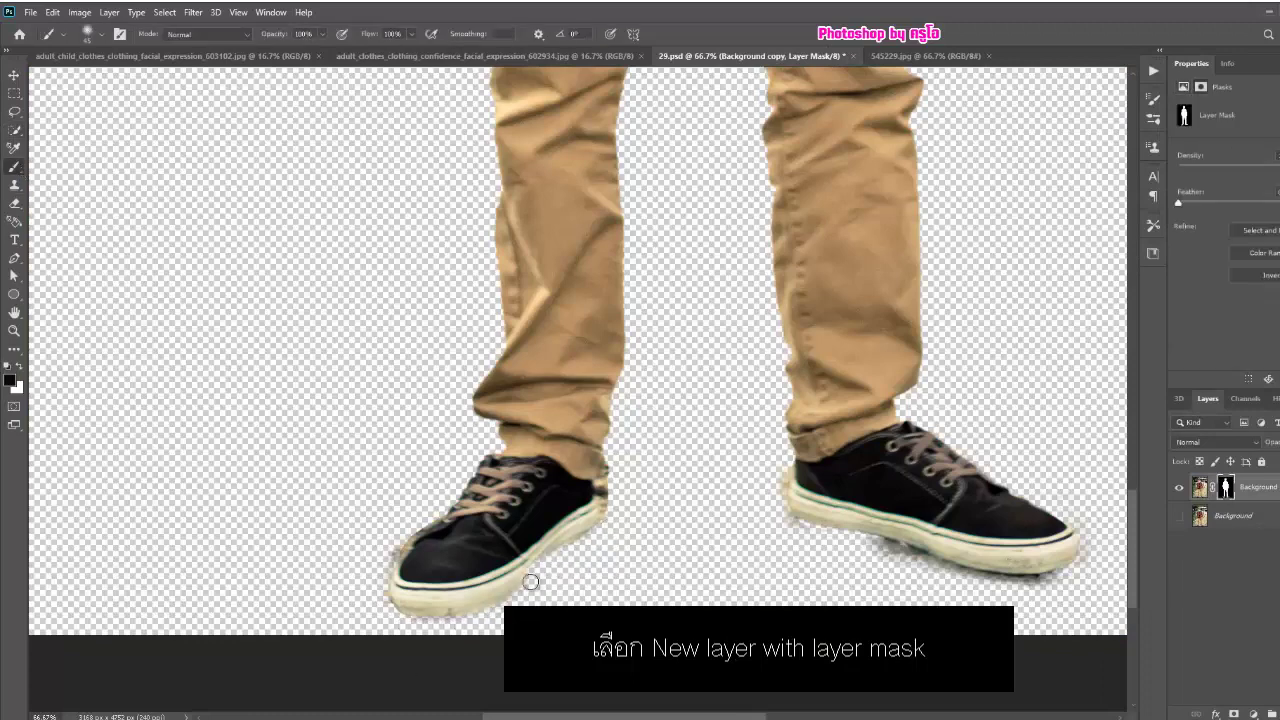
drag(795, 540, 1045, 584)
key(z)
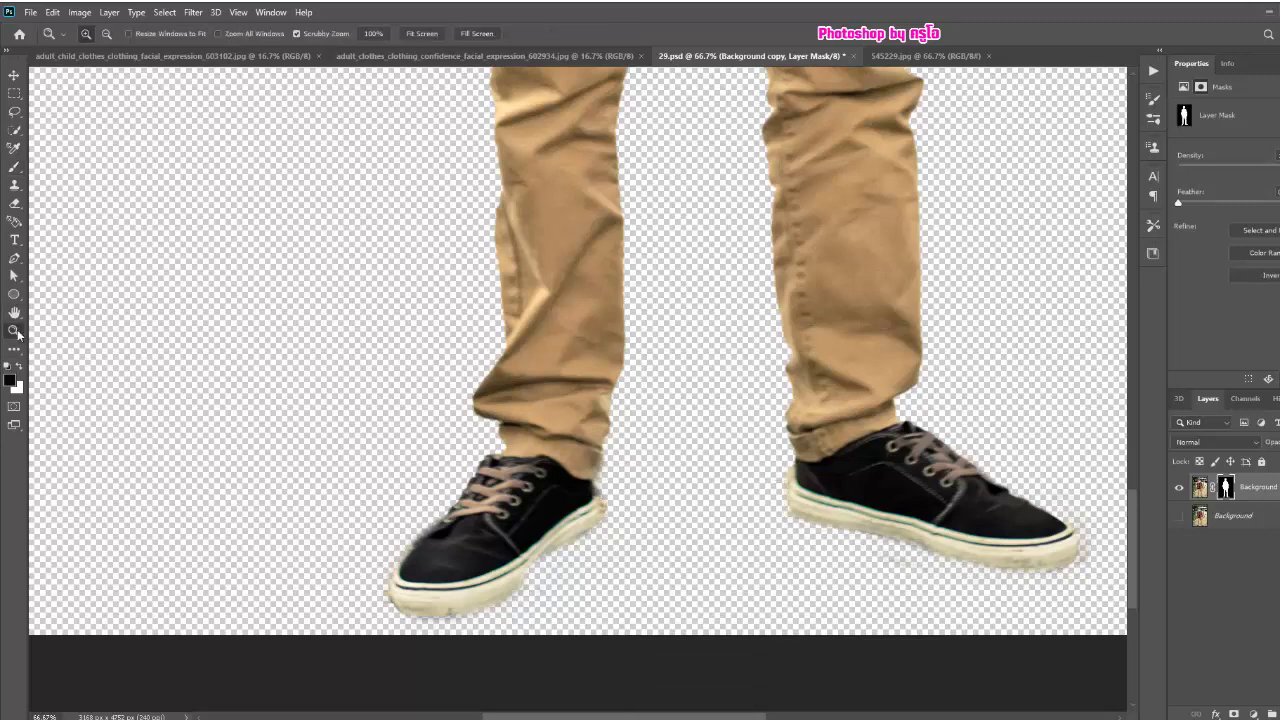
key(ctrl+0)
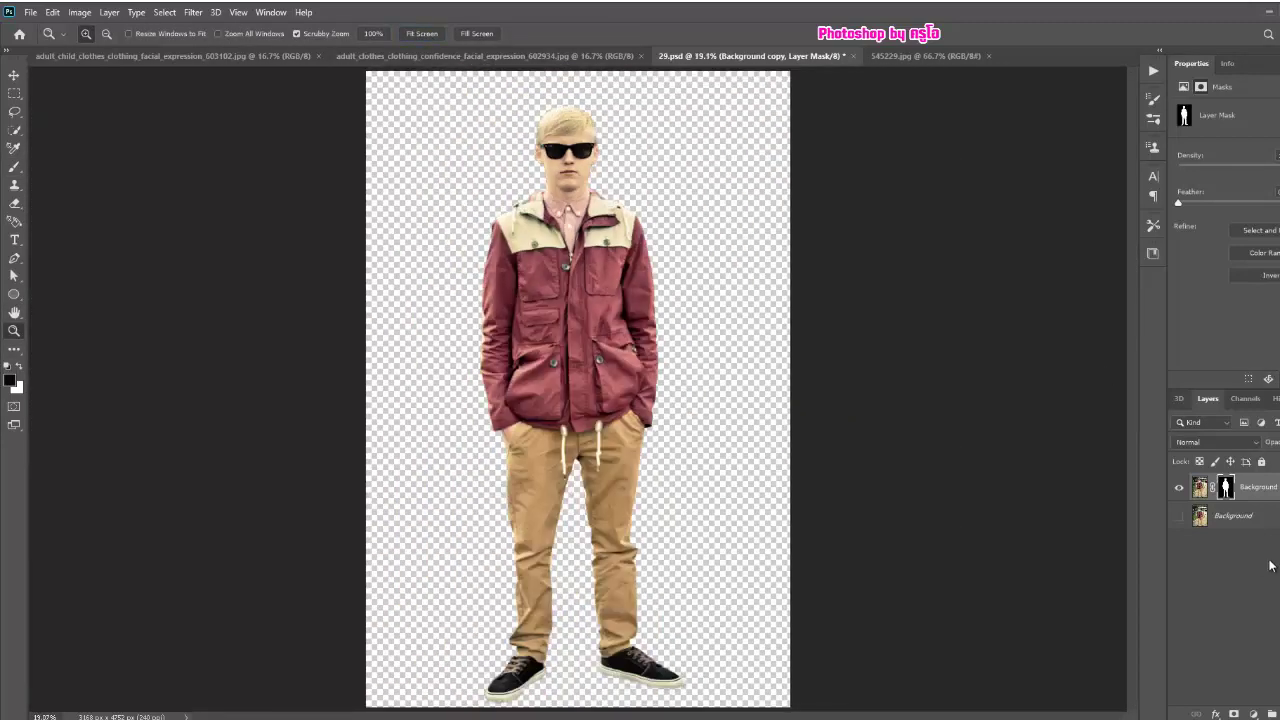
- Add a solid 0a7dbf blue fill layer below the cutout and an empty layer above it
click(1233, 515)
click(1166, 711)
click(1175, 363)
text(0a7dbf)
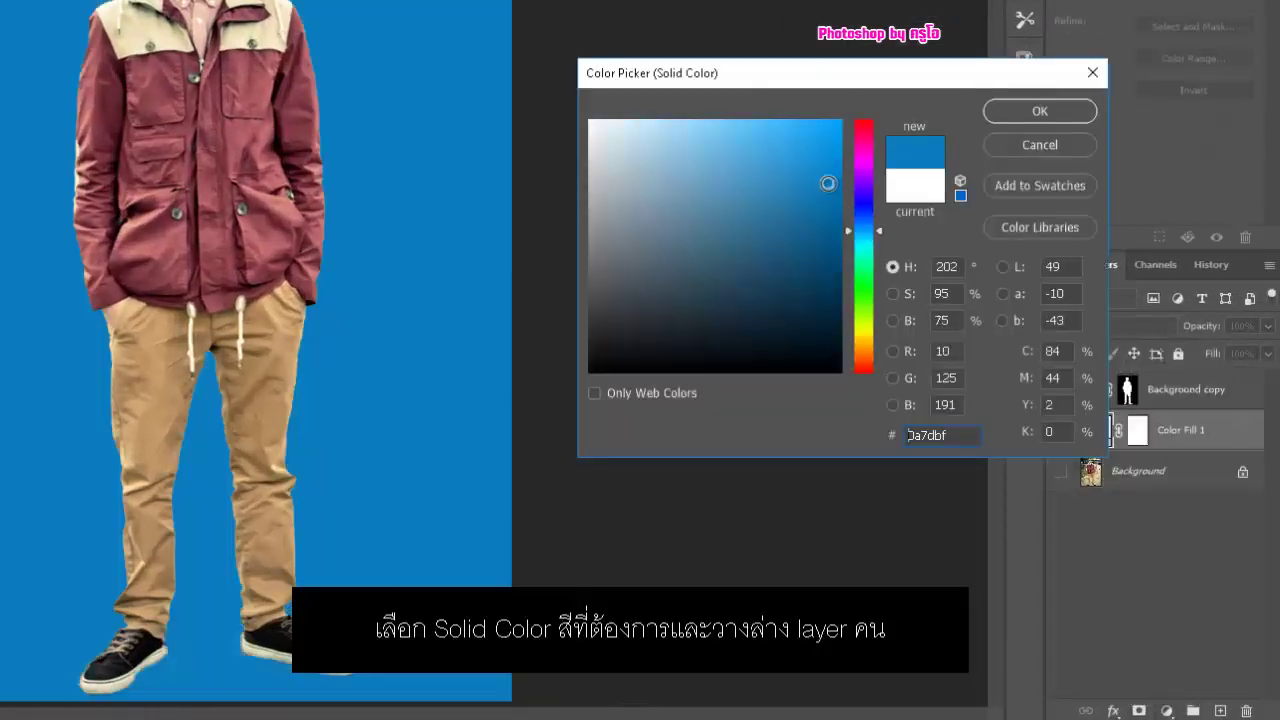
click(1040, 111)
click(1185, 389)
click(1220, 711)
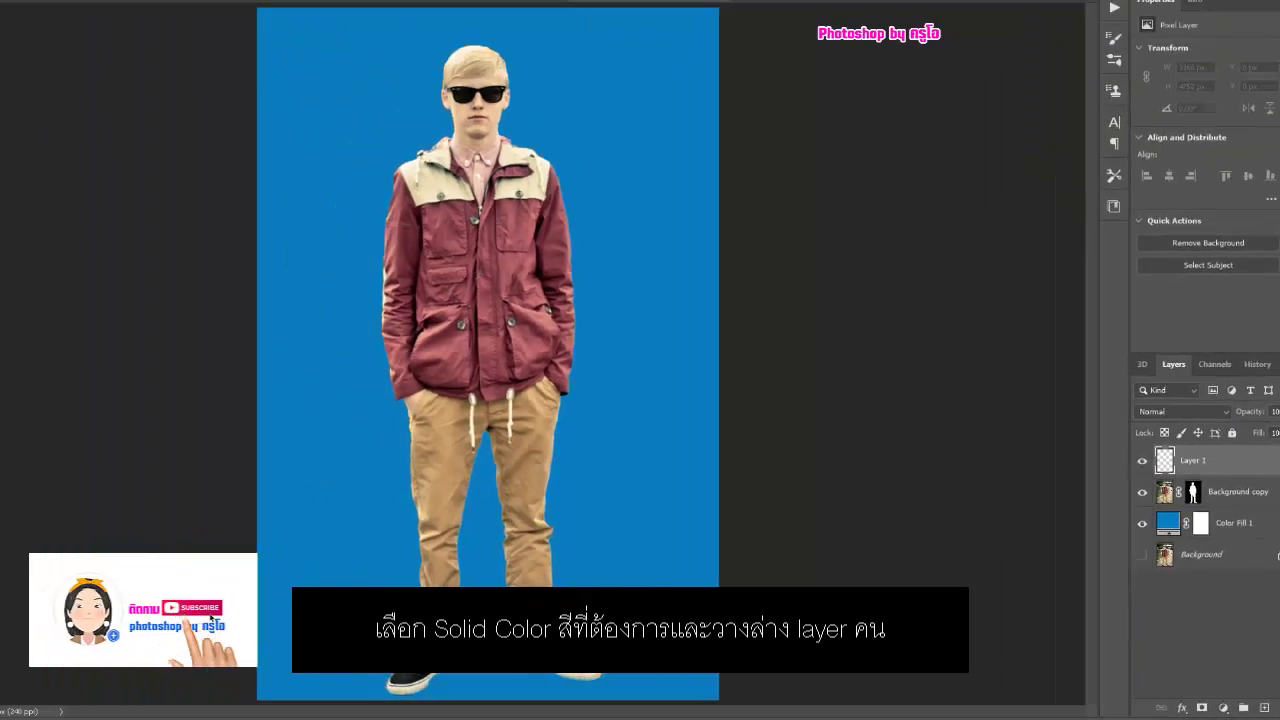
- Zoom in on the chest and paint white lines along both collar edges, redoing the right one
key(z)
click(556, 245)
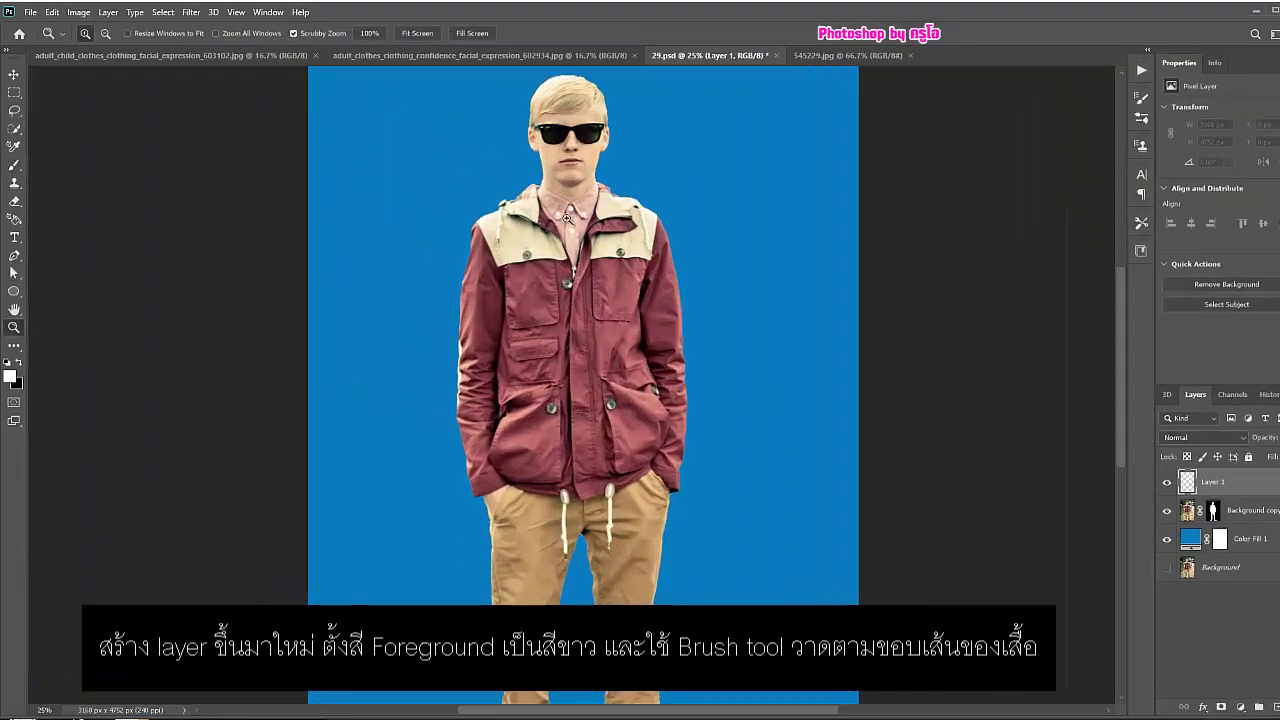
click(556, 245)
click(657, 309)
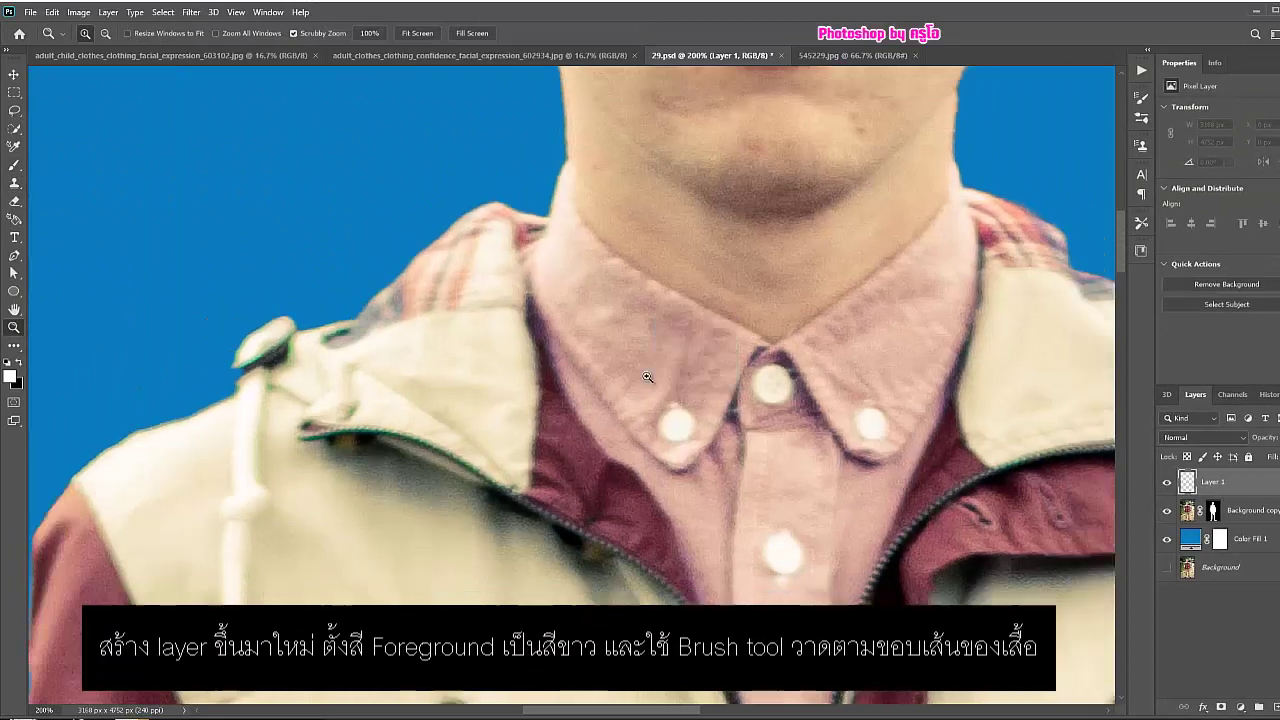
alt+click(651, 371)
click(14, 172)
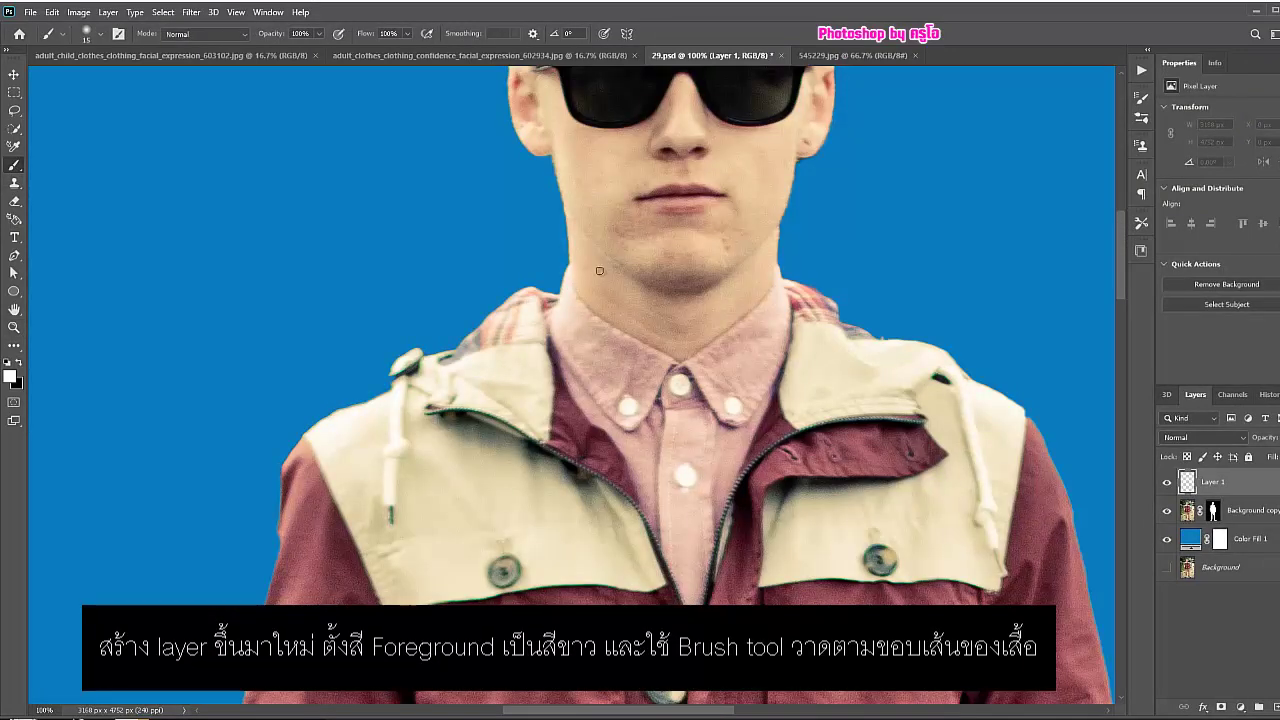
drag(566, 260, 685, 356)
drag(780, 260, 687, 356)
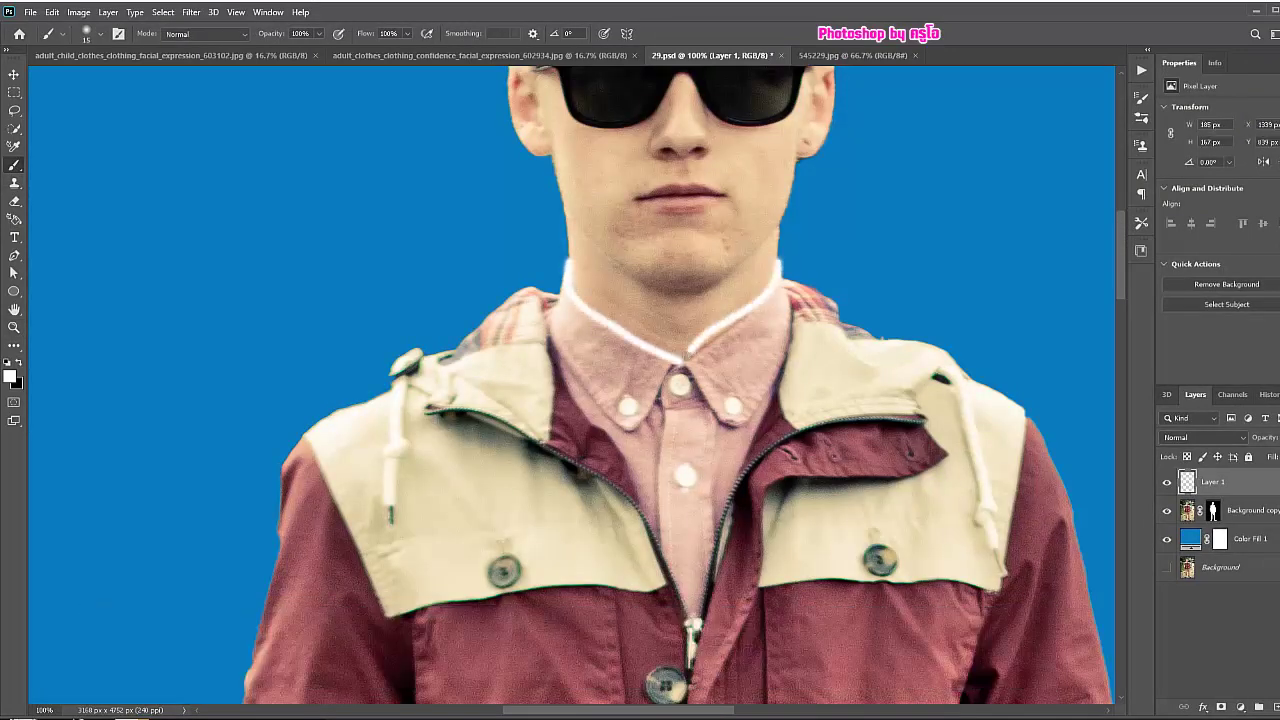
key(ctrl+z)
drag(768, 292, 684, 357)
mouse_move(564, 258)
mouse_down()
mouse_move(665, 376)
mouse_move(782, 278)
mouse_up()
- Outline the shirt placket, neck edge, right hood, right shoulder panel, chest flap and zip line
drag(662, 400, 660, 540)
drag(720, 430, 713, 540)
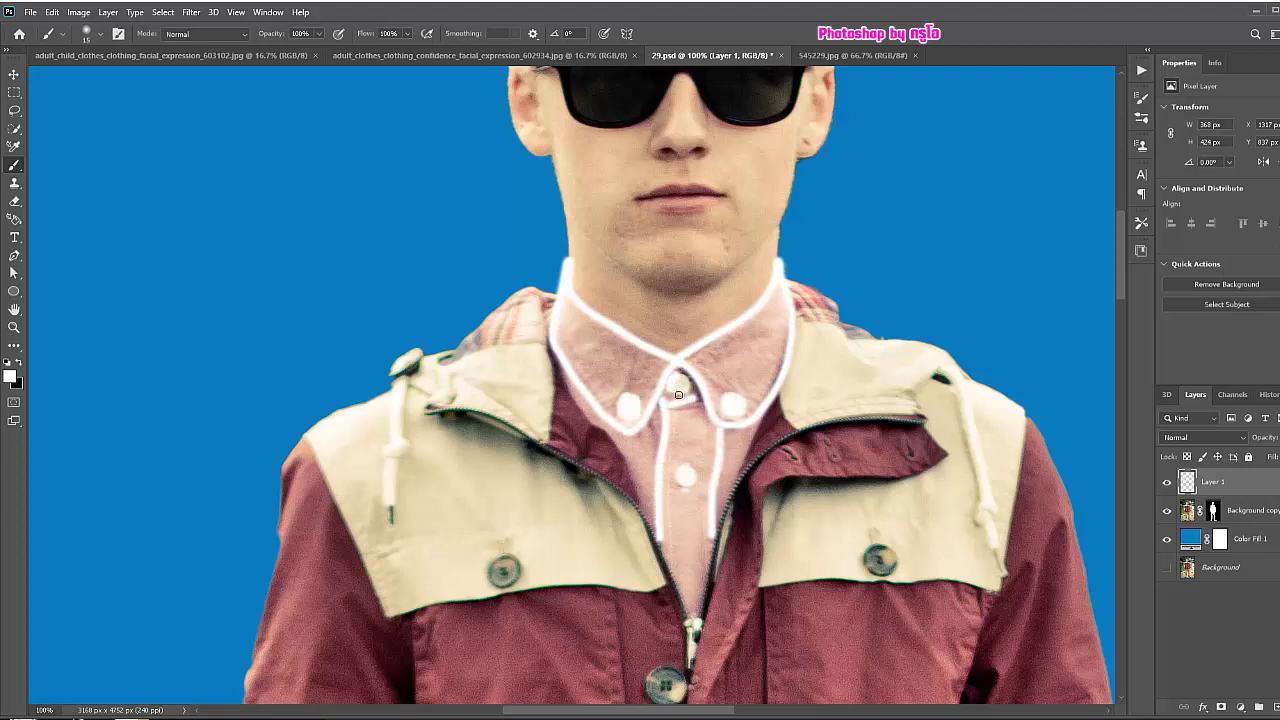
drag(772, 400, 741, 470)
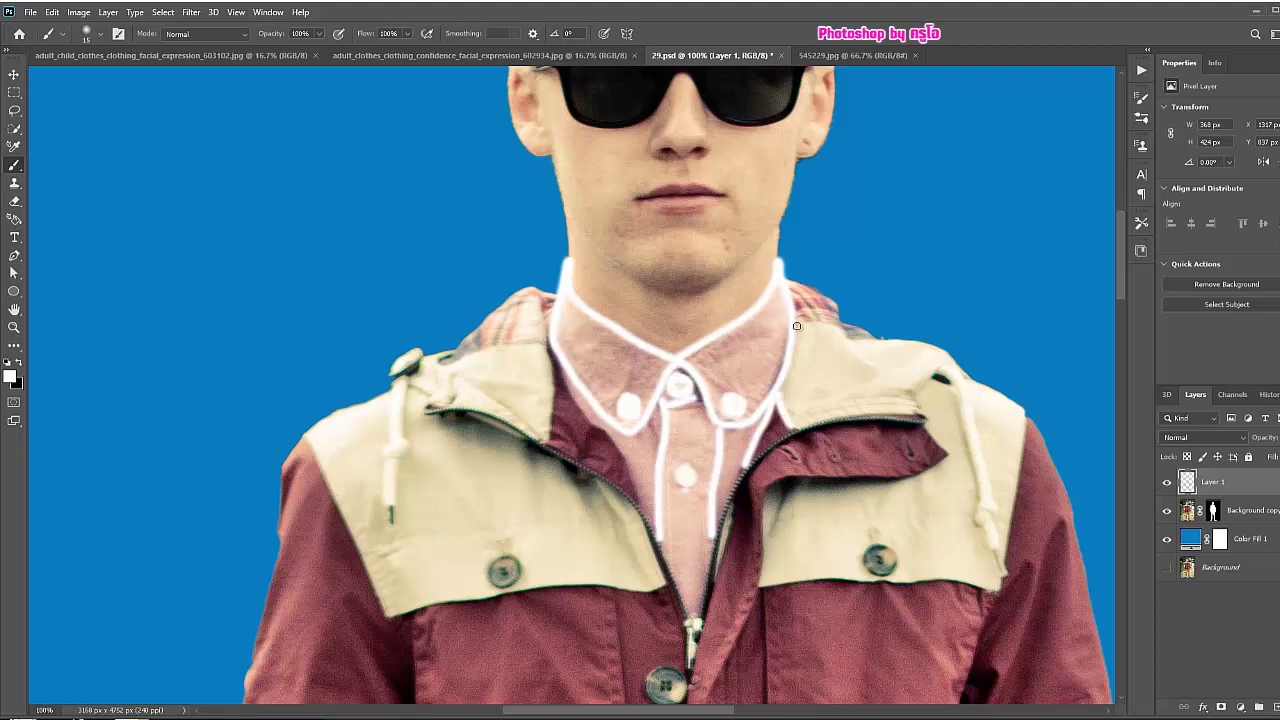
mouse_move(786, 280)
mouse_down()
mouse_move(925, 420)
mouse_move(819, 421)
mouse_up()
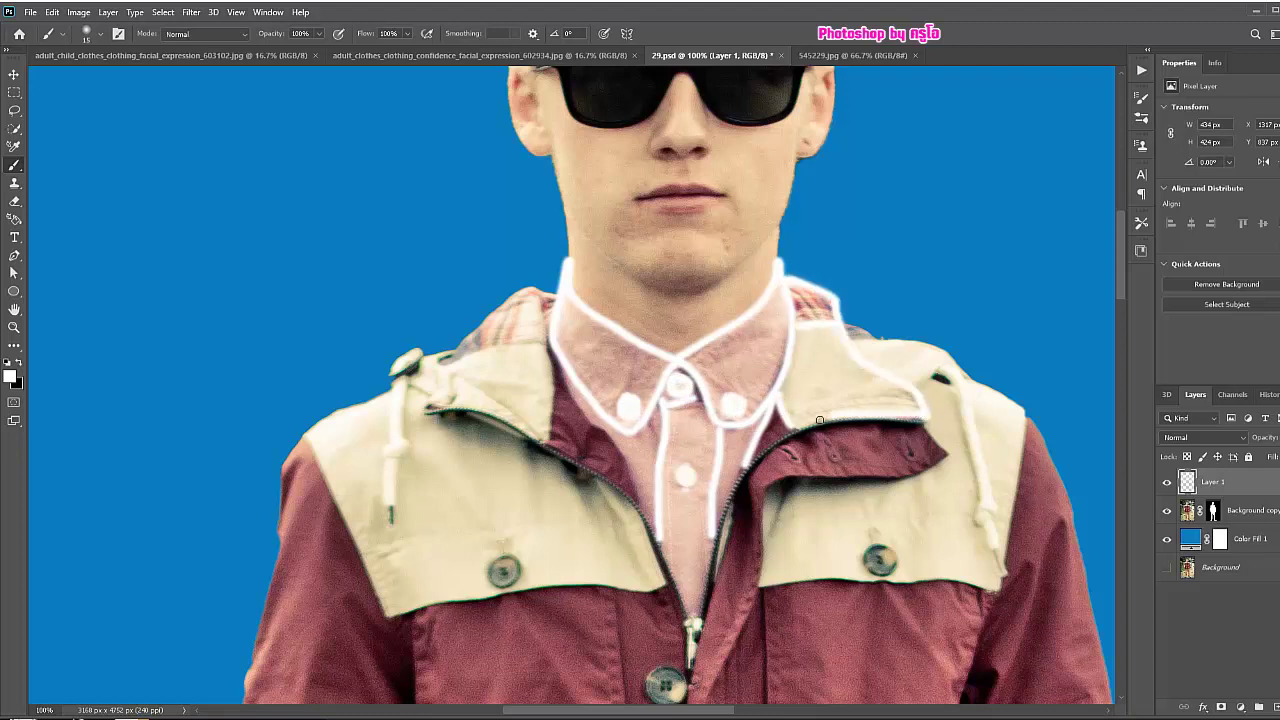
drag(841, 321, 1026, 410)
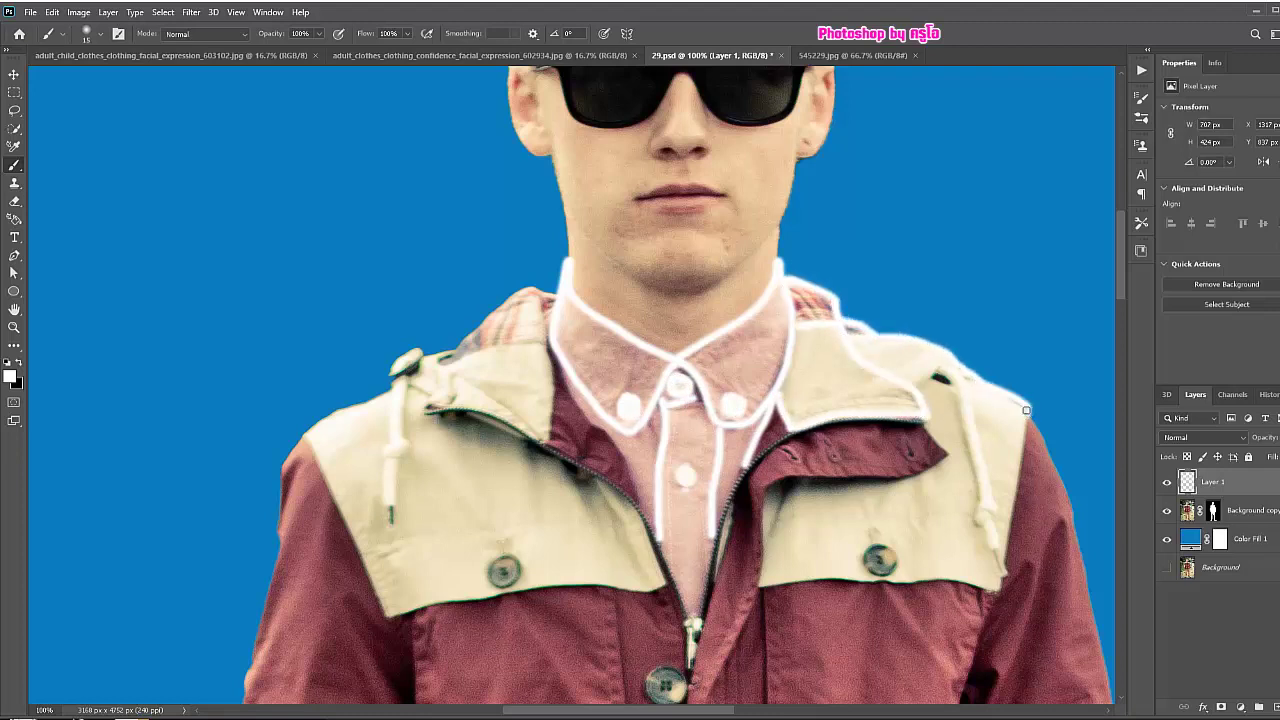
mouse_move(945, 377)
mouse_down()
mouse_move(1003, 578)
mouse_move(994, 527)
mouse_up()
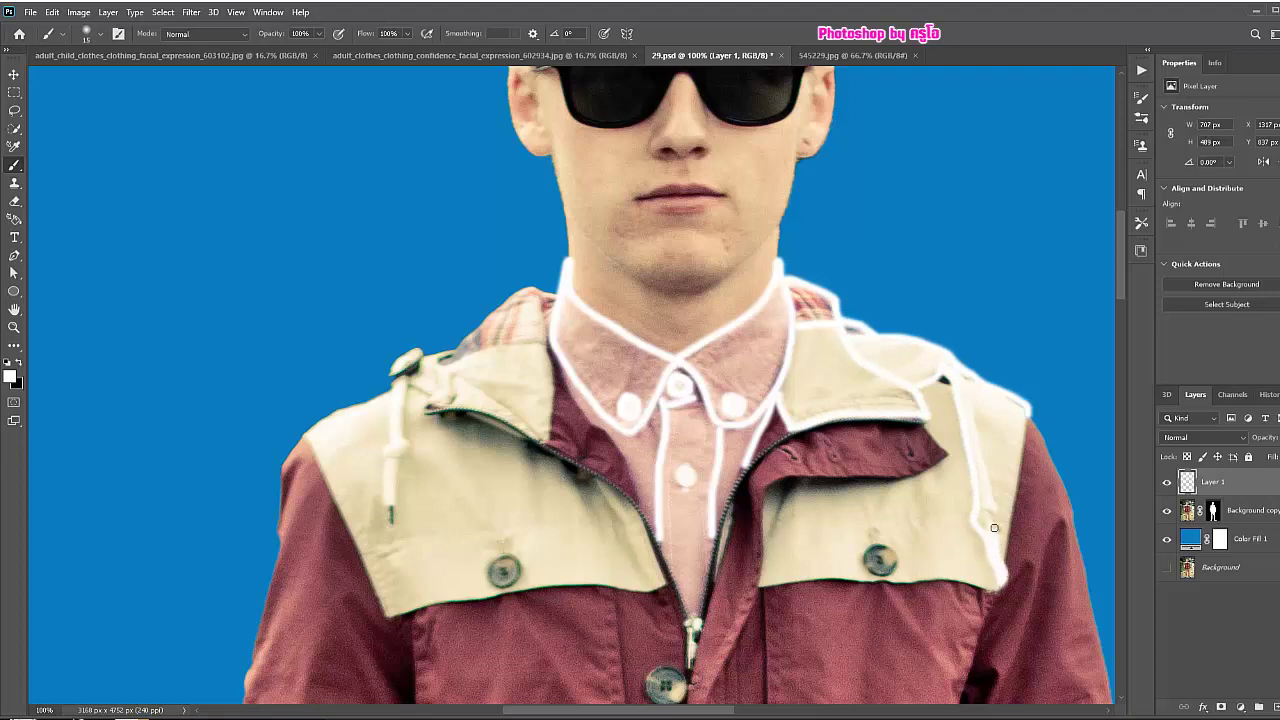
mouse_move(1011, 425)
mouse_down()
mouse_move(1015, 535)
mouse_move(1000, 595)
mouse_move(764, 583)
mouse_up()
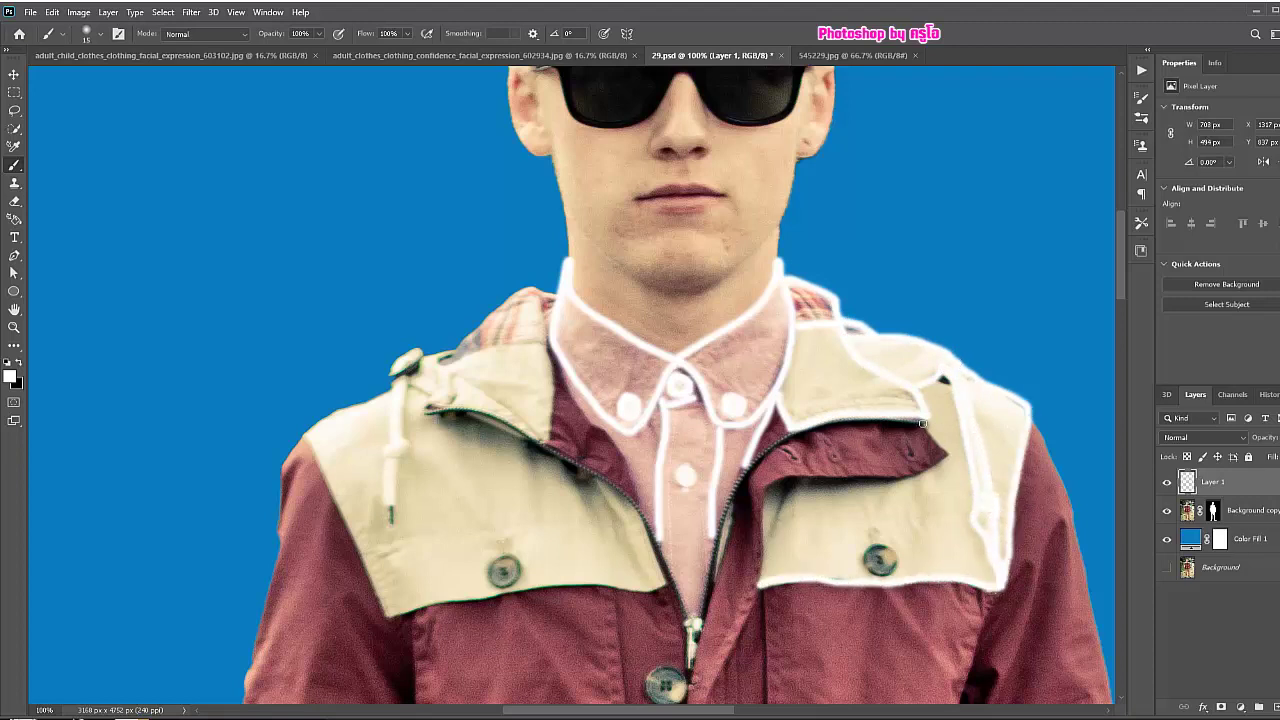
mouse_move(922, 424)
mouse_down()
mouse_move(920, 468)
mouse_move(760, 485)
mouse_move(759, 587)
mouse_up()
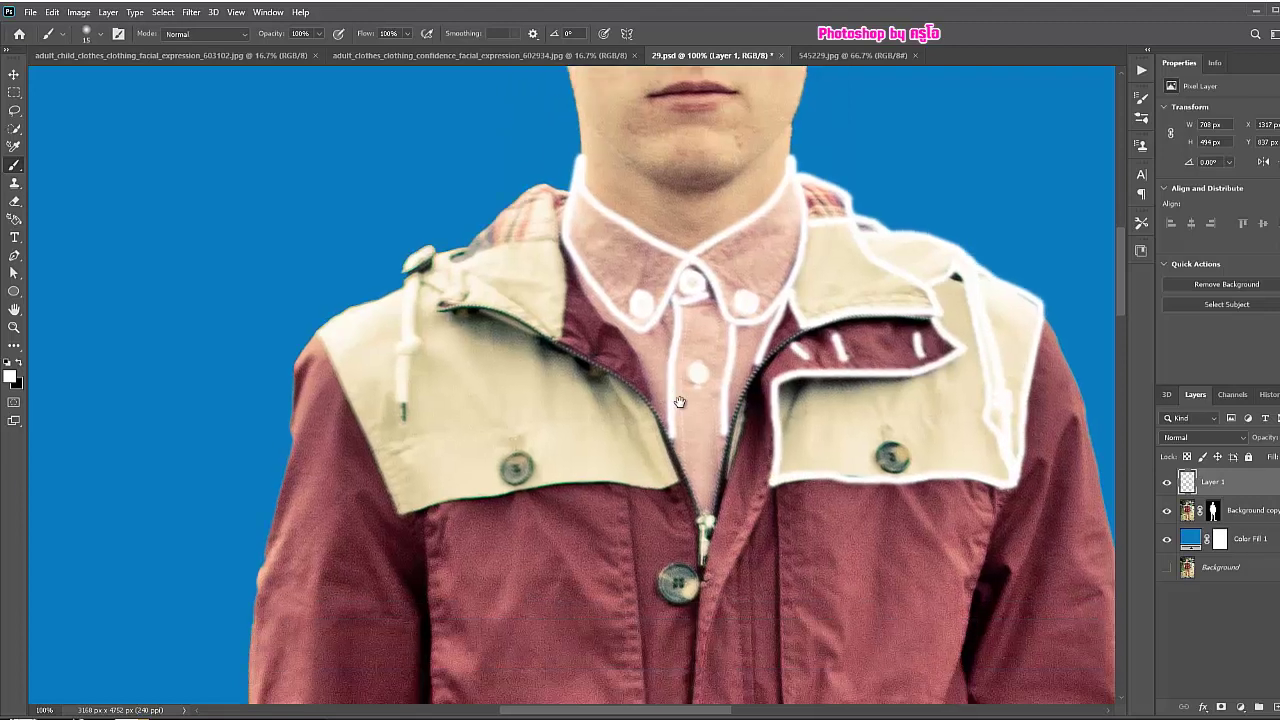
mouse_move(785, 452)
mouse_down()
mouse_move(812, 299)
mouse_move(738, 405)
mouse_move(729, 468)
mouse_up()
- Trace the shirt's left side, zip, hood top, left drawstring, left shoulder panel and top coat button
mouse_move(579, 190)
mouse_down()
mouse_move(680, 370)
mouse_move(718, 466)
mouse_move(718, 510)
mouse_move(770, 342)
mouse_up()
mouse_move(670, 365)
mouse_down()
mouse_move(620, 316)
mouse_move(484, 258)
mouse_move(460, 214)
mouse_move(539, 192)
mouse_move(562, 290)
mouse_move(459, 255)
mouse_up()
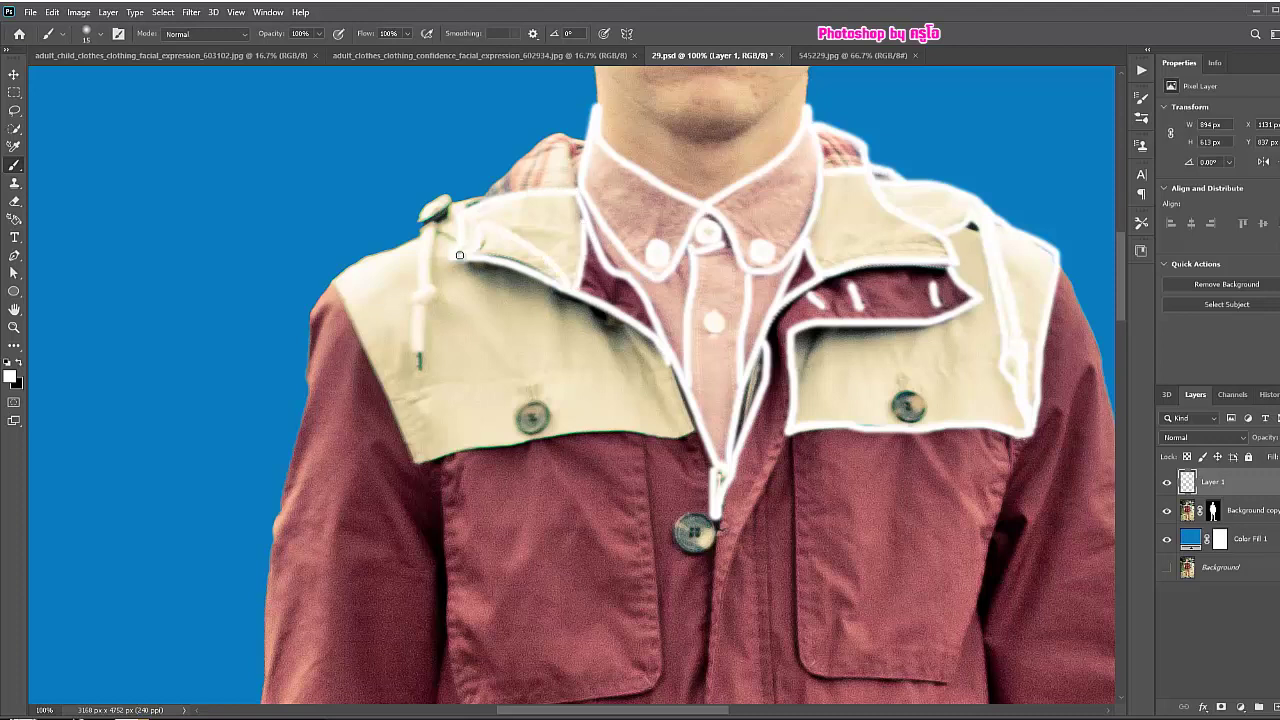
drag(551, 135, 449, 207)
mouse_move(410, 305)
mouse_down()
mouse_move(414, 378)
mouse_move(437, 231)
mouse_move(330, 285)
mouse_move(418, 468)
mouse_move(700, 430)
mouse_move(668, 364)
mouse_up()
mouse_move(515, 402)
mouse_down()
mouse_move(540, 432)
mouse_move(528, 400)
mouse_up()
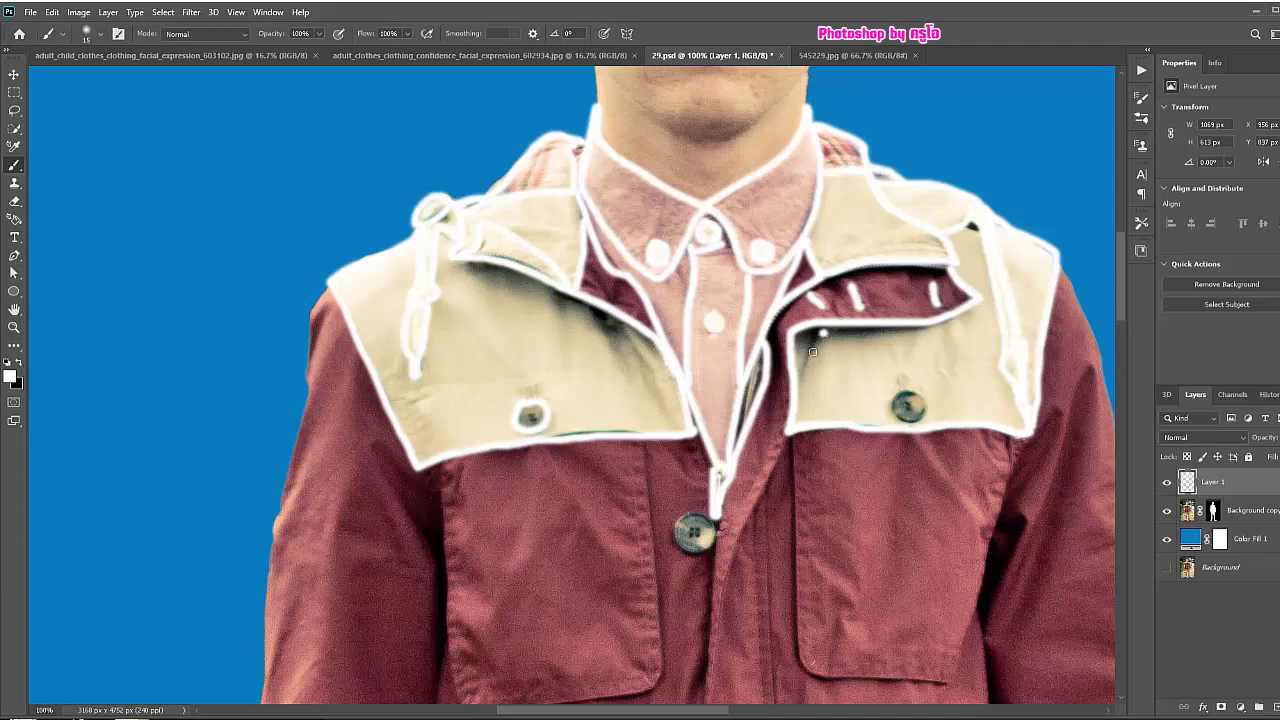
drag(813, 352, 800, 385)
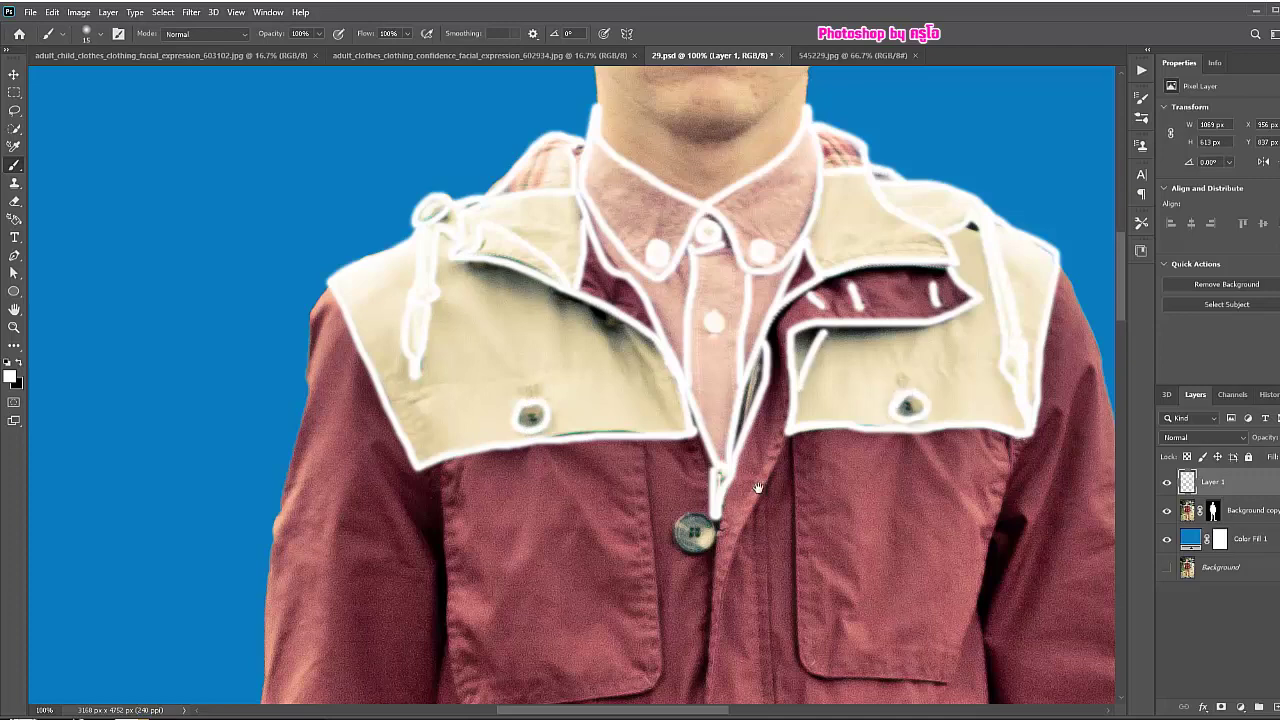
drag(758, 487, 766, 189)
mouse_move(690, 222)
mouse_down()
mouse_move(721, 236)
mouse_move(716, 410)
mouse_up()
- Trace the placket from the top button and outline both chest pocket flaps and the small flap below
mouse_move(800, 134)
mouse_down()
mouse_move(752, 235)
mouse_move(716, 410)
mouse_up()
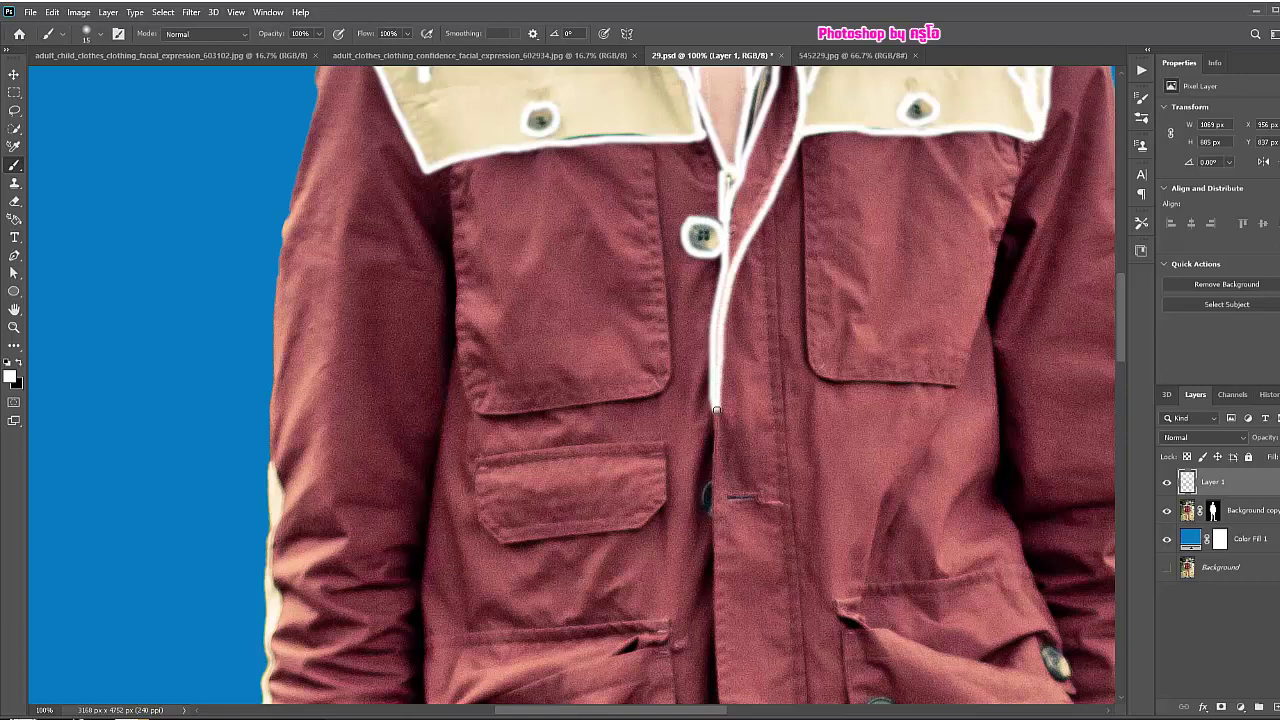
mouse_move(456, 168)
mouse_down()
mouse_move(457, 350)
mouse_move(600, 405)
mouse_move(665, 278)
mouse_move(652, 145)
mouse_up()
mouse_move(800, 148)
mouse_down()
mouse_move(806, 378)
mouse_move(943, 390)
mouse_up()
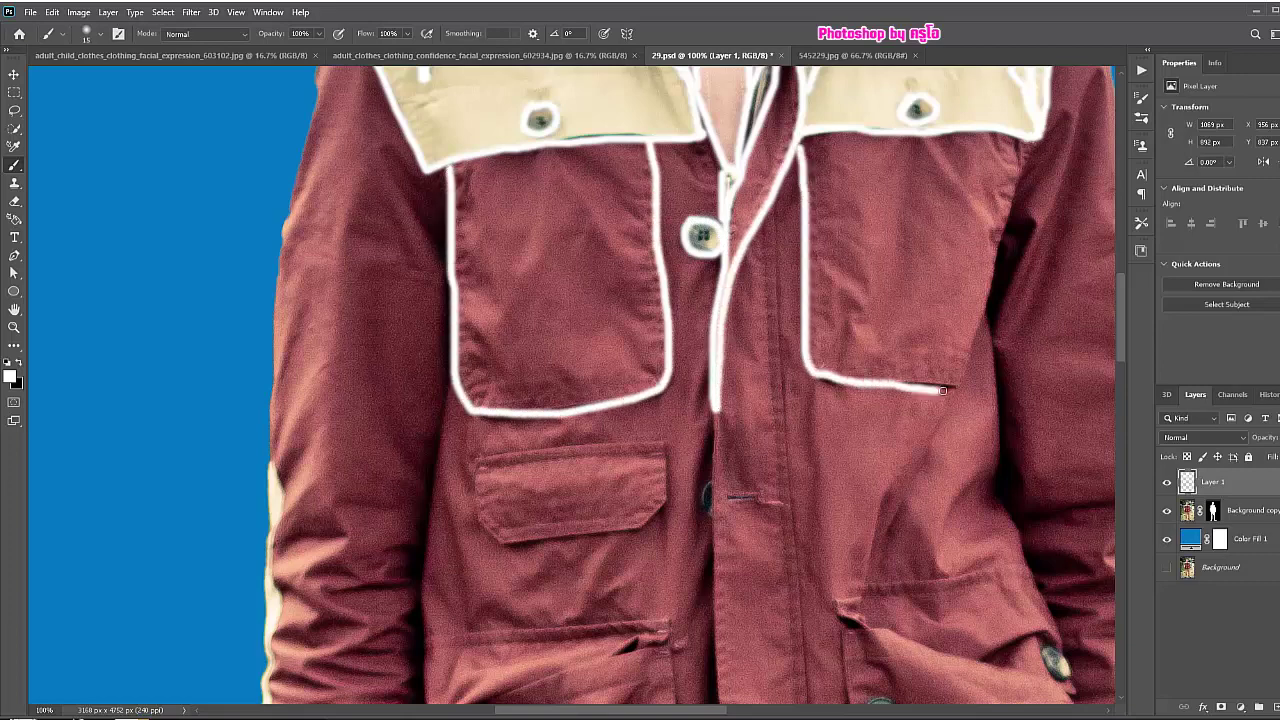
mouse_move(472, 457)
mouse_down()
mouse_move(668, 505)
mouse_move(502, 545)
mouse_move(474, 456)
mouse_up()
- Outline the lower-left pocket flap, including its left corner and left edge
scroll(684, 326, down, 5)
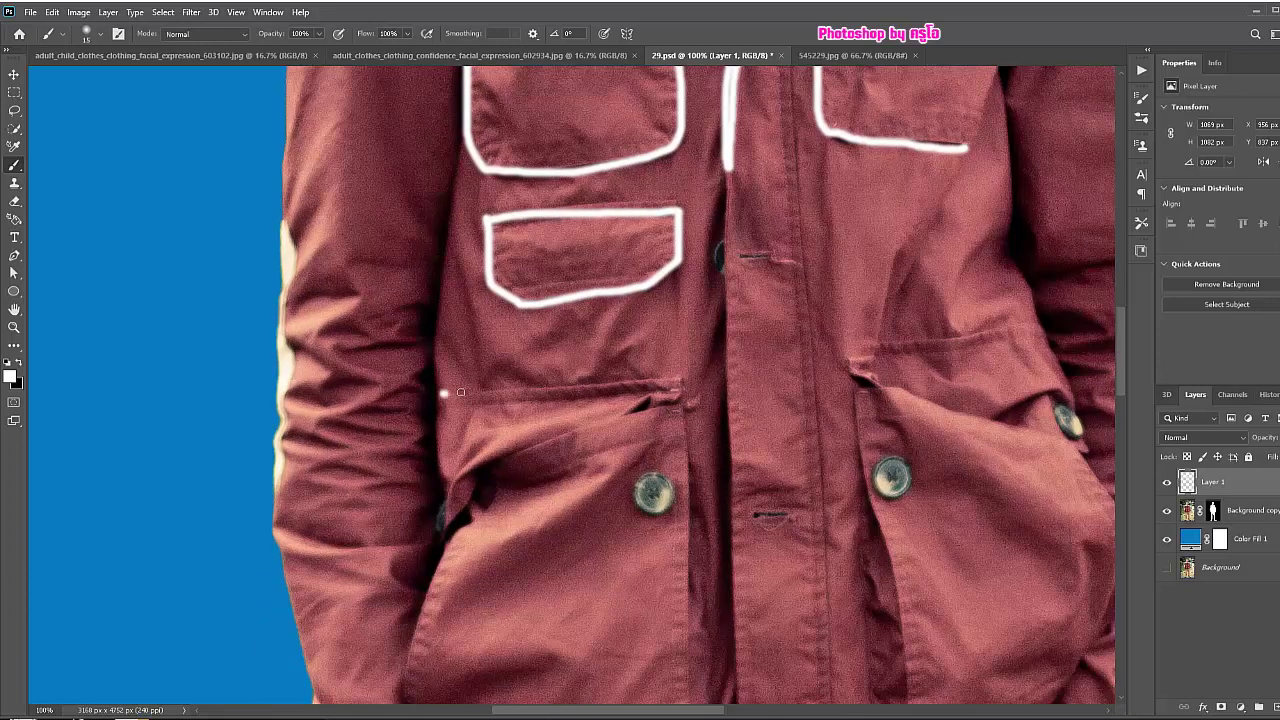
mouse_move(444, 393)
mouse_down()
mouse_move(680, 387)
mouse_move(684, 560)
mouse_up()
scroll(684, 560, down, 4)
mouse_move(680, 363)
mouse_down()
mouse_move(678, 450)
mouse_move(596, 585)
mouse_move(410, 510)
mouse_move(432, 358)
mouse_move(487, 282)
mouse_move(676, 206)
mouse_up()
mouse_move(492, 287)
mouse_down()
mouse_move(612, 242)
mouse_move(679, 234)
mouse_up()
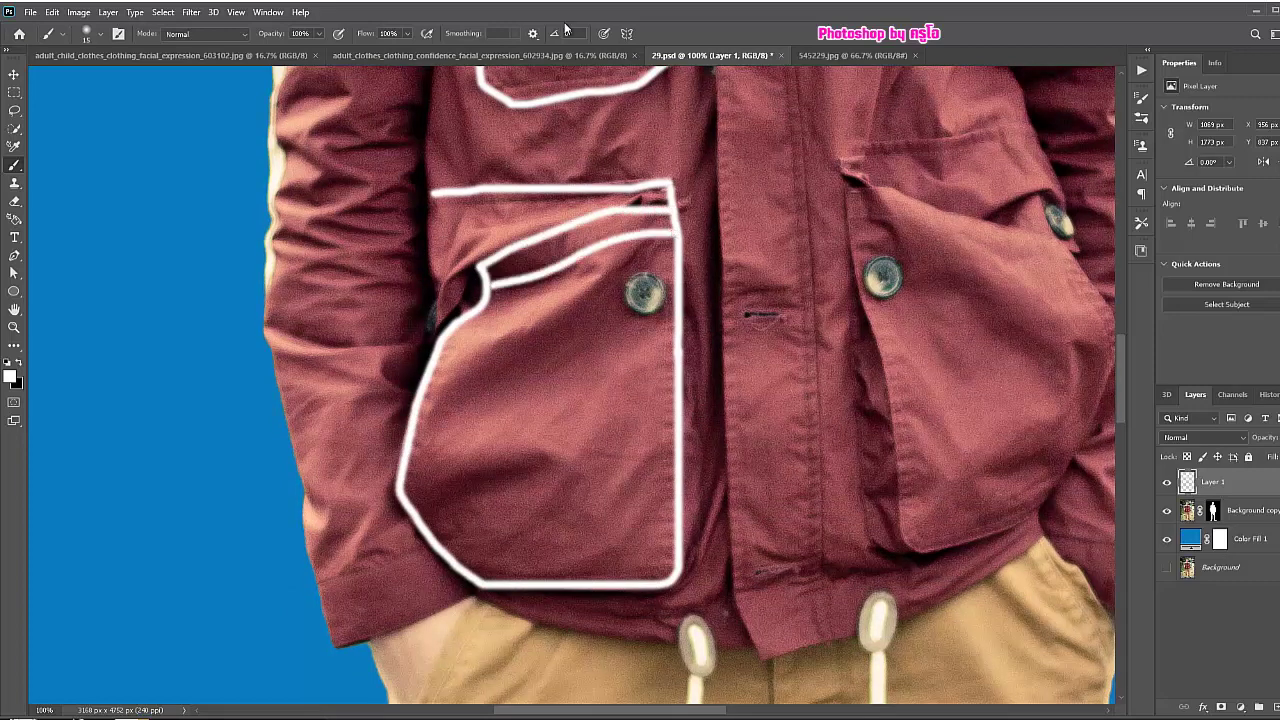
mouse_move(466, 286)
mouse_down()
mouse_move(428, 355)
mouse_move(486, 238)
mouse_up()
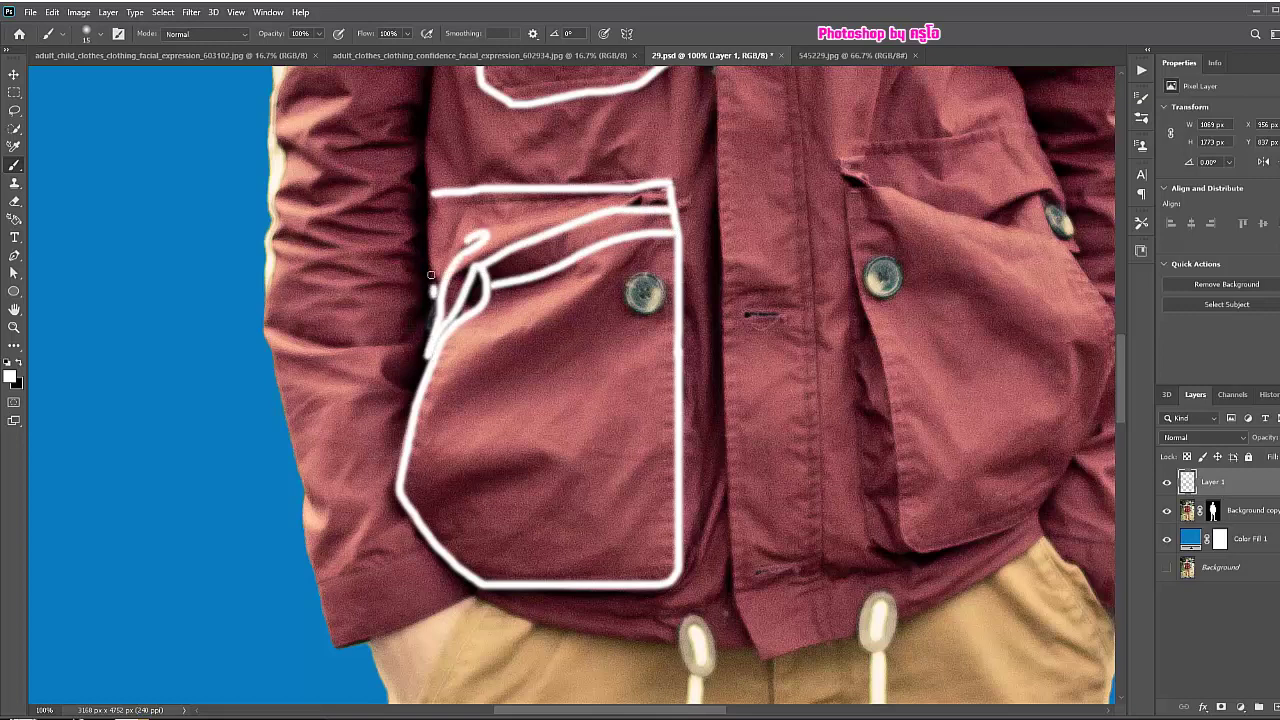
drag(431, 275, 440, 190)
- Draw the bottom hem line to the right cord toggle and lines down the placket
drag(468, 584, 656, 641)
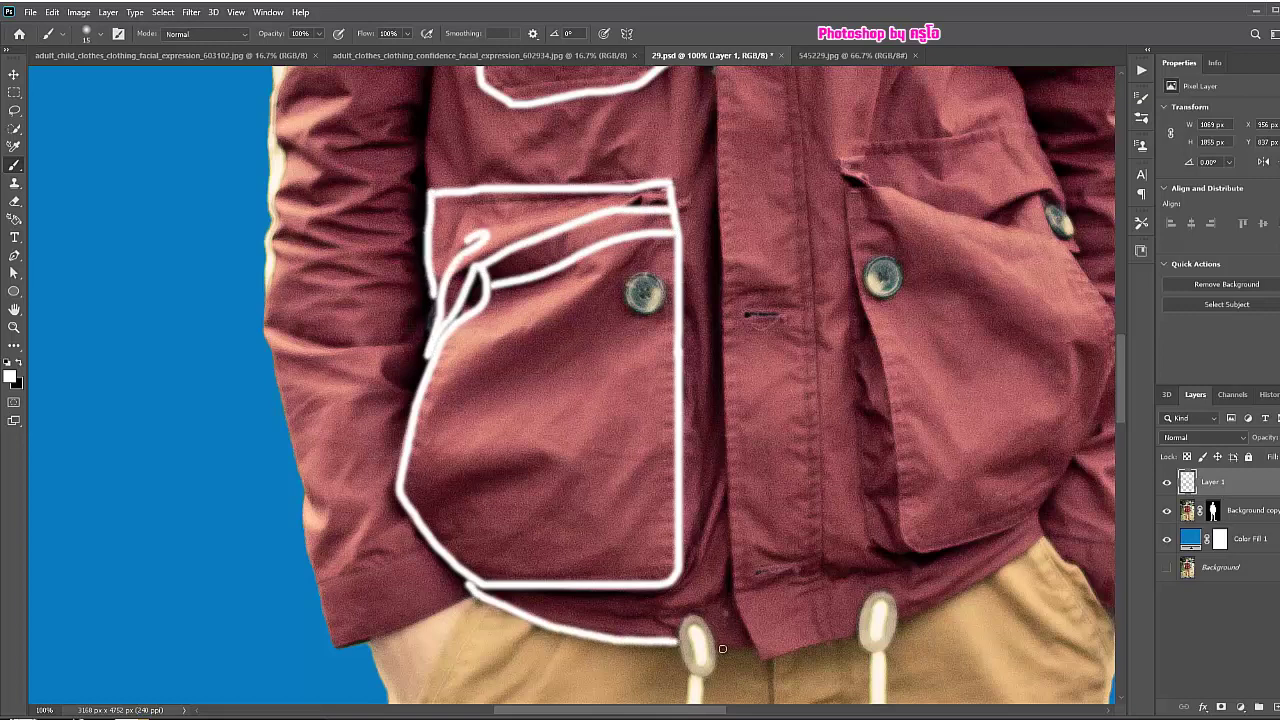
mouse_move(755, 642)
mouse_down()
mouse_move(852, 634)
mouse_move(1045, 512)
mouse_up()
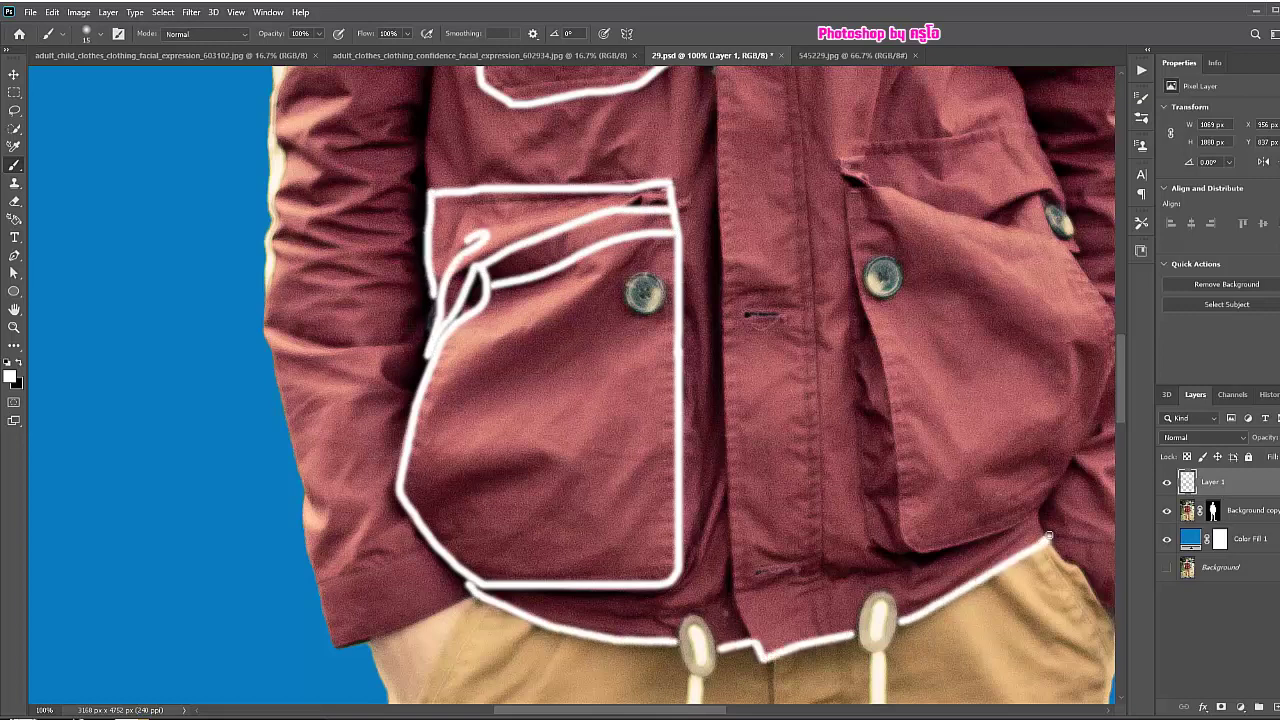
drag(758, 648, 718, 380)
drag(733, 224, 698, 404)
drag(684, 70, 689, 569)
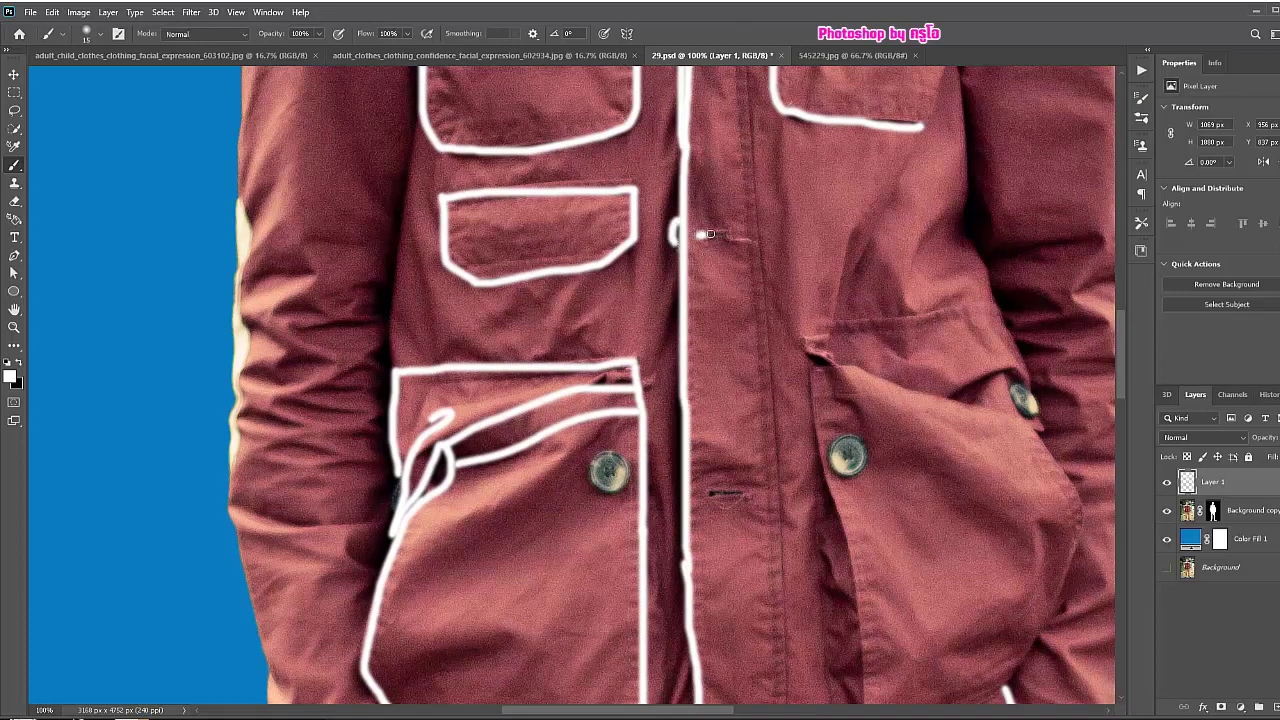
- Trace the right lower pocket flap and connect its end down to the button
drag(894, 349, 689, 362)
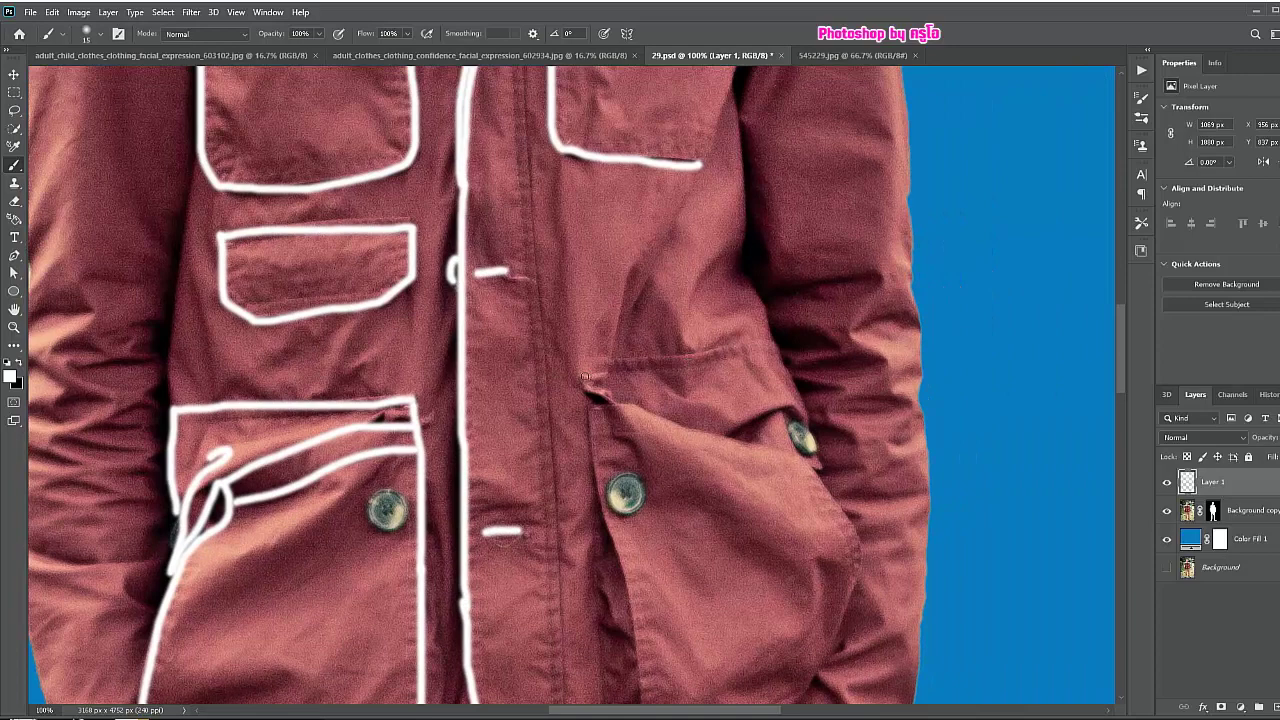
drag(585, 377, 770, 342)
mouse_move(582, 372)
mouse_down()
mouse_move(621, 403)
mouse_move(810, 462)
mouse_up()
drag(724, 438, 779, 411)
drag(767, 340, 816, 461)
- Circle the button, outline the right pocket's edges, and add a curve beside the left pocket corner
scroll(466, 458, down, 3)
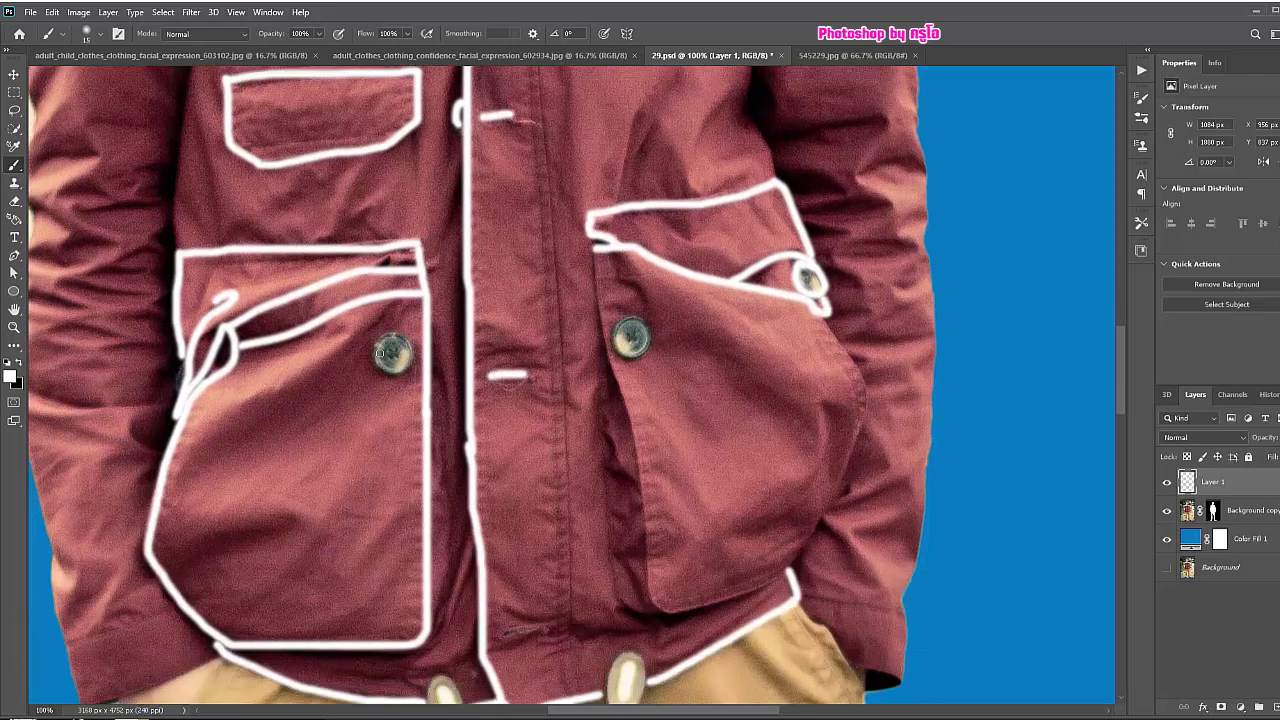
mouse_move(380, 335)
mouse_down()
mouse_move(375, 370)
mouse_move(415, 345)
mouse_up()
mouse_move(625, 316)
mouse_down()
mouse_move(612, 355)
mouse_move(650, 322)
mouse_up()
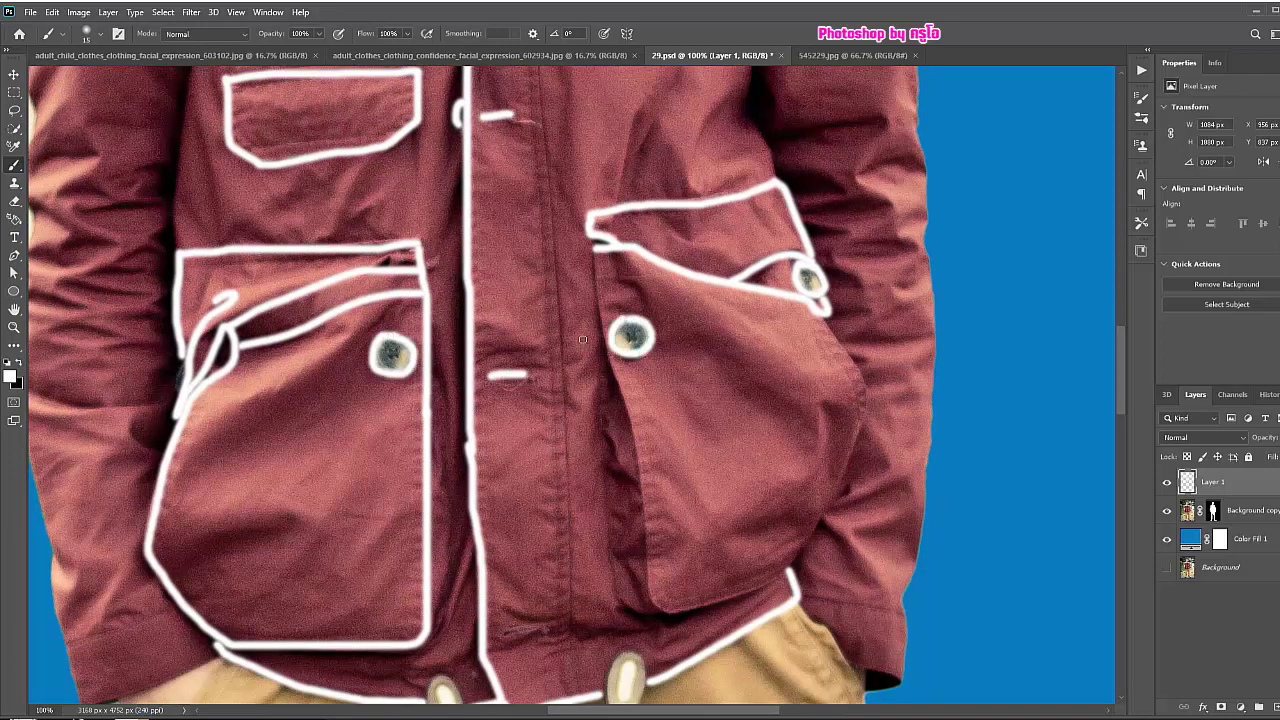
mouse_move(590, 245)
mouse_down()
mouse_move(640, 440)
mouse_move(795, 565)
mouse_up()
mouse_move(822, 318)
mouse_down()
mouse_move(860, 380)
mouse_move(795, 568)
mouse_up()
drag(590, 335, 670, 617)
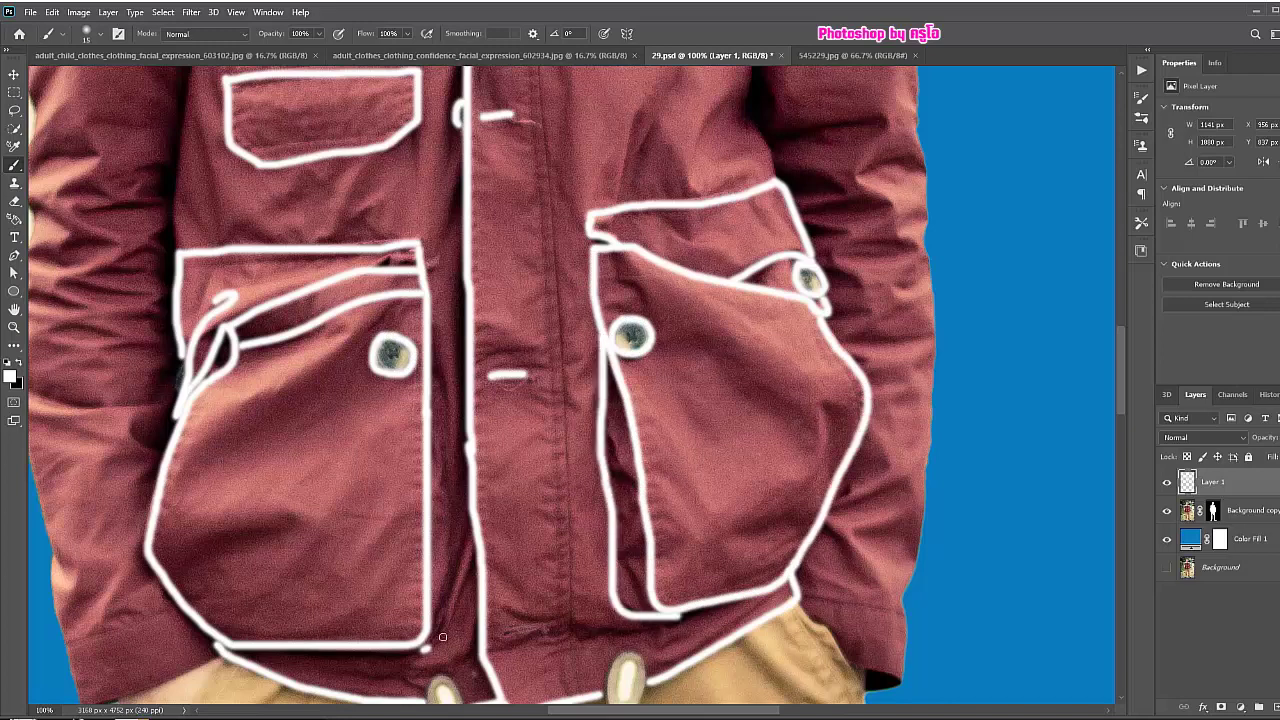
drag(470, 540, 428, 648)
- Outline the right and left cord toggles and add a vertical line beside them
mouse_move(505, 637)
mouse_down()
mouse_move(540, 627)
mouse_move(568, 487)
mouse_up()
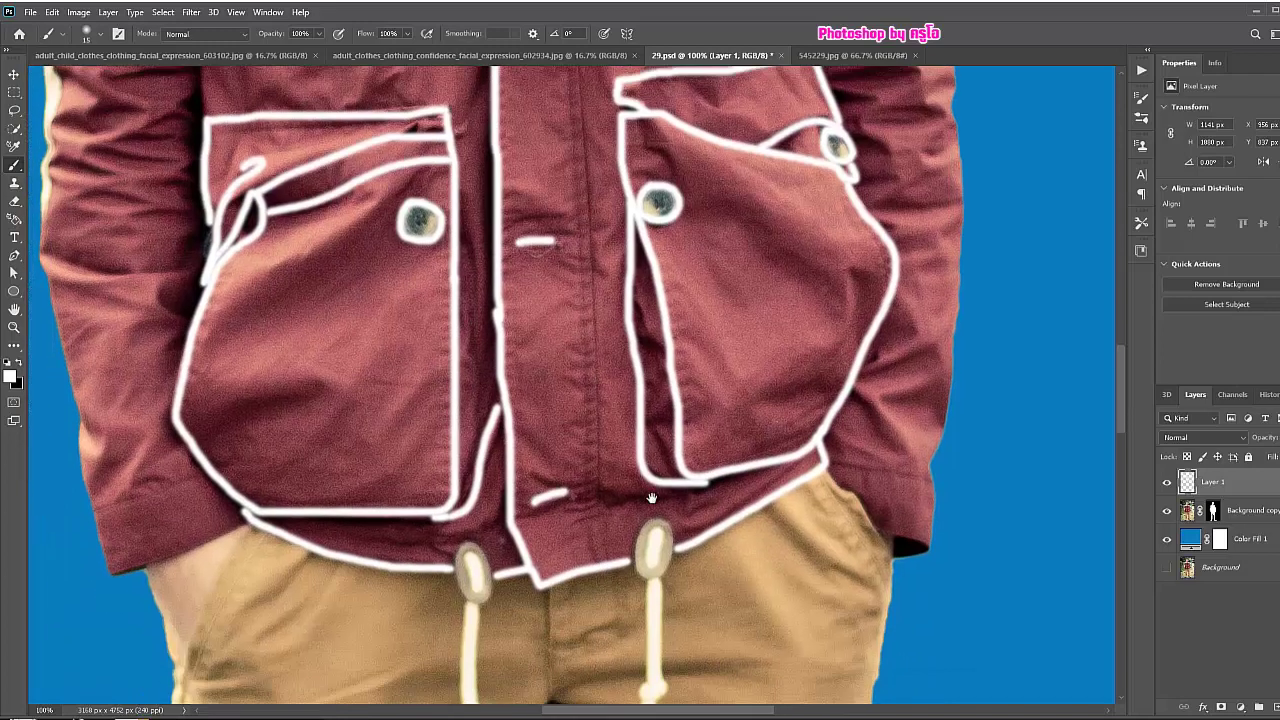
mouse_move(630, 565)
mouse_down()
mouse_move(652, 512)
mouse_move(663, 568)
mouse_up()
mouse_move(458, 560)
mouse_down()
mouse_move(472, 532)
mouse_move(484, 598)
mouse_move(458, 552)
mouse_up()
mouse_move(641, 560)
mouse_down()
mouse_move(658, 522)
mouse_move(601, 470)
mouse_move(598, 424)
mouse_up()
scroll(547, 278, up, 5)
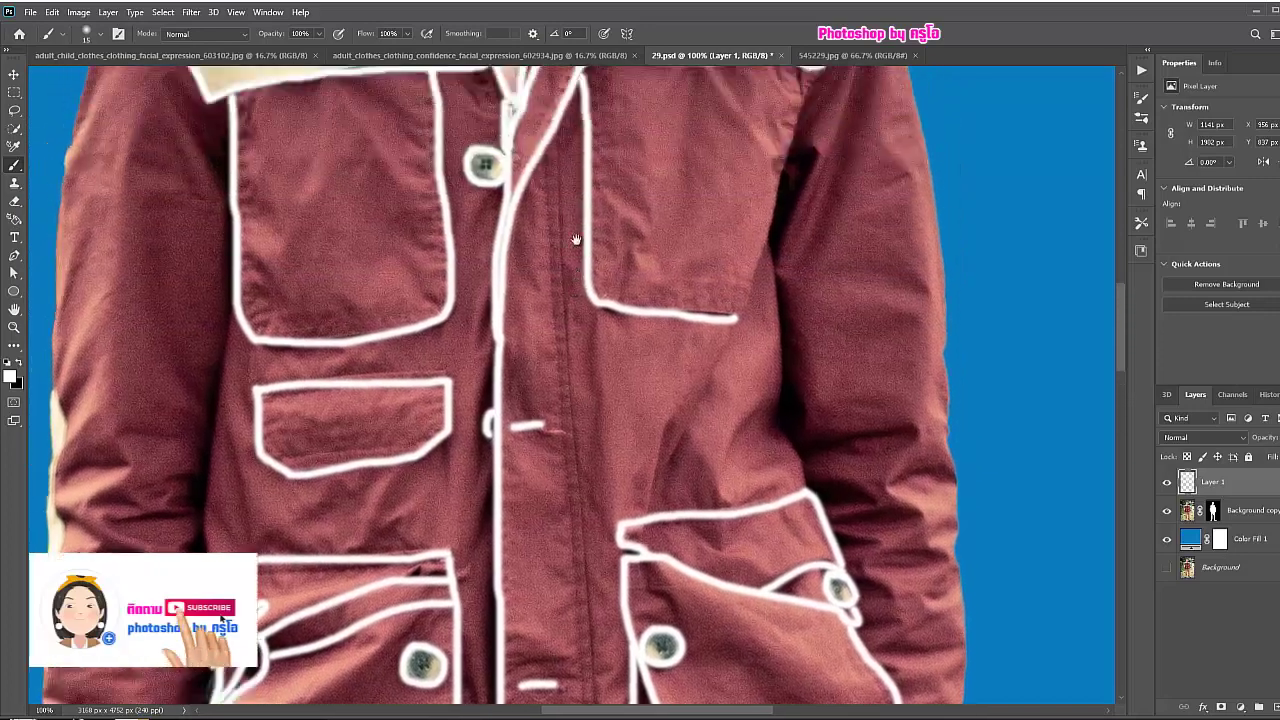
scroll(572, 290, down, 2)
drag(572, 290, 592, 628)
scroll(592, 628, down, 5)
drag(626, 476, 622, 374)
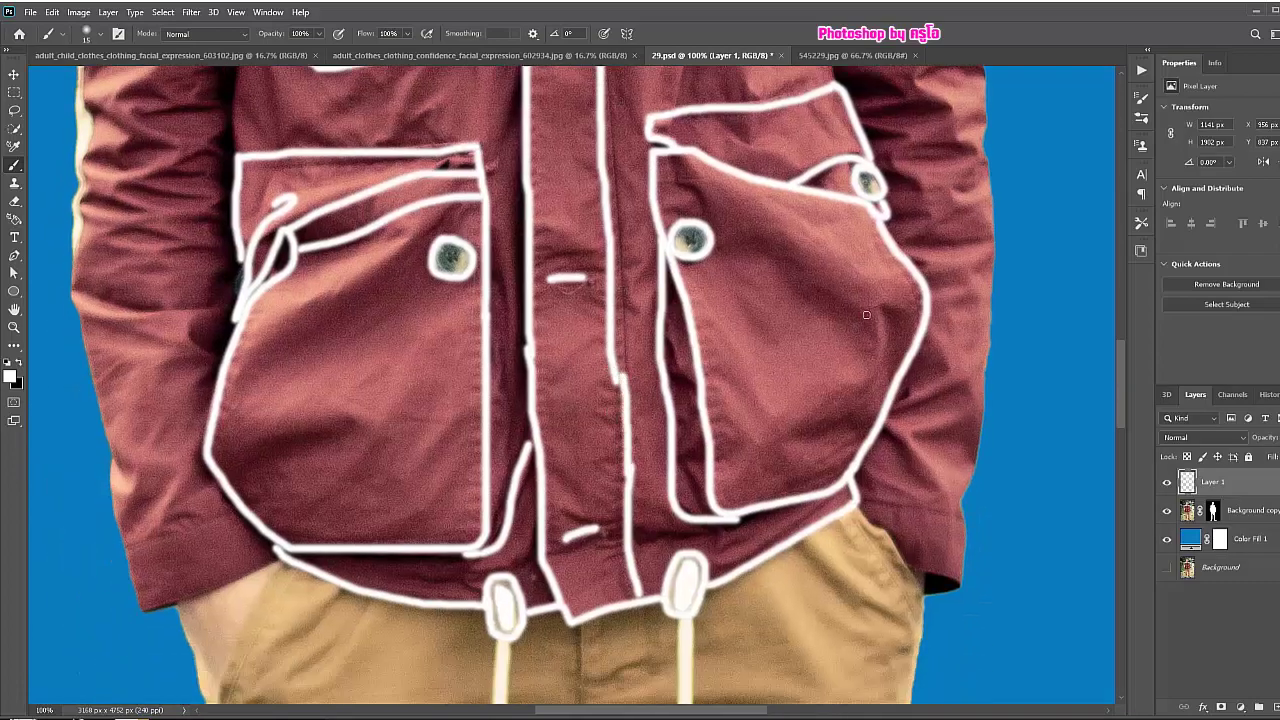
- Trace the jacket's bottom hem, its bottom-right corner and the right sleeve's outer edge
drag(393, 165, 643, 395)
drag(502, 123, 545, 280)
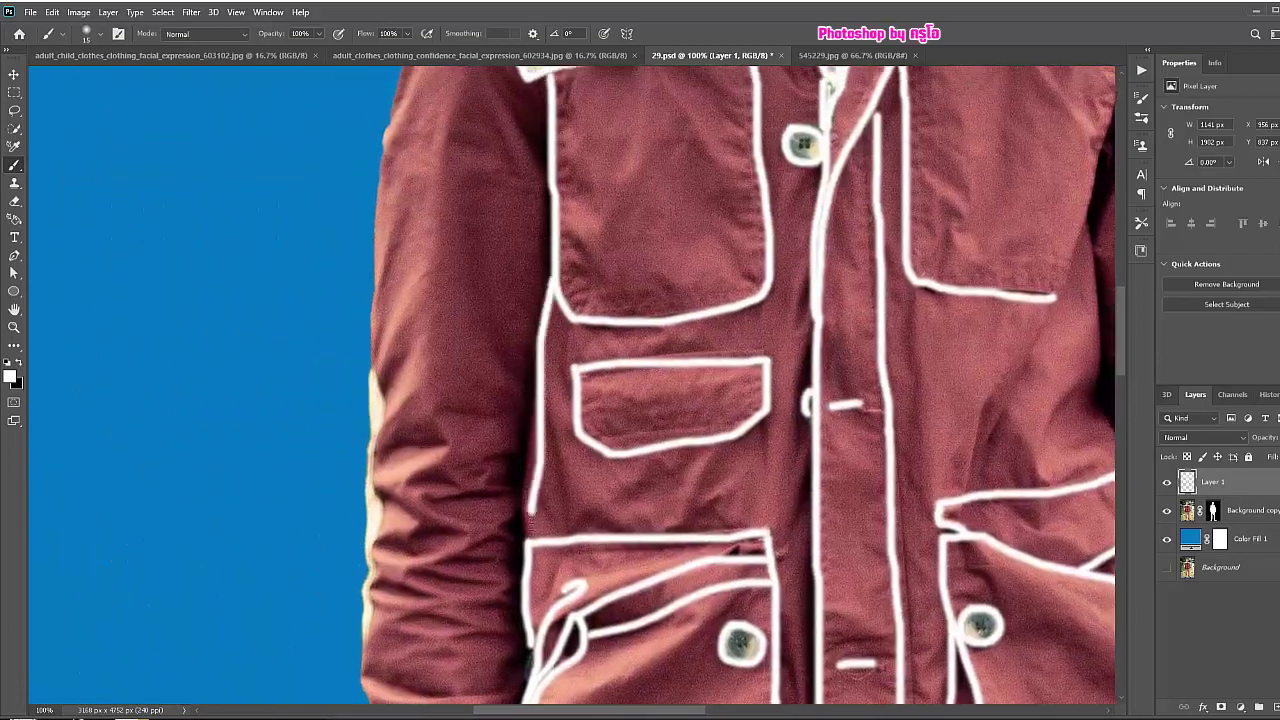
mouse_move(460, 302)
mouse_down()
mouse_move(504, 372)
mouse_move(545, 231)
mouse_up()
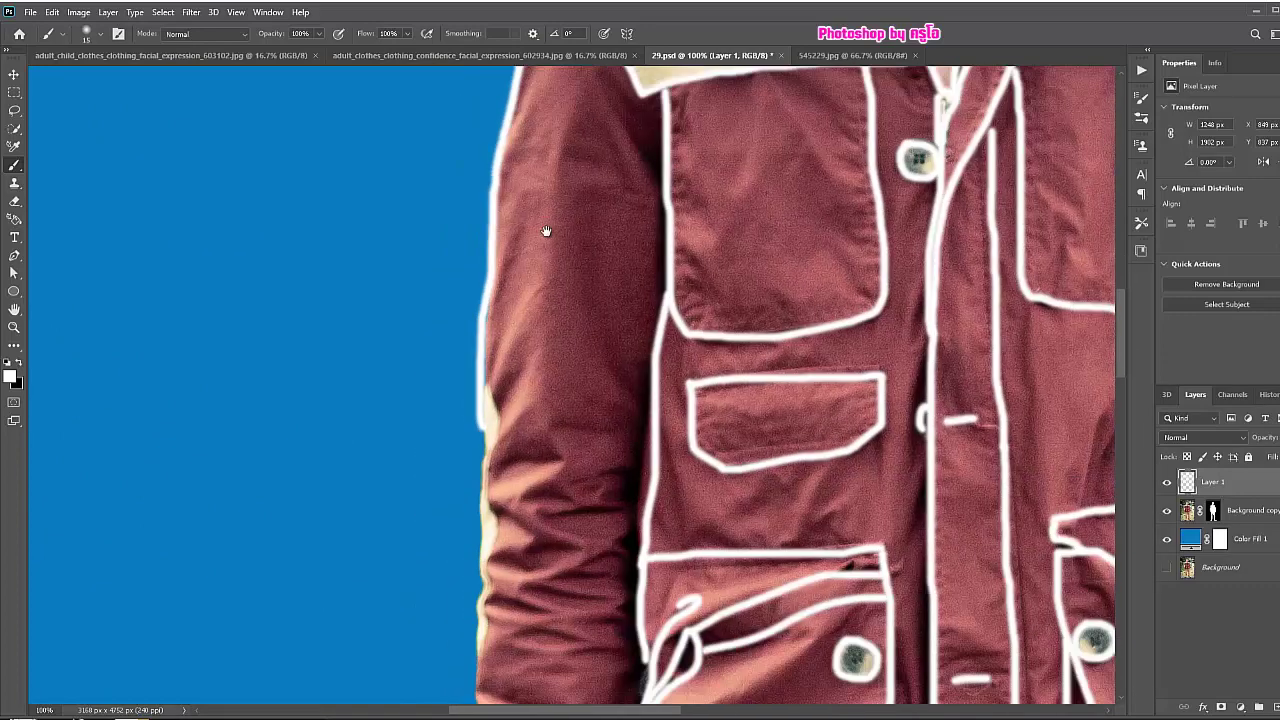
scroll(500, 290, down, 3)
mouse_move(476, 540)
mouse_down()
mouse_move(450, 318)
mouse_move(497, 568)
mouse_move(635, 515)
mouse_up()
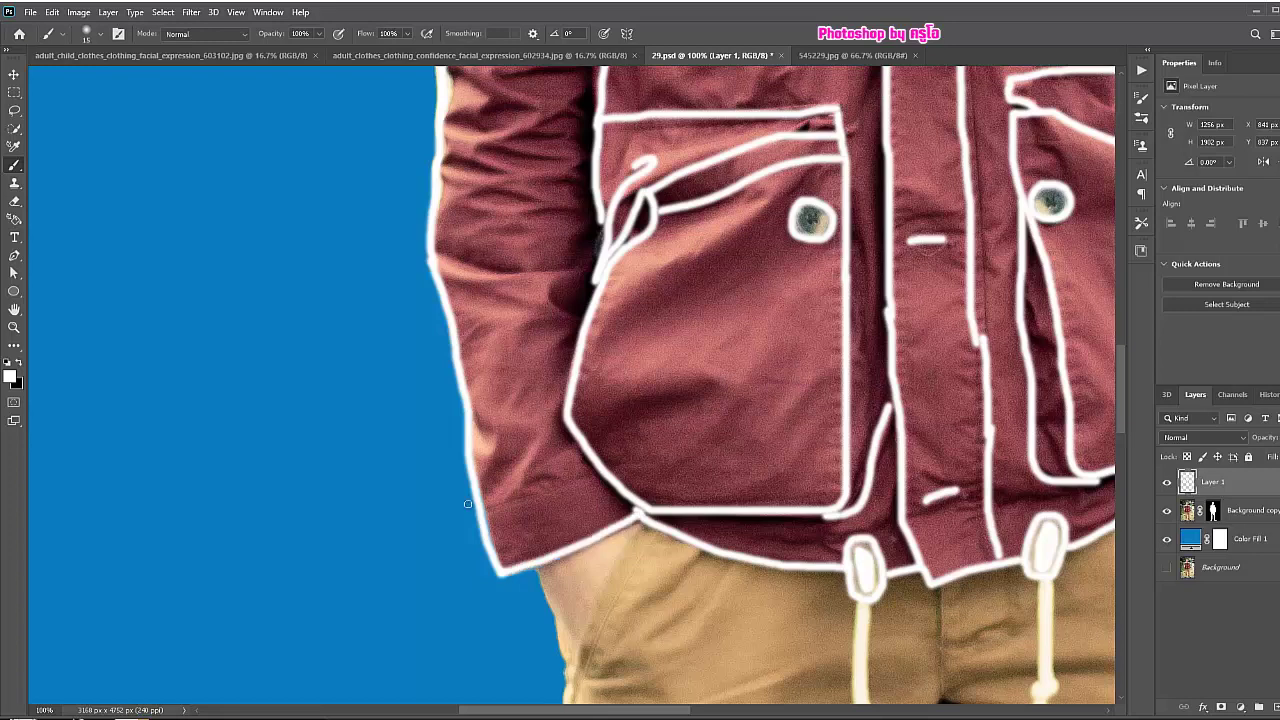
drag(900, 470, 697, 528)
mouse_move(796, 554)
mouse_down()
mouse_move(869, 613)
mouse_move(890, 535)
mouse_move(875, 553)
mouse_move(910, 248)
mouse_up()
drag(897, 178, 744, 374)
- Outline the right sleeve's outer edge plus the upper sleeve and right pocket edges
mouse_move(765, 440)
mouse_down()
mouse_move(750, 160)
mouse_move(735, 440)
mouse_move(706, 232)
mouse_up()
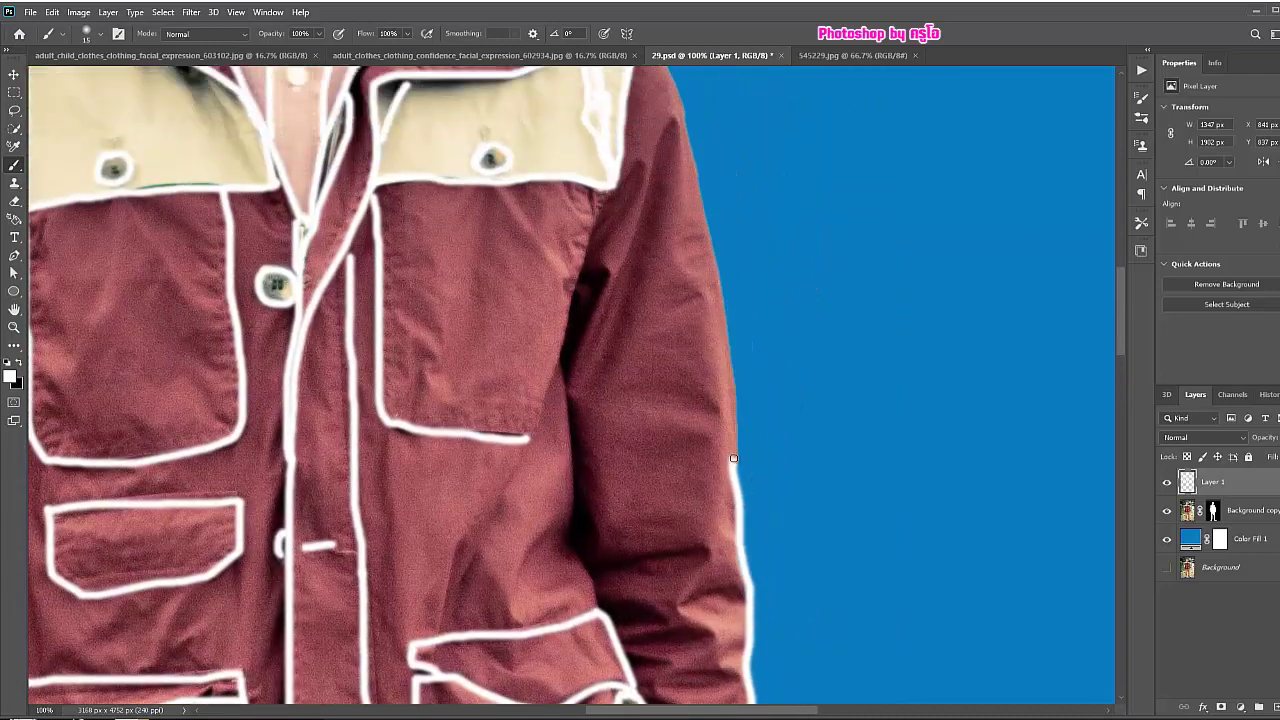
key(ctrl+z)
drag(735, 464, 702, 192)
scroll(697, 430, up, 3)
drag(705, 440, 656, 256)
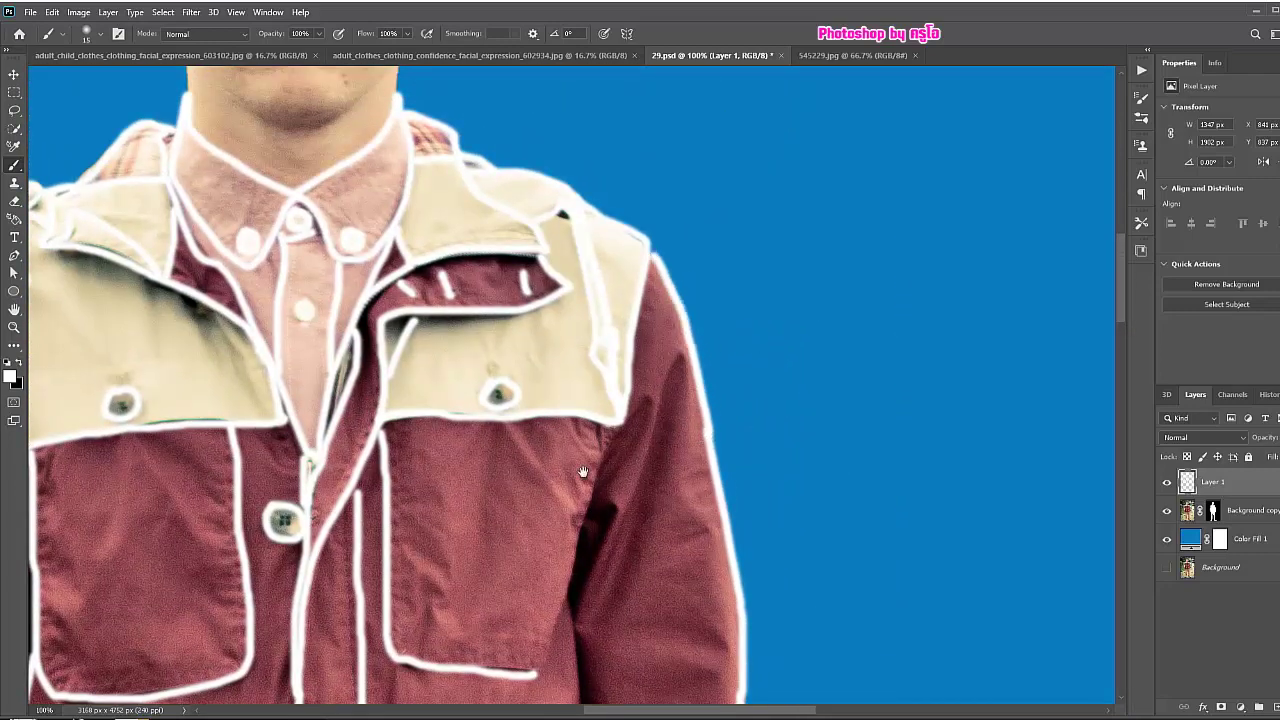
drag(584, 473, 650, 359)
drag(668, 298, 598, 549)
- Add white fold lines beside the pocket flap
scroll(598, 549, down, 3)
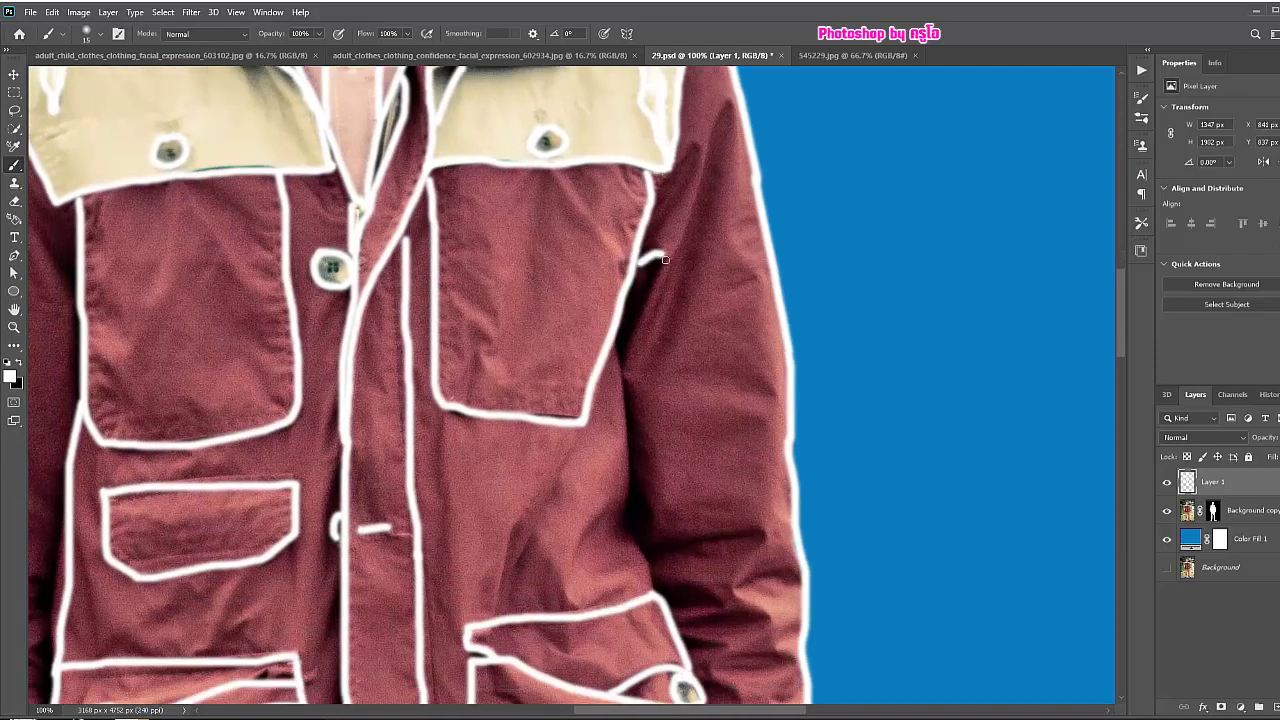
mouse_move(665, 258)
mouse_down()
mouse_move(616, 380)
mouse_move(652, 595)
mouse_up()
scroll(600, 405, down, 3)
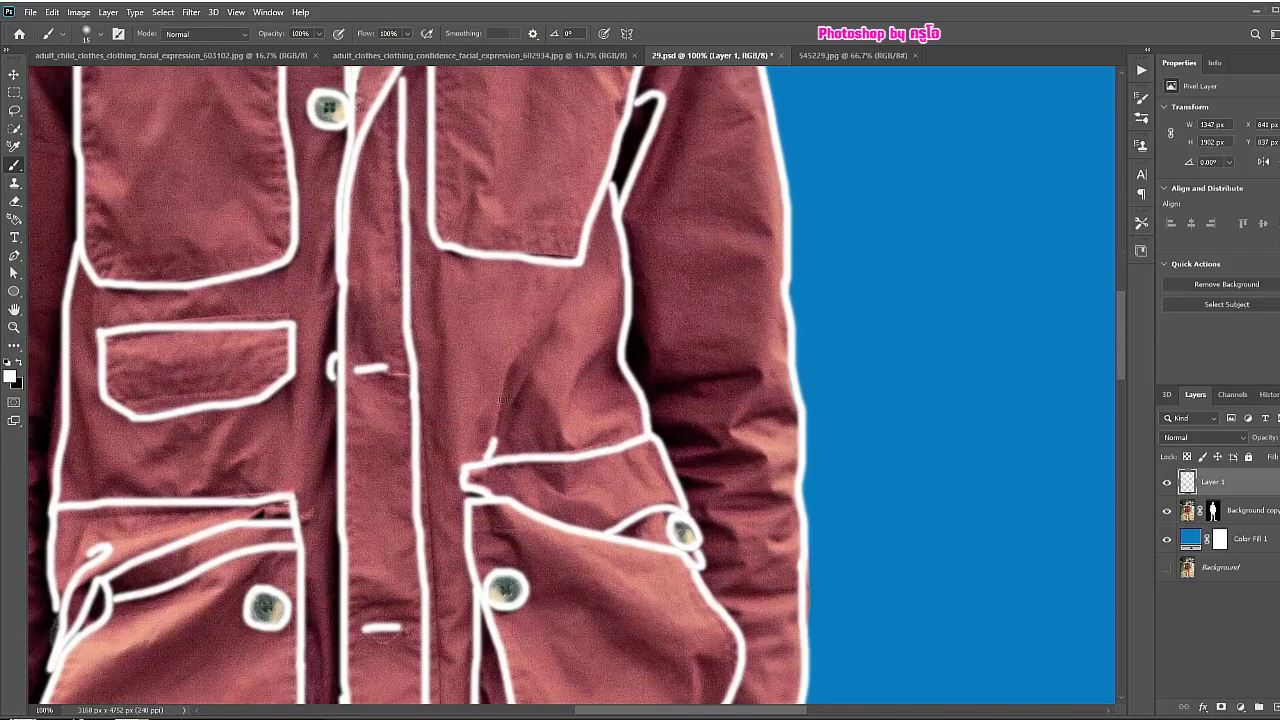
drag(490, 450, 520, 390)
mouse_move(620, 342)
mouse_down()
mouse_move(640, 412)
mouse_move(700, 392)
mouse_move(725, 452)
mouse_move(690, 490)
mouse_up()
drag(735, 555, 850, 340)
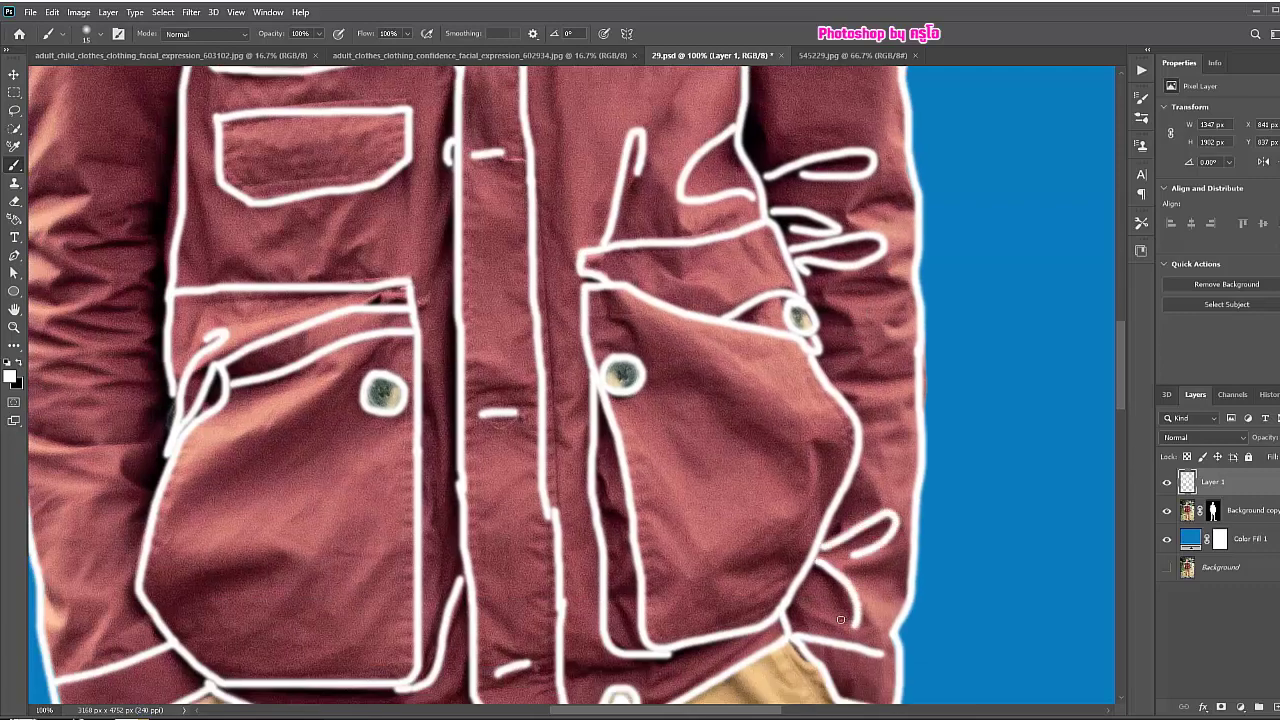
- Draw fold lines and loops across the left sleeve
drag(338, 392, 616, 391)
mouse_move(287, 437)
mouse_down()
mouse_move(406, 438)
mouse_move(328, 448)
mouse_up()
drag(290, 348, 317, 291)
mouse_move(300, 230)
mouse_down()
mouse_move(372, 205)
mouse_move(310, 198)
mouse_up()
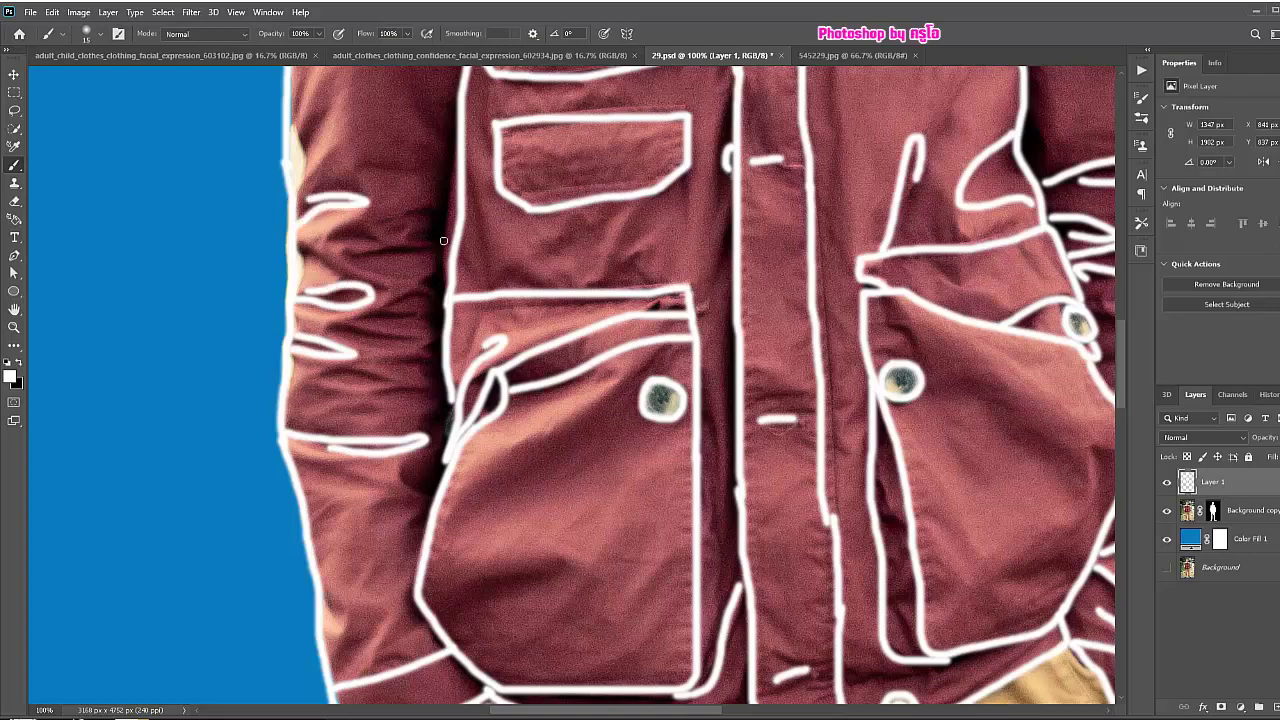
- Review the upper jacket and collar outlines, then fit the whole figure on screen
mouse_move(445, 241)
mouse_down()
mouse_move(365, 258)
mouse_move(432, 272)
mouse_up()
drag(435, 131, 443, 385)
drag(600, 150, 523, 387)
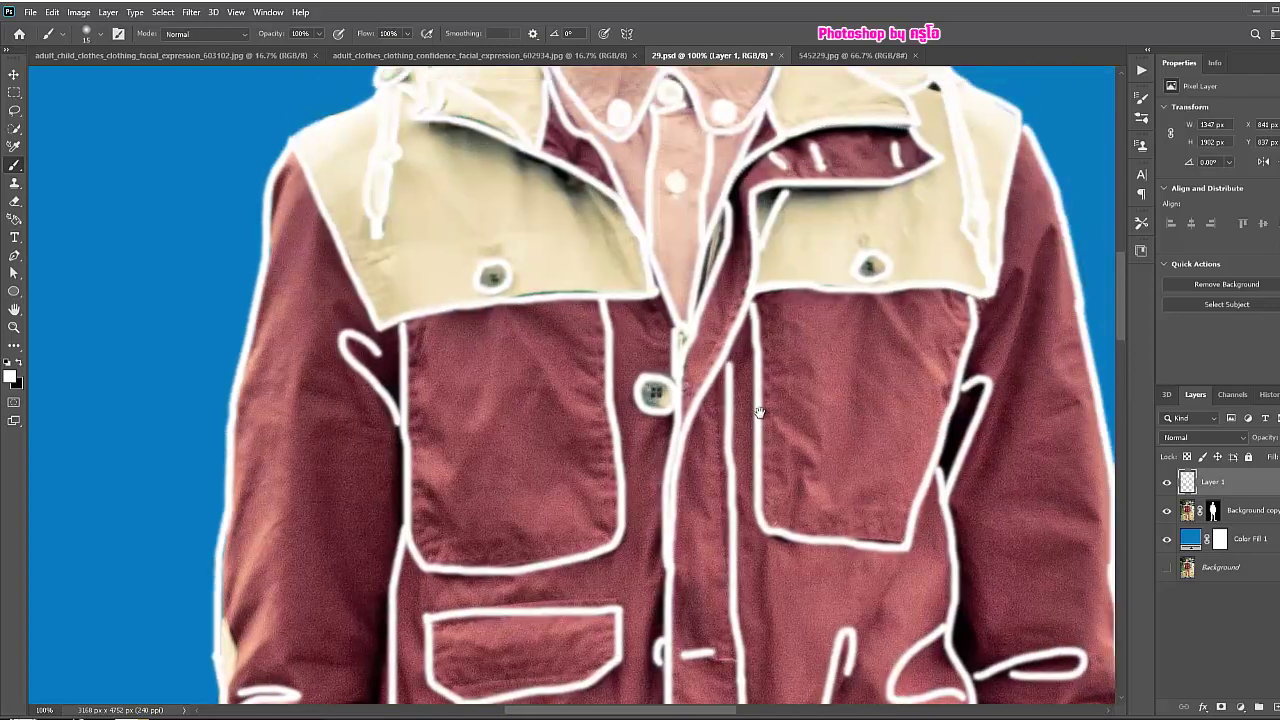
drag(620, 200, 526, 428)
drag(772, 318, 755, 441)
scroll(705, 323, down, 5)
scroll(643, 523, down, 5)
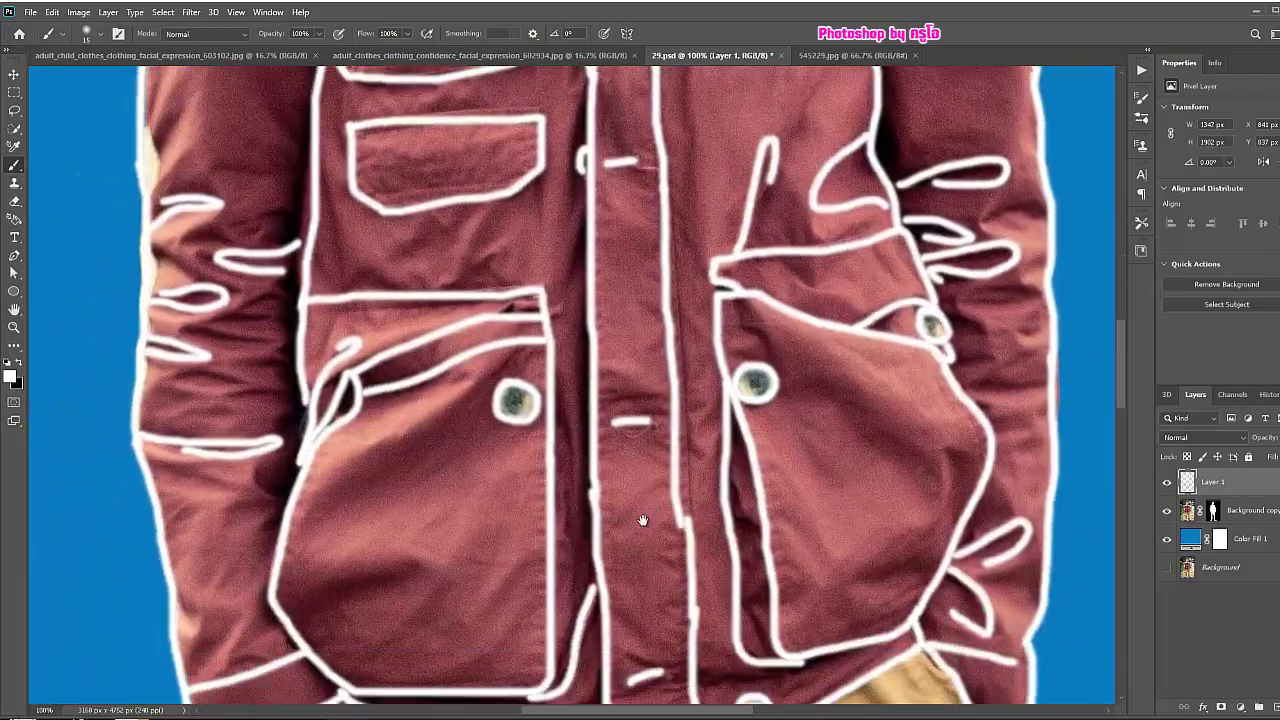
key(ctrl+0)
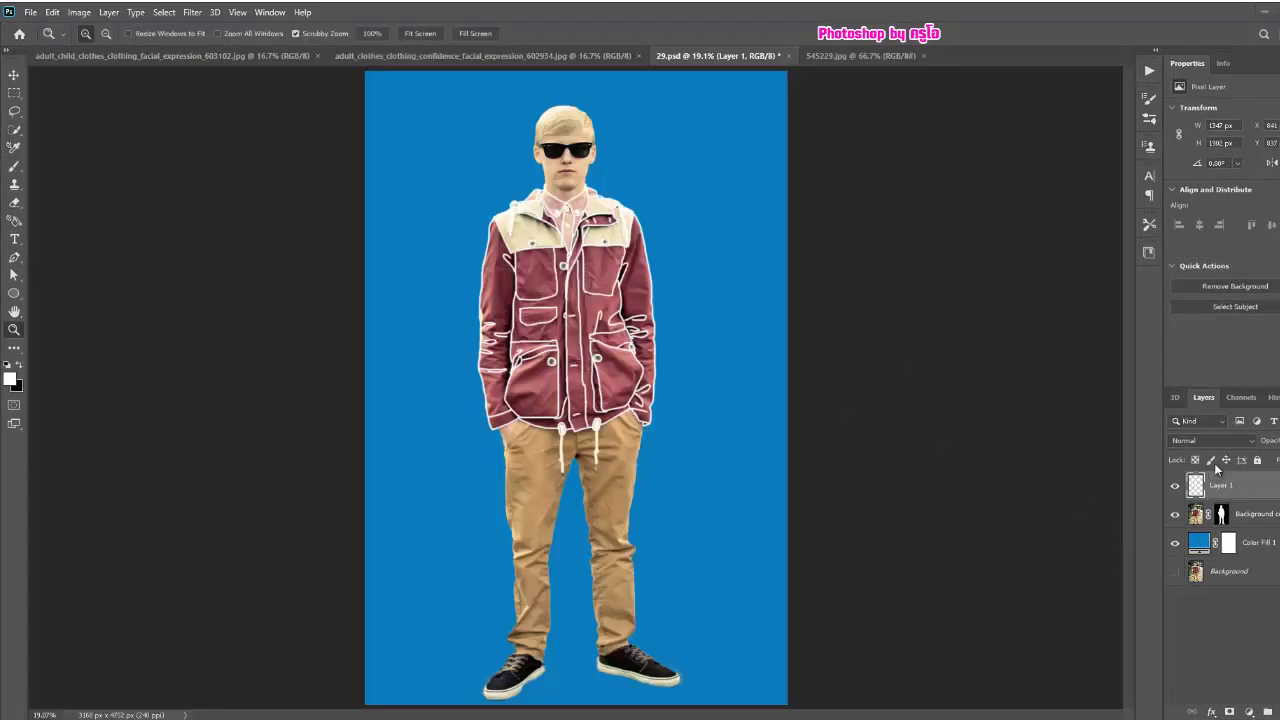
- Select the photo layer's mask and toggle layer visibility to check the outlines
click(1221, 514)
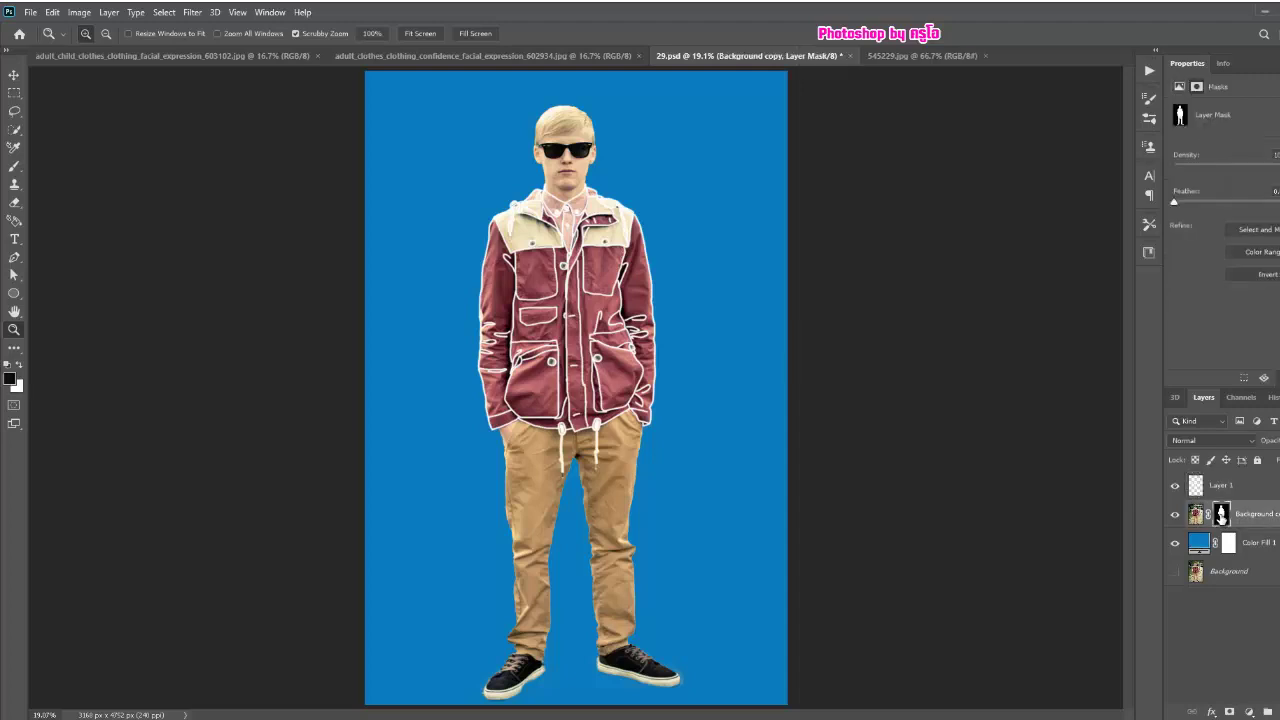
click(1175, 487)
click(1175, 514)
click(1175, 514)
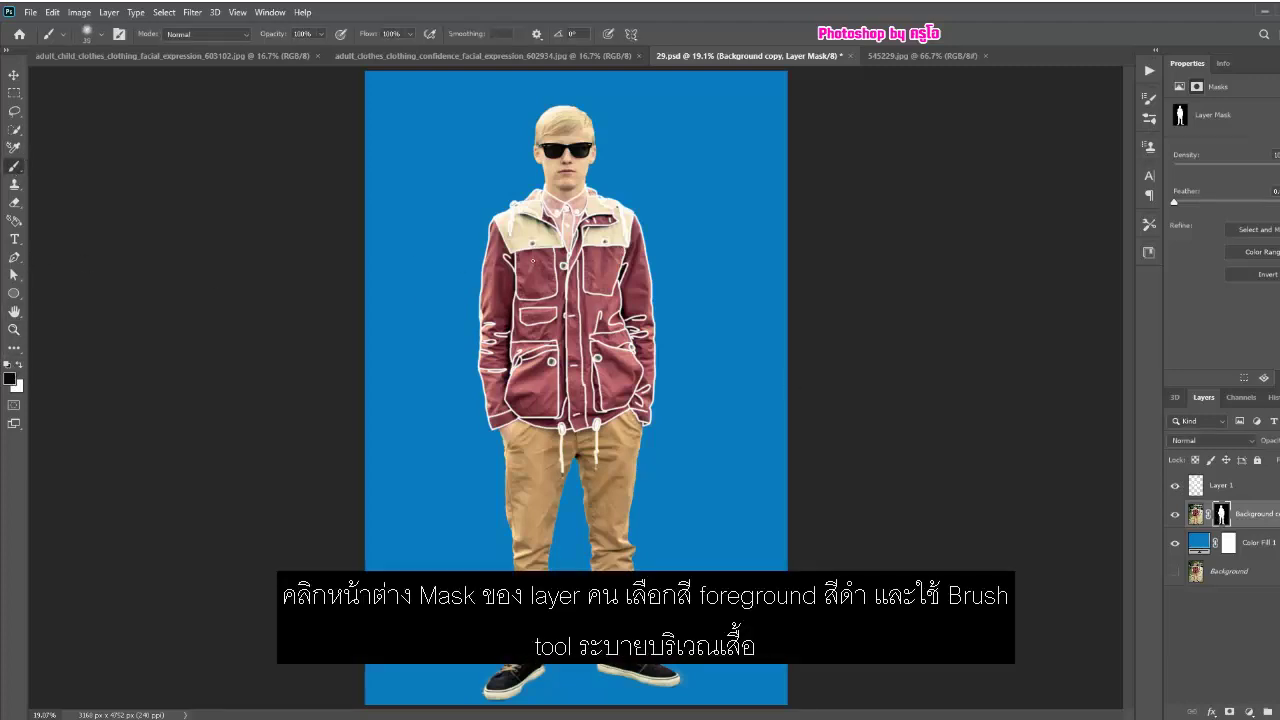
- Mask out the jacket's chest, lower body, collar and the reddish spot by the pocket
mouse_move(531, 256)
mouse_down()
mouse_move(495, 240)
mouse_move(439, 300)
mouse_move(560, 250)
mouse_move(580, 340)
mouse_move(500, 350)
mouse_move(466, 322)
mouse_move(471, 257)
mouse_move(560, 400)
mouse_move(671, 271)
mouse_up()
key(bracketright)
key(bracketright)
key(bracketright)
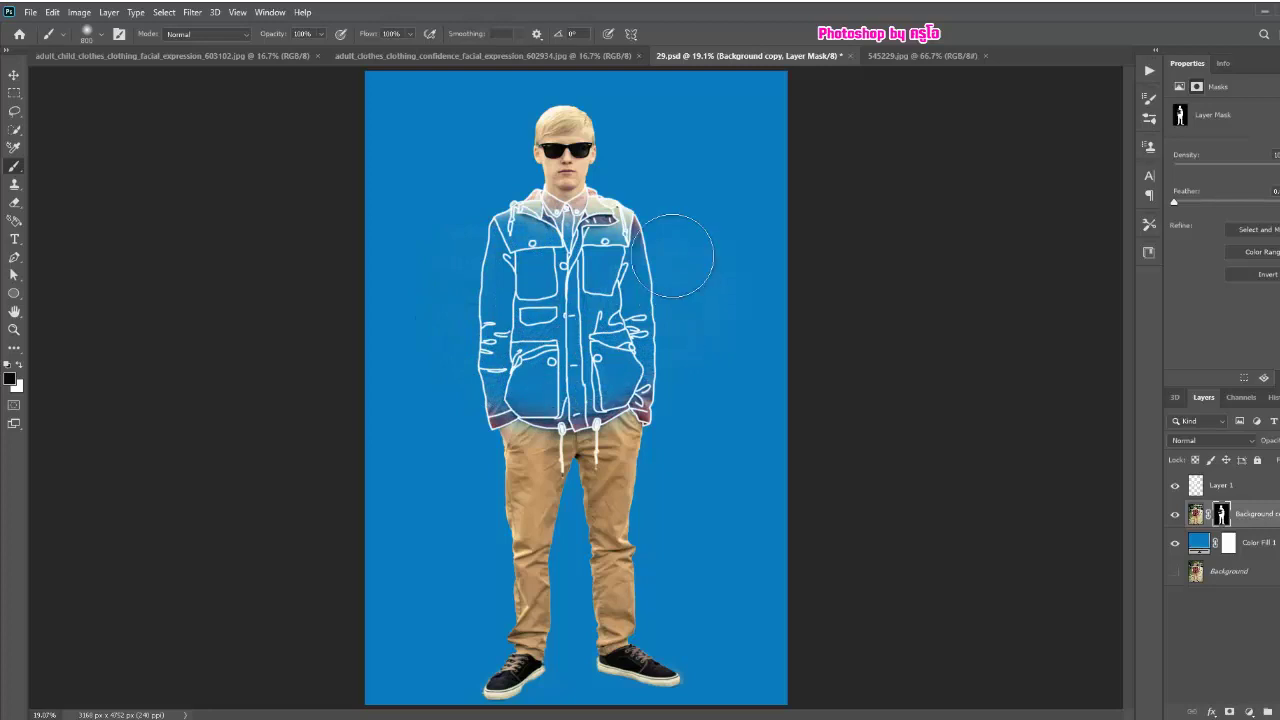
mouse_move(523, 344)
mouse_down()
mouse_move(560, 420)
mouse_move(640, 410)
mouse_up()
key(bracketleft)
key(bracketleft)
key(bracketleft)
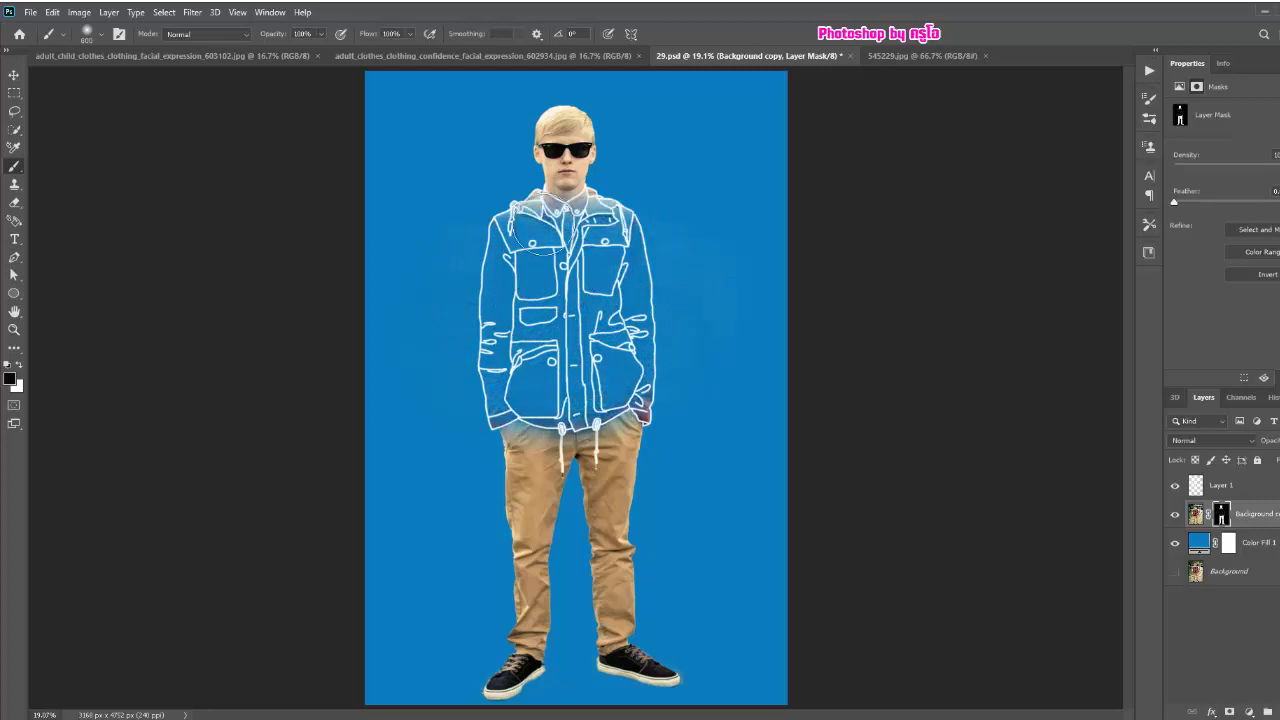
mouse_move(537, 200)
mouse_down()
mouse_move(620, 210)
mouse_move(510, 210)
mouse_move(598, 206)
mouse_up()
drag(648, 412, 576, 415)
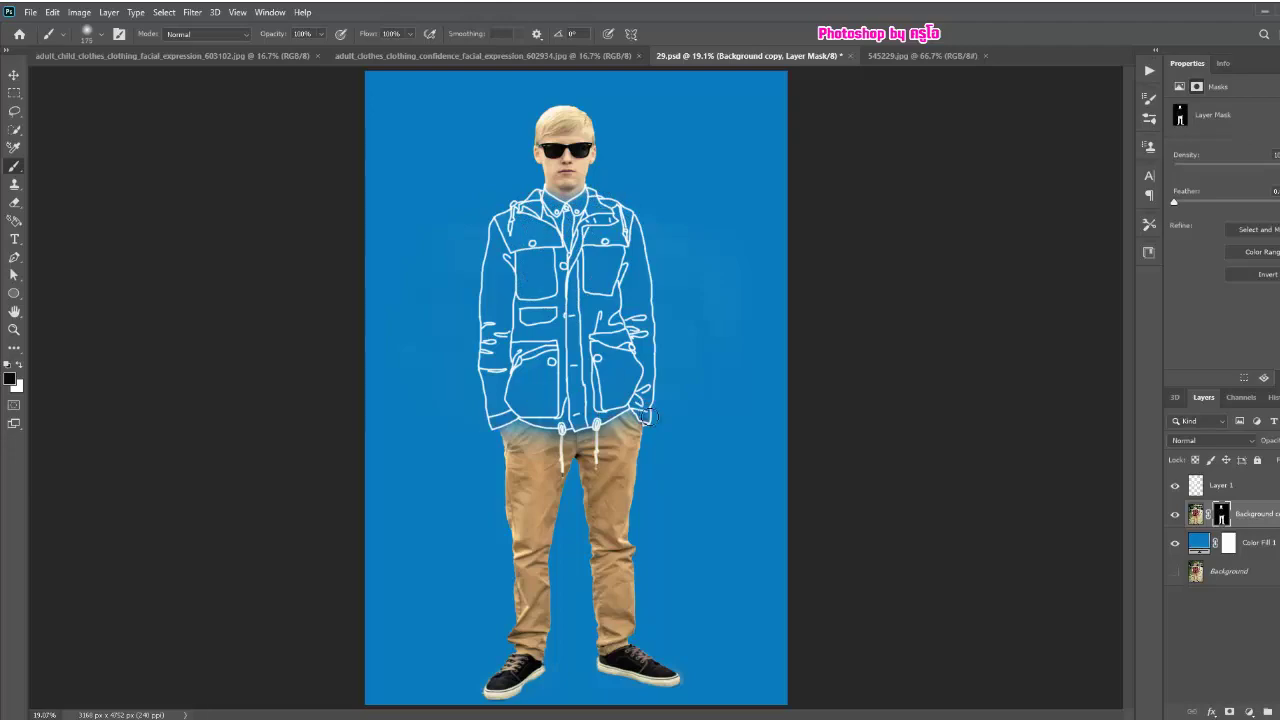
- Zoom in on the collar and paint the mask to keep the neck intact
click(14, 329)
click(560, 187)
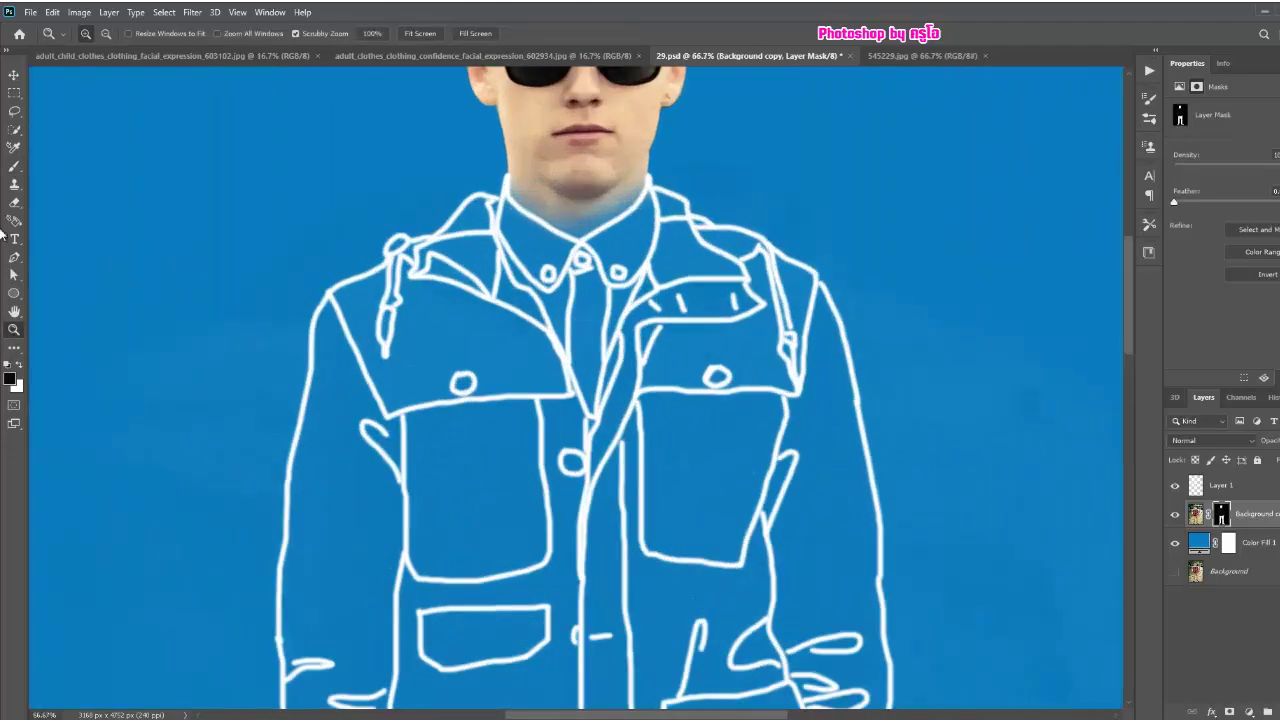
click(19, 365)
click(15, 167)
mouse_move(570, 200)
mouse_down()
mouse_move(510, 172)
mouse_move(520, 205)
mouse_move(627, 204)
mouse_move(536, 197)
mouse_up()
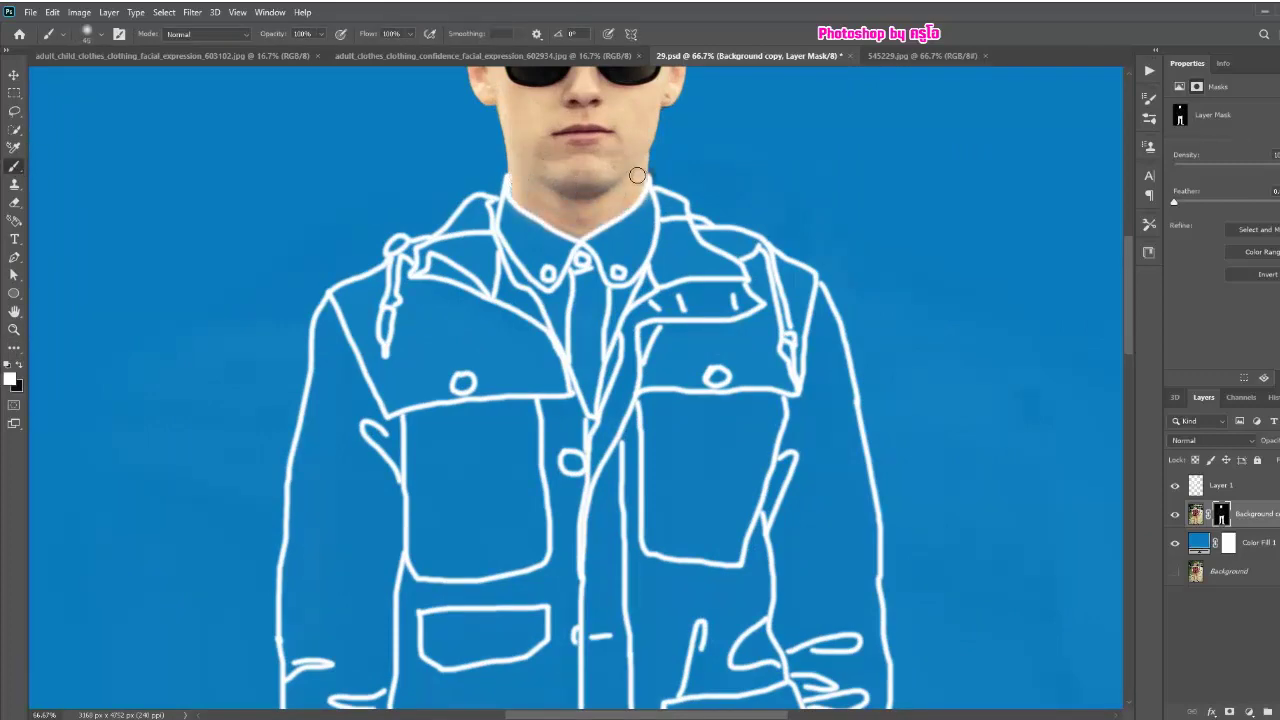
key(x)
key(x)
- Mask away the jacket tint on the trouser waistband below the hem, then fit the image in view
scroll(500, 280, down, 3)
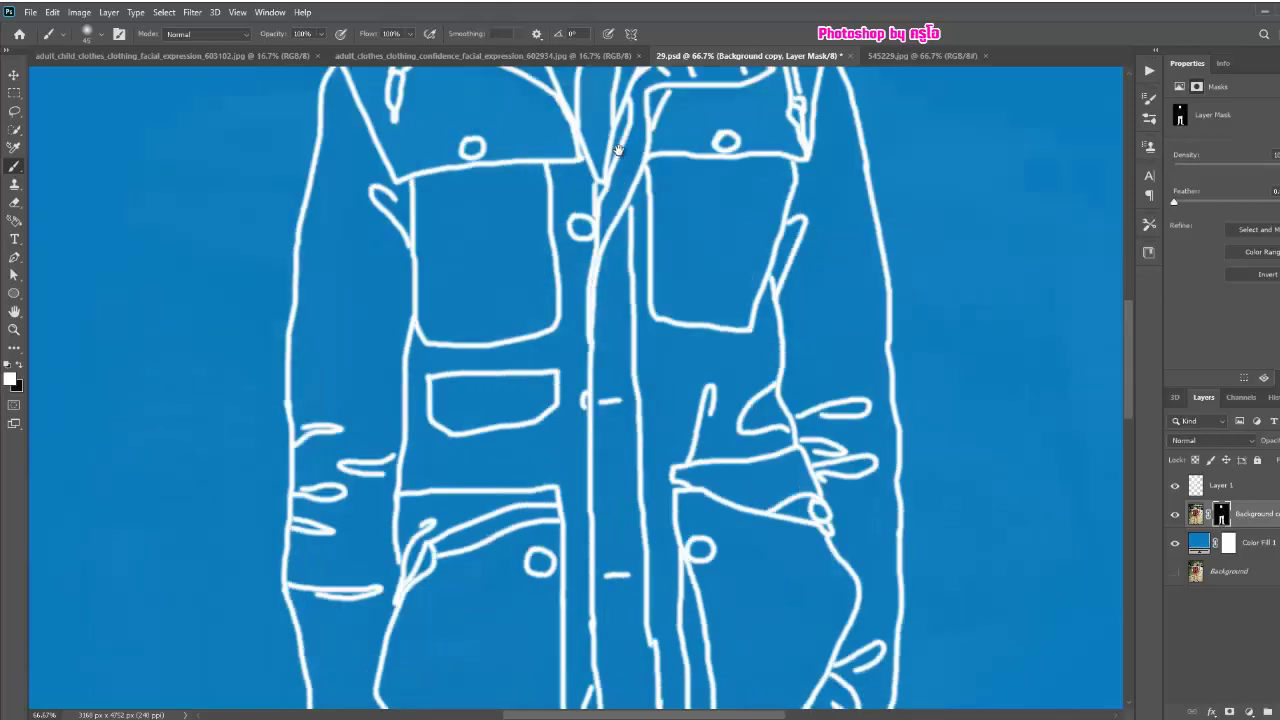
scroll(400, 330, down, 5)
mouse_move(389, 302)
mouse_down()
mouse_move(430, 285)
mouse_move(395, 340)
mouse_move(428, 286)
mouse_move(678, 316)
mouse_move(830, 245)
mouse_move(803, 303)
mouse_move(680, 335)
mouse_move(480, 331)
mouse_move(429, 300)
mouse_move(403, 326)
mouse_up()
key(bracketleft)
key(bracketleft)
key(bracketleft)
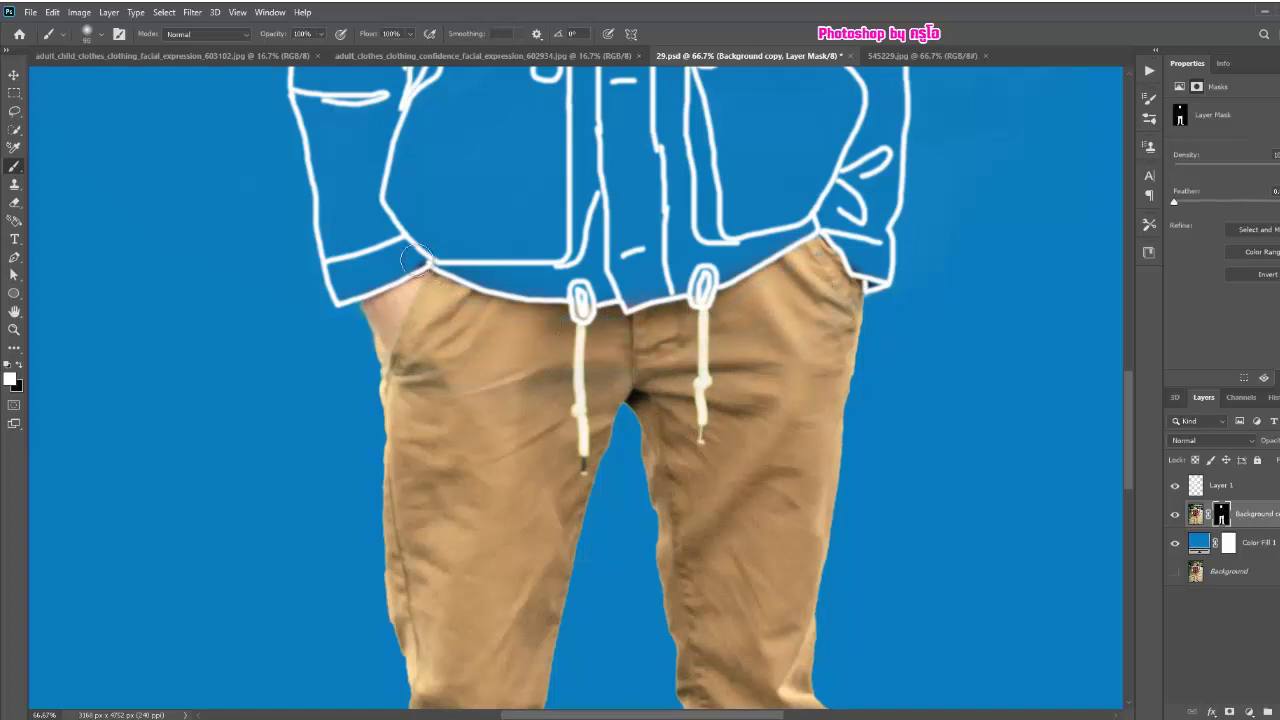
key(x)
click(14, 330)
click(420, 33)
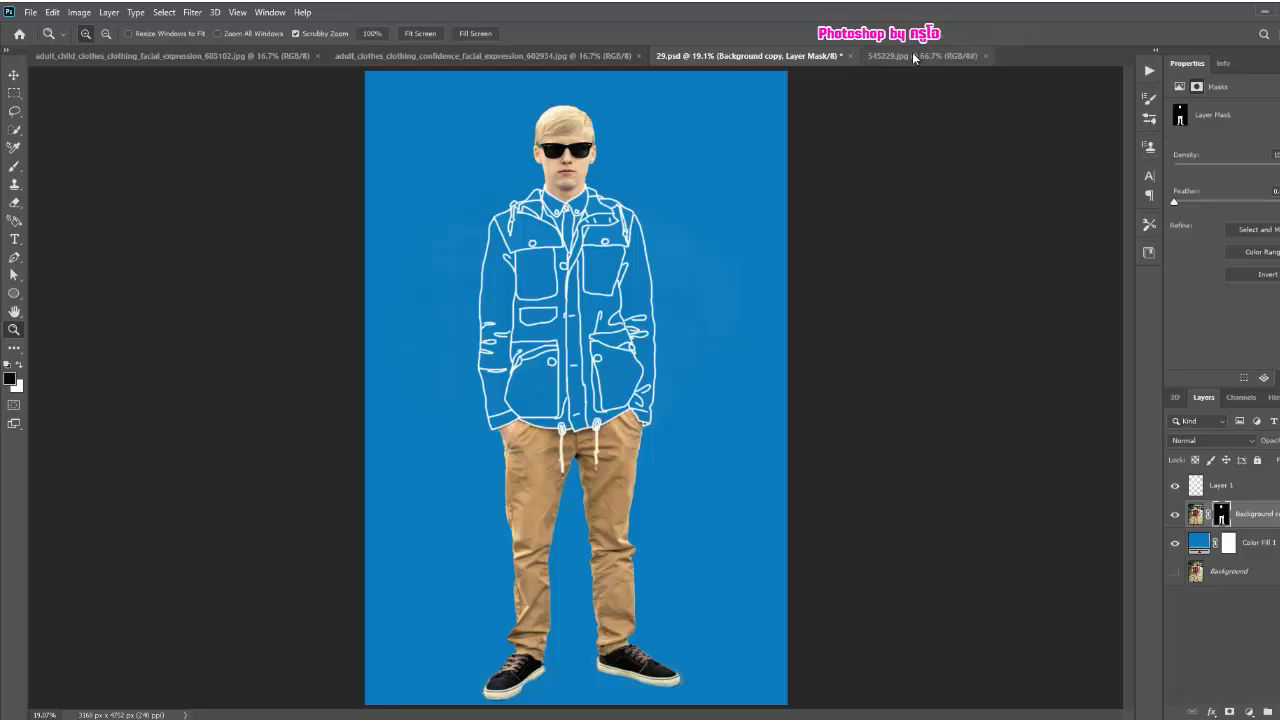
- Hide the blue Color Fill 1 backdrop and copy the 545229.jpg street photo into 29.psd
click(1176, 542)
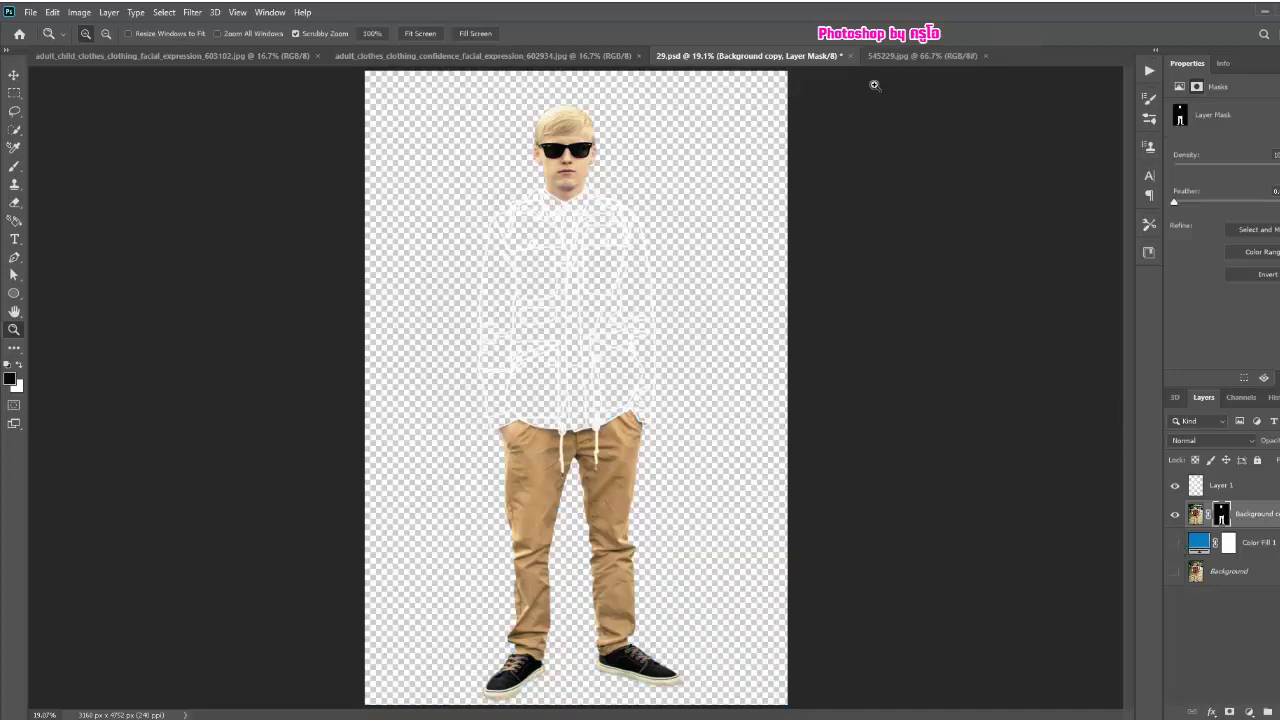
click(897, 57)
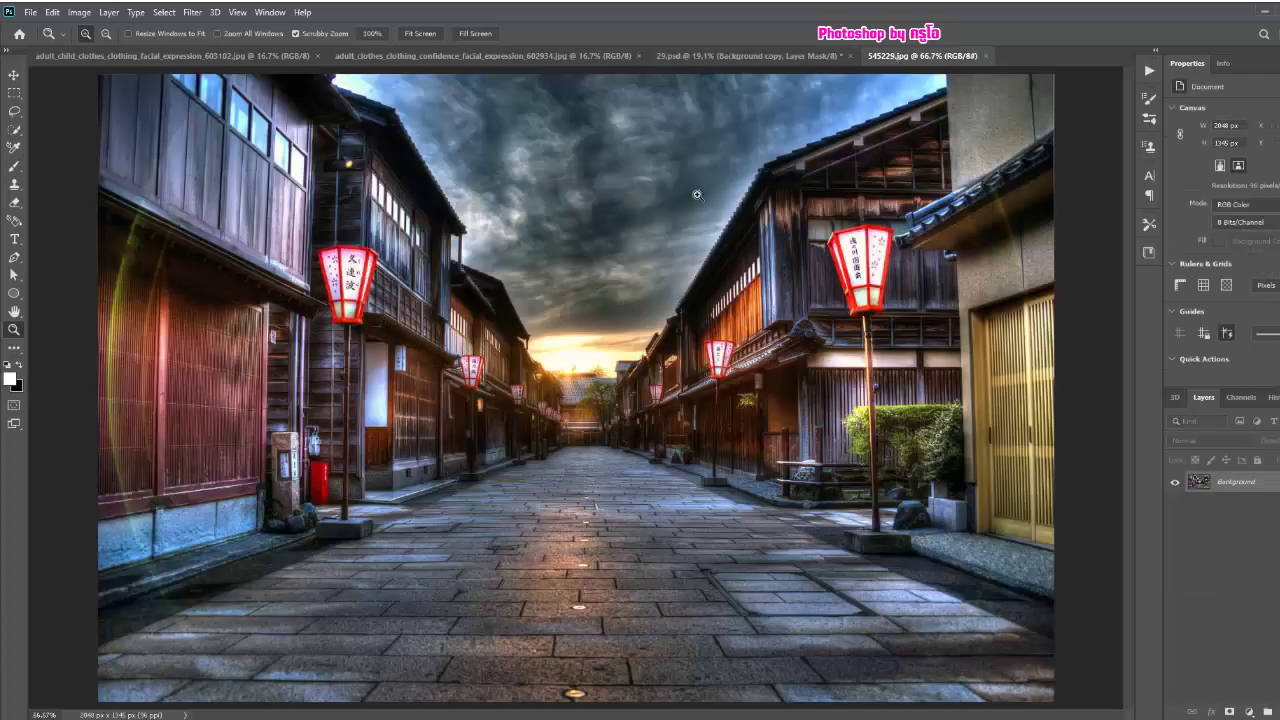
click(14, 75)
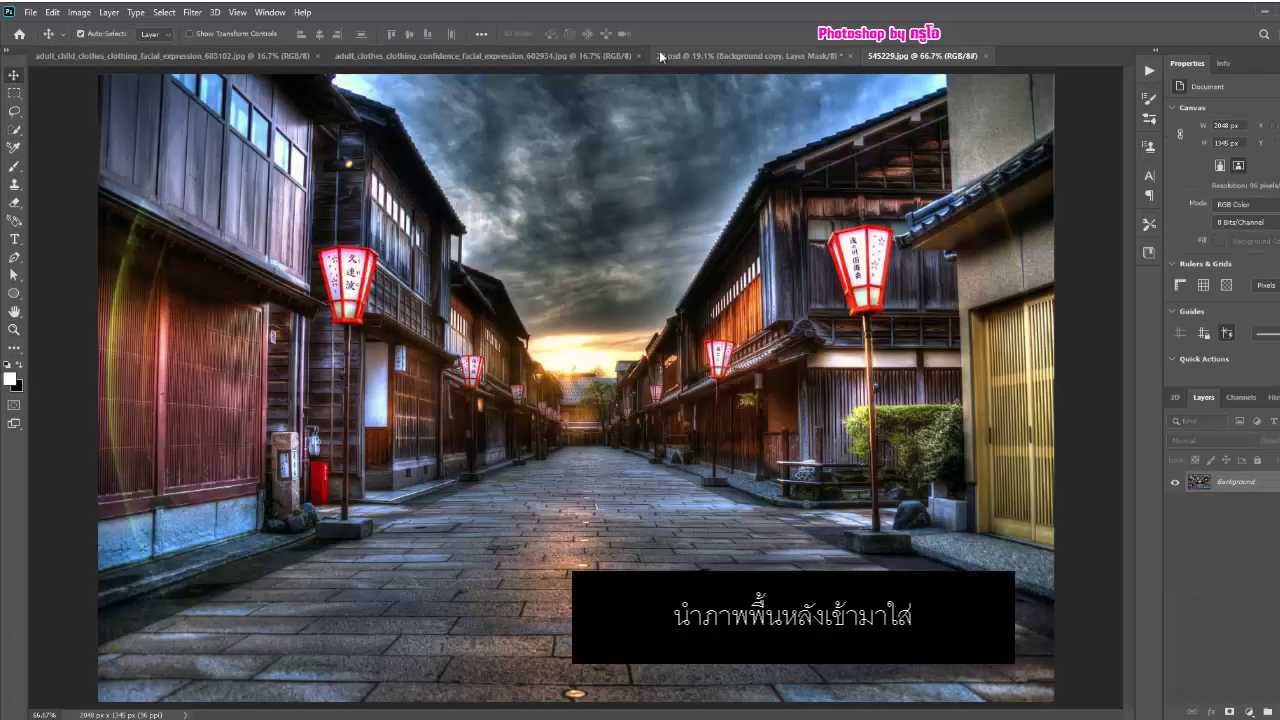
drag(896, 58, 915, 81)
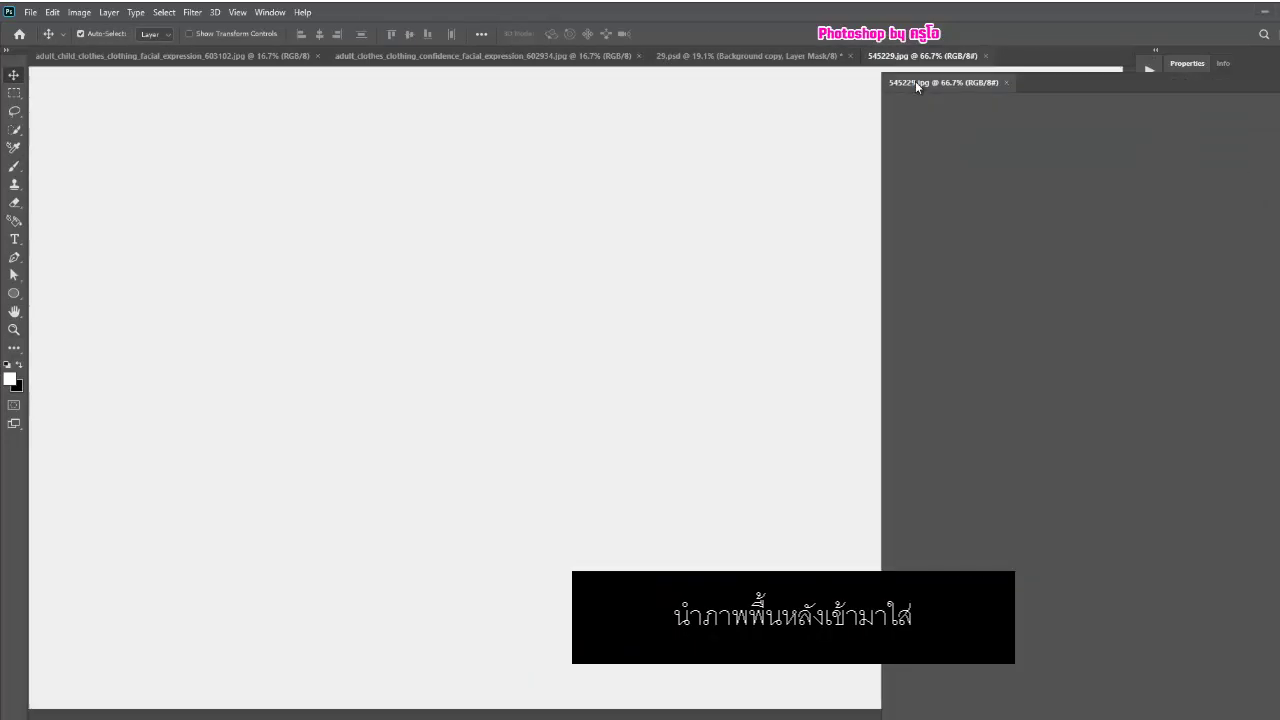
drag(990, 272, 708, 268)
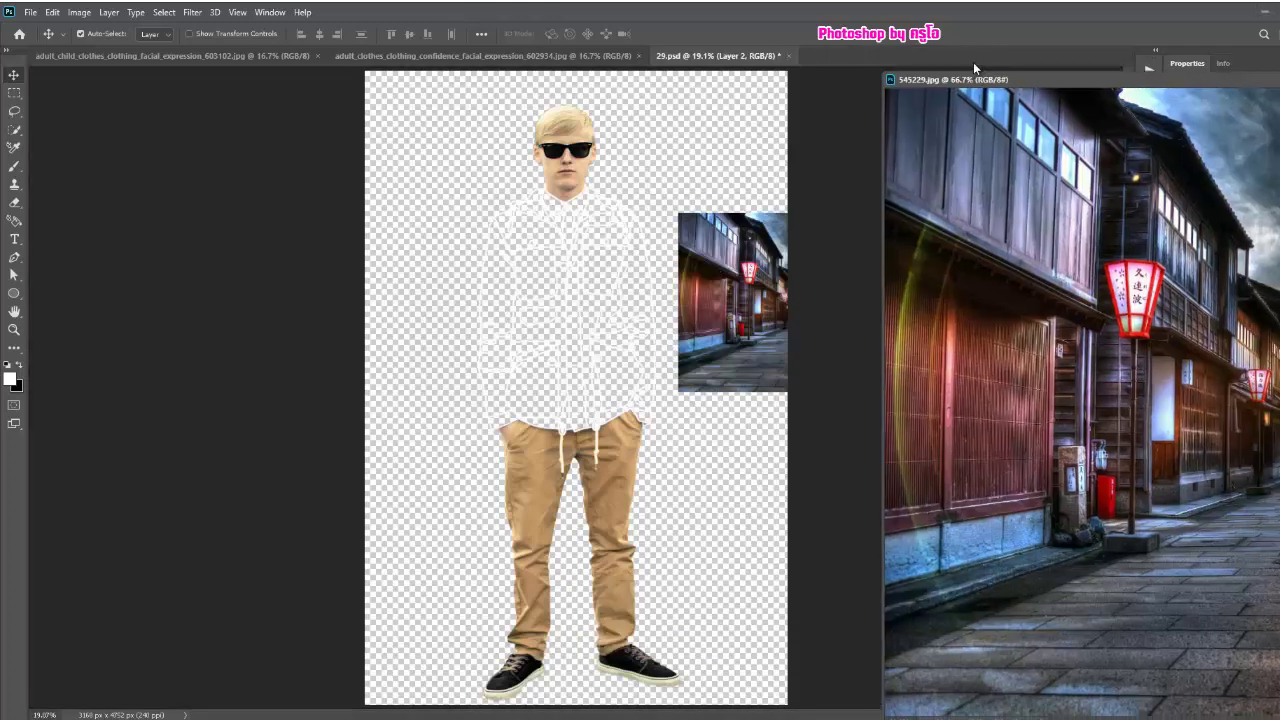
drag(968, 85, 971, 58)
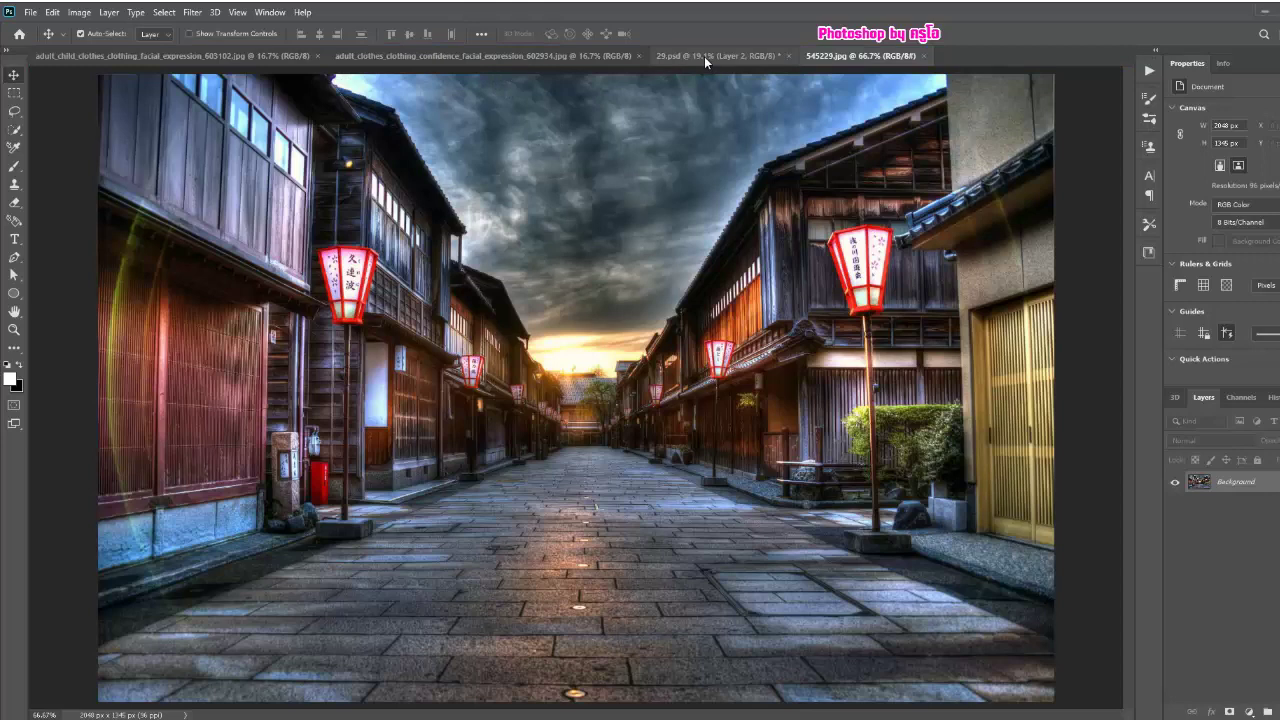
click(704, 56)
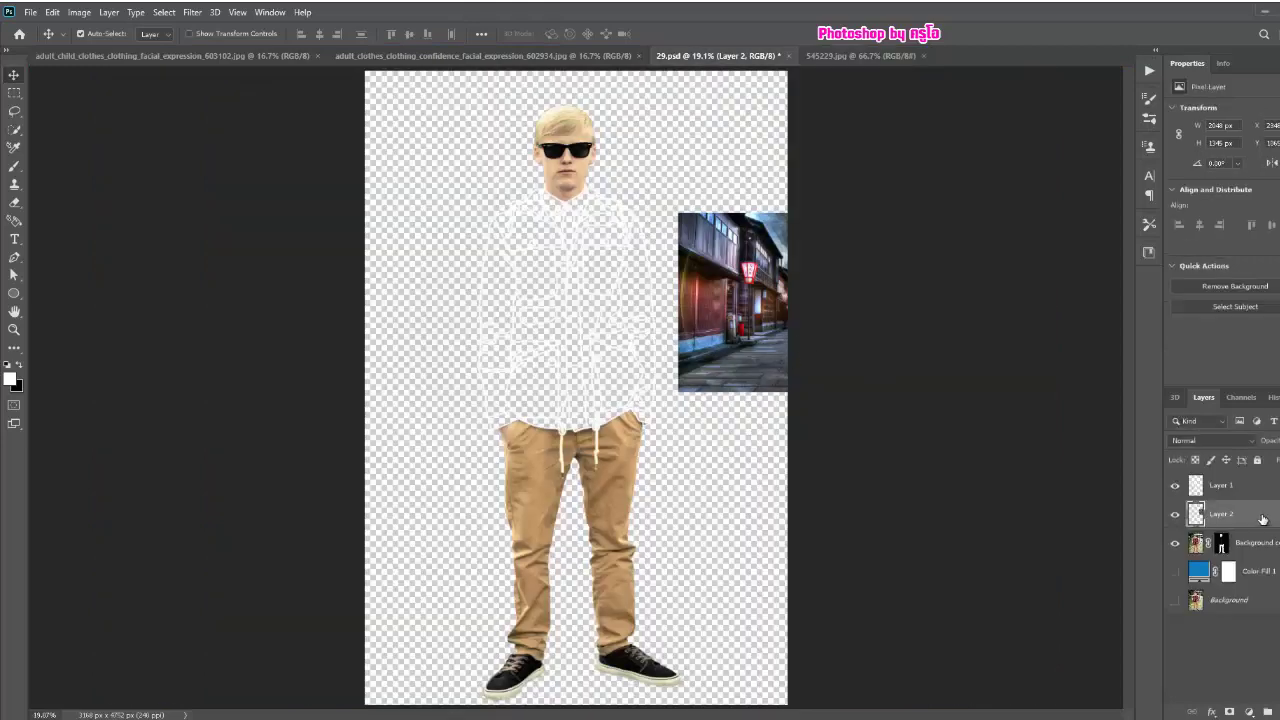
- Move Layer 2 below Background copy and scale the street photo up across the canvas
drag(1262, 519, 1250, 557)
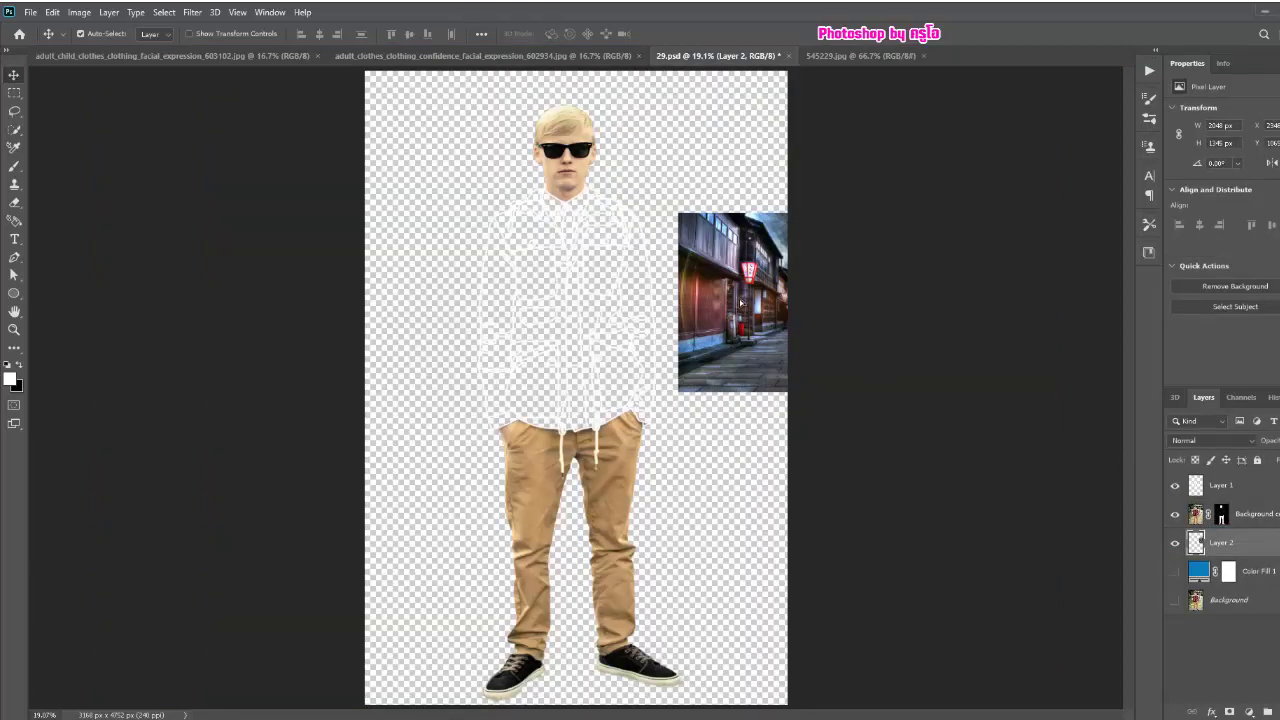
drag(741, 304, 460, 293)
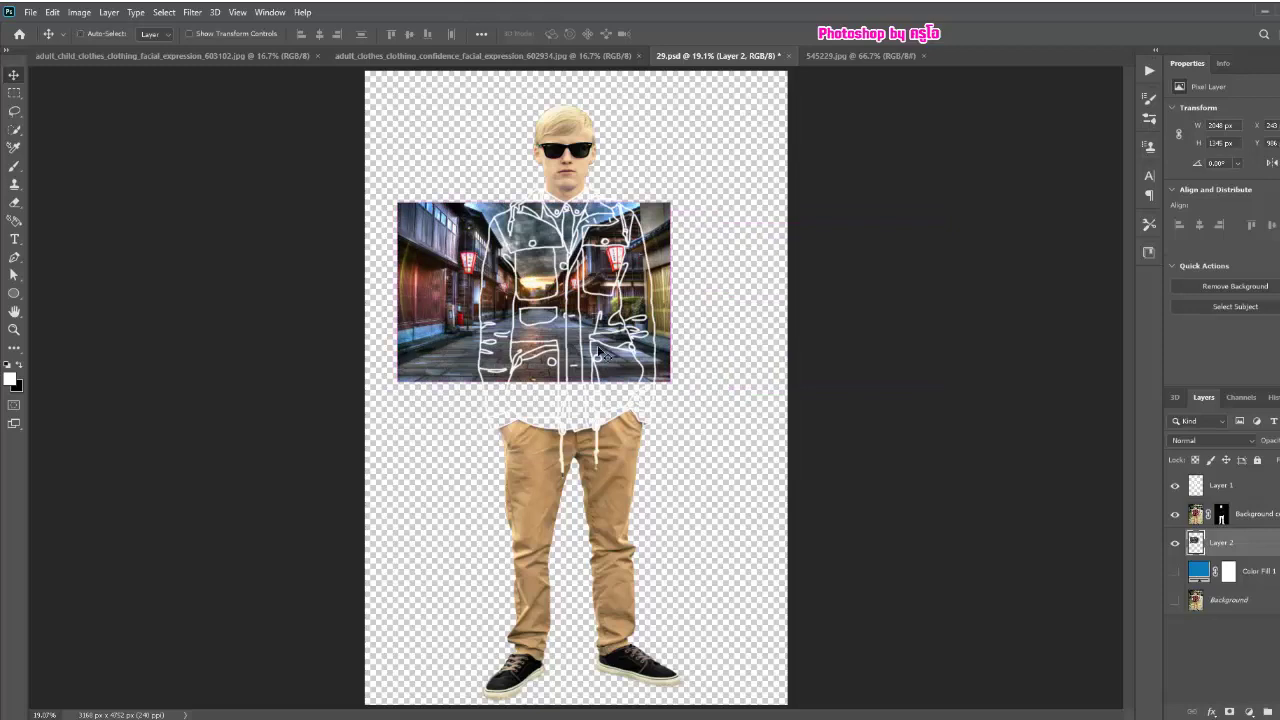
key(ctrl+t)
drag(670, 380, 1097, 661)
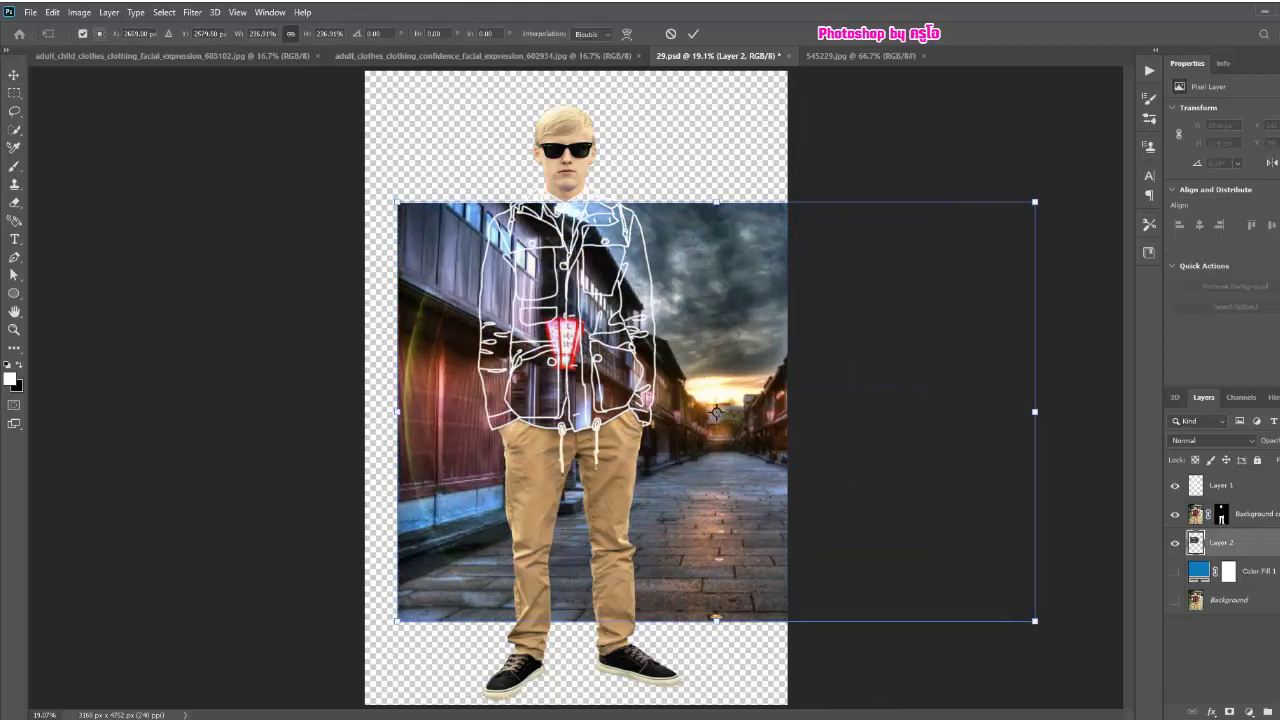
drag(398, 662, 163, 675)
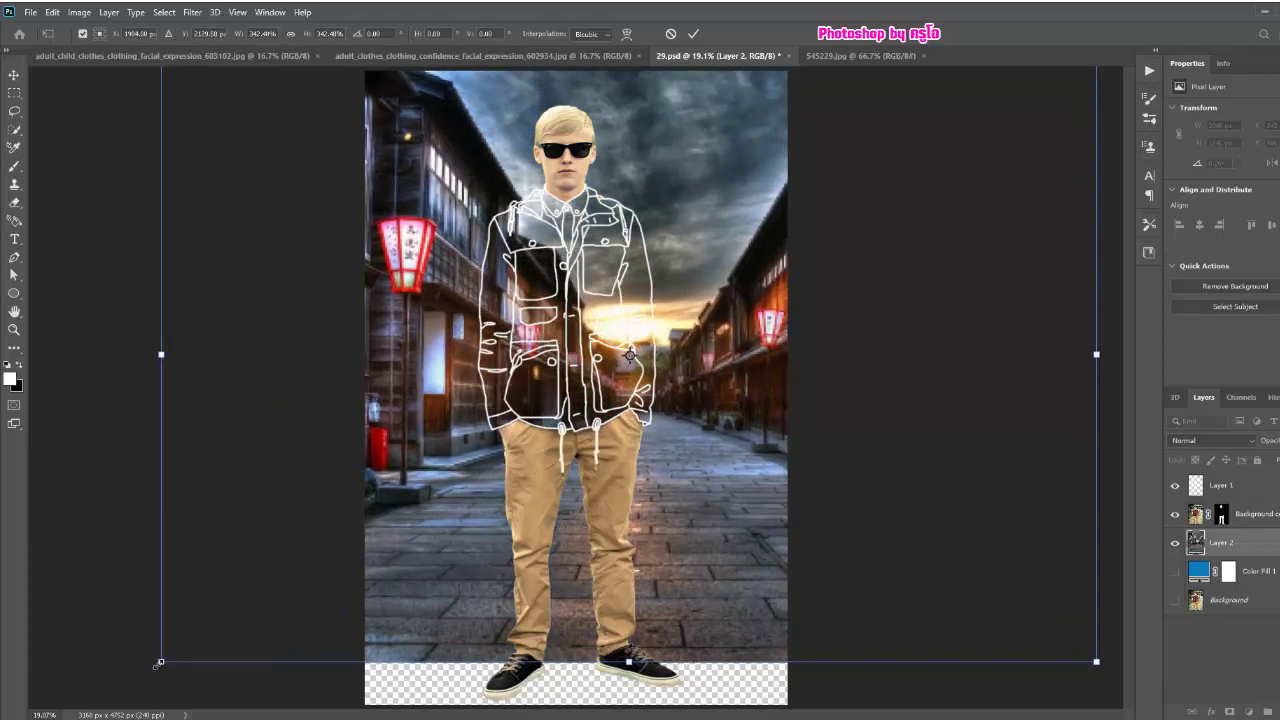
drag(157, 664, 95, 698)
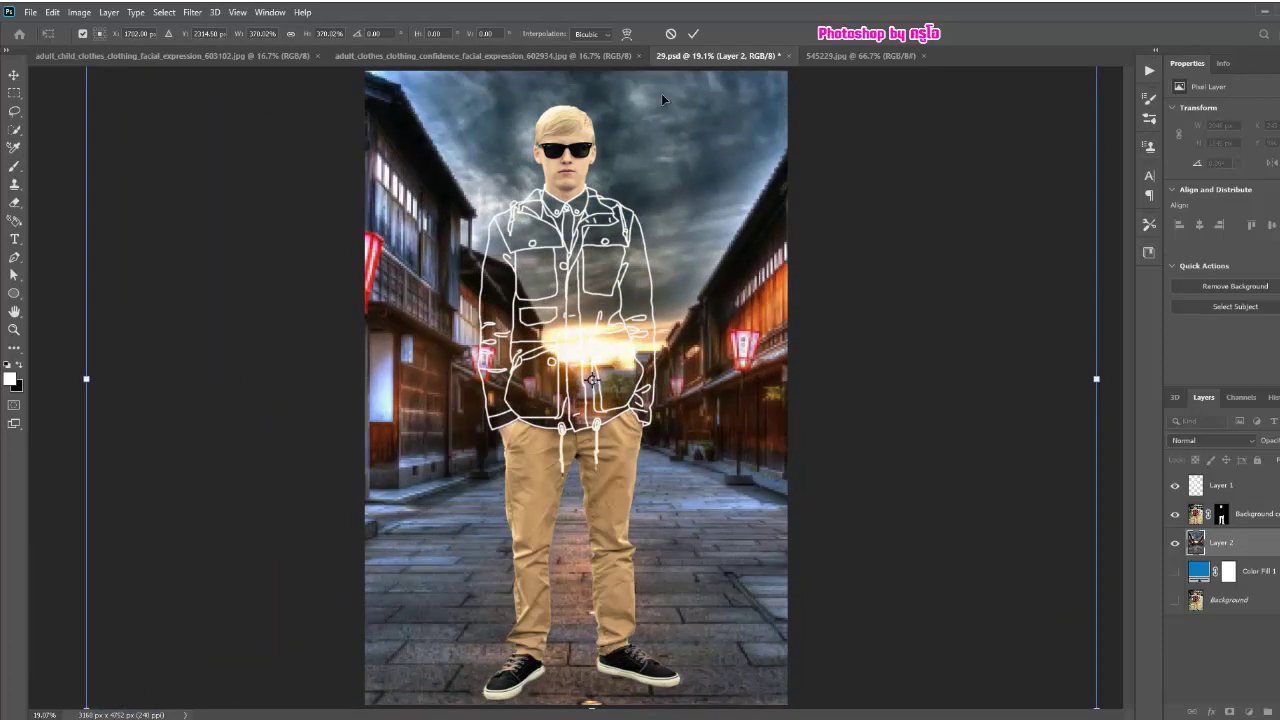
click(694, 33)
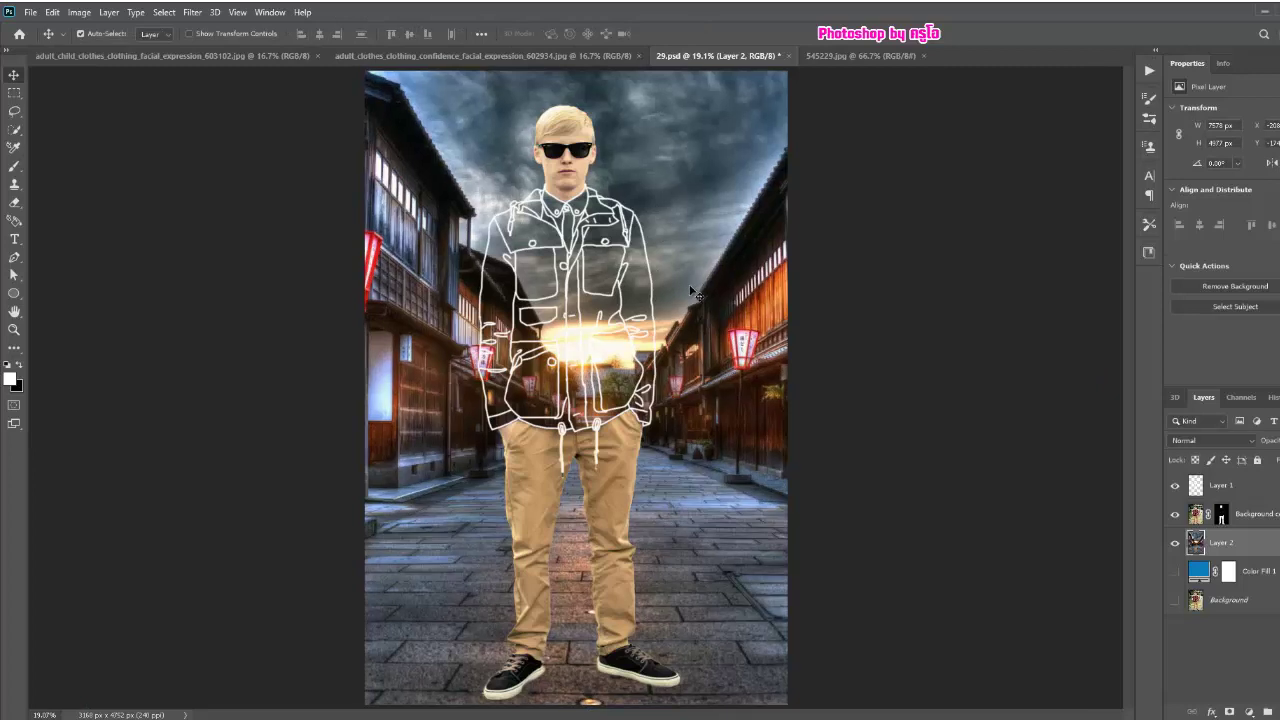
drag(697, 293, 688, 207)
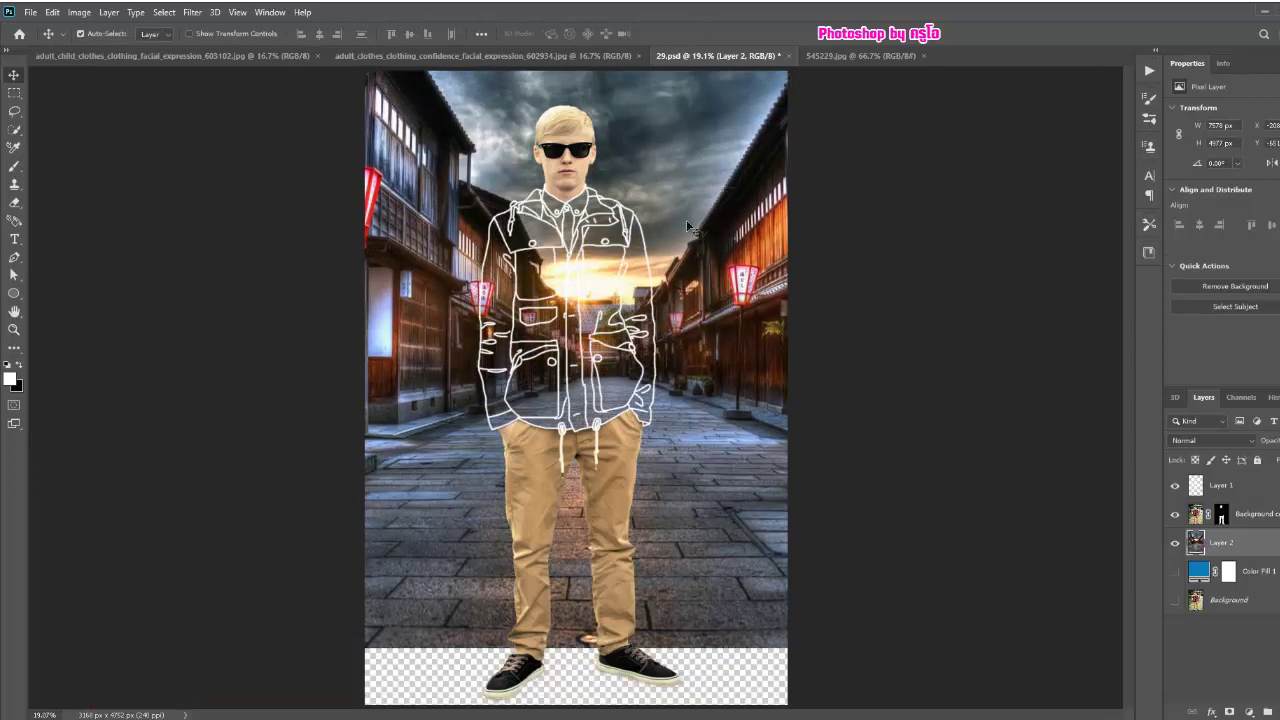
- Rescale the street photo to about 125% and position it to fill the canvas
click(14, 329)
right_click(392, 236)
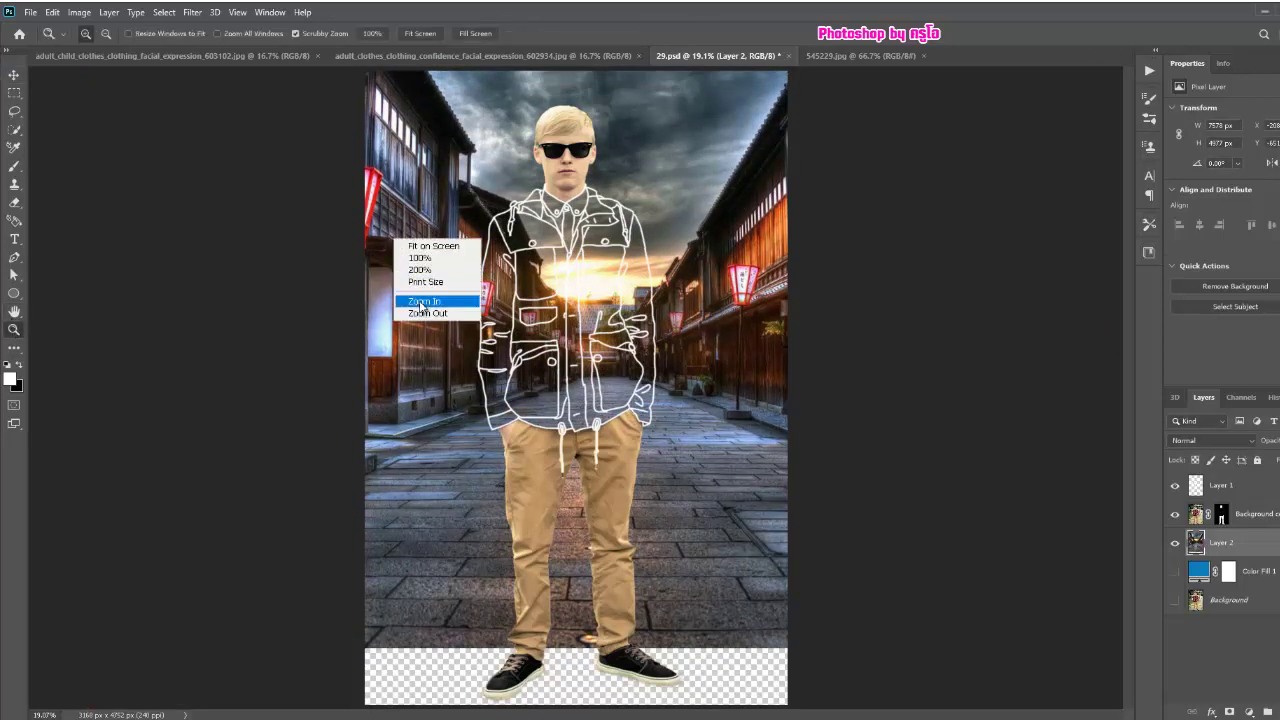
click(423, 316)
right_click(423, 316)
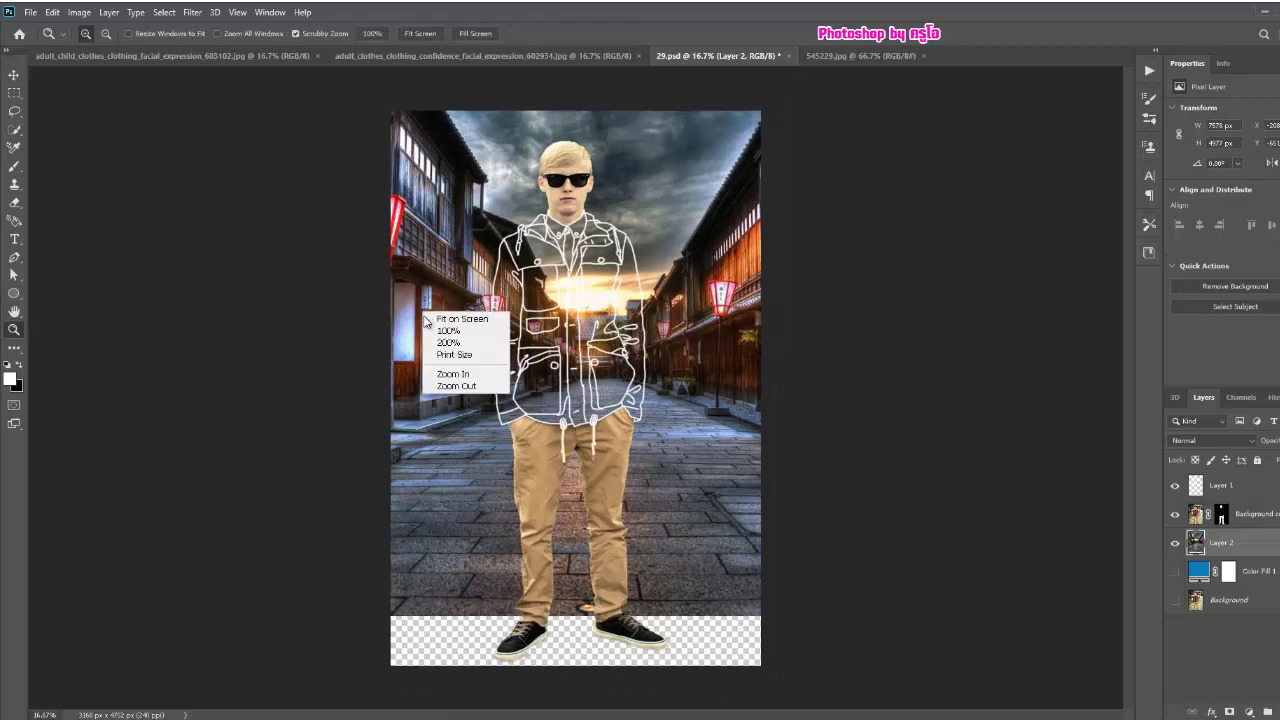
click(450, 386)
click(17, 90)
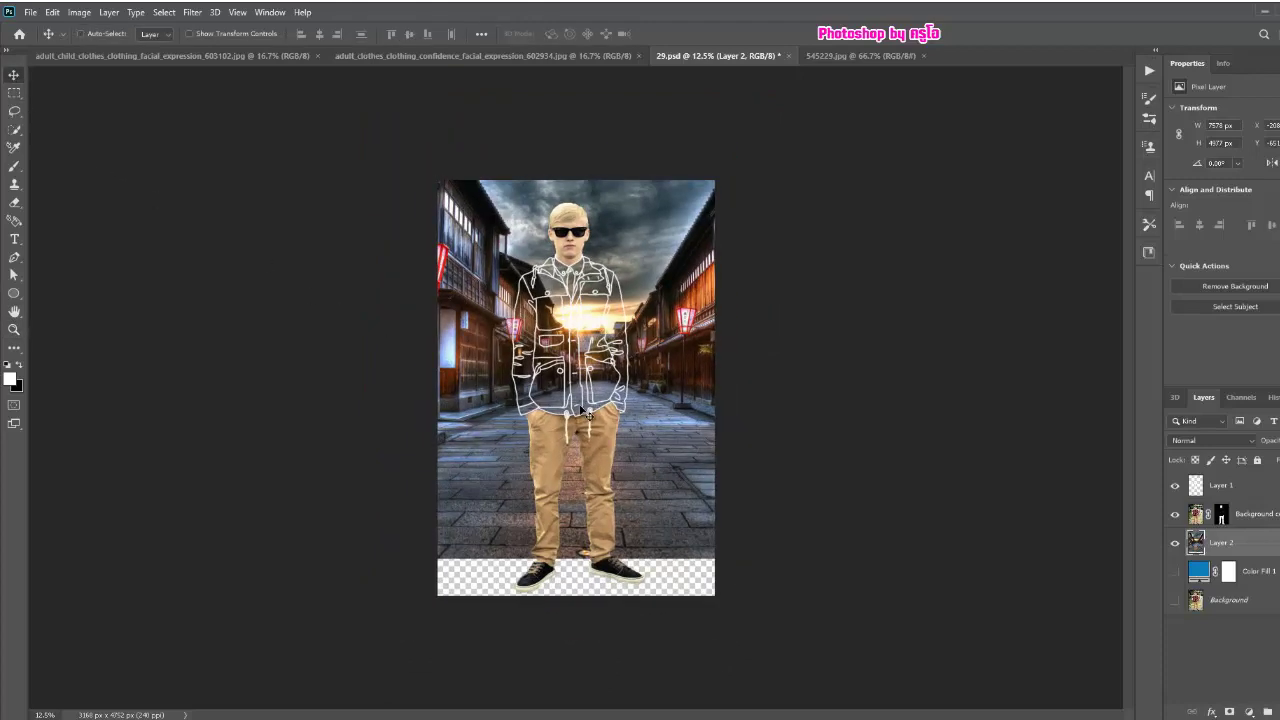
key(ctrl+t)
drag(917, 557, 992, 607)
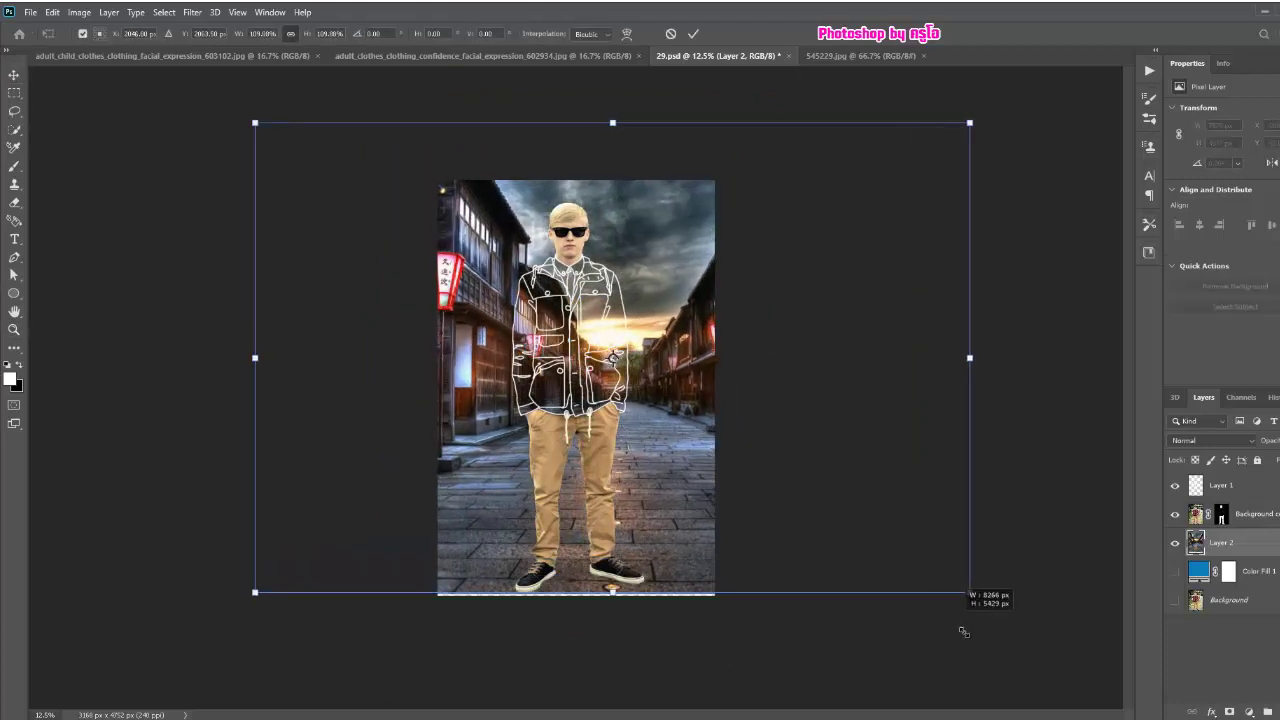
drag(925, 547, 921, 552)
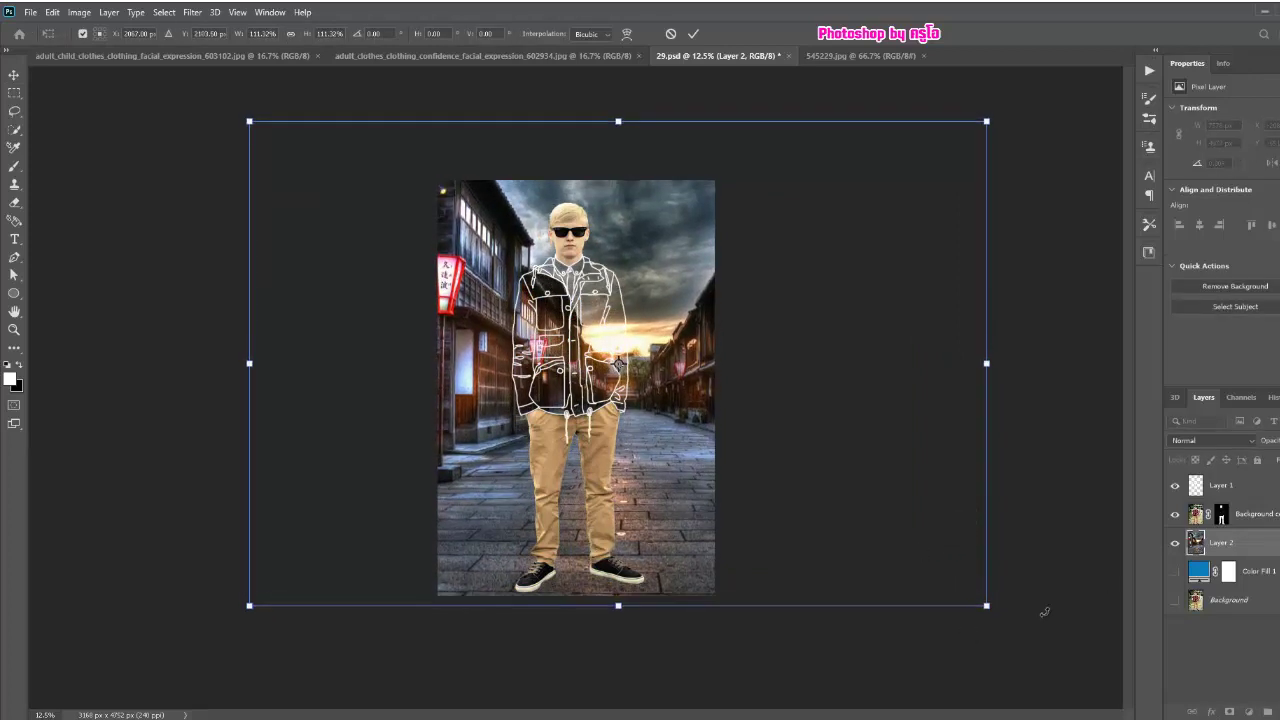
drag(993, 121, 1077, 62)
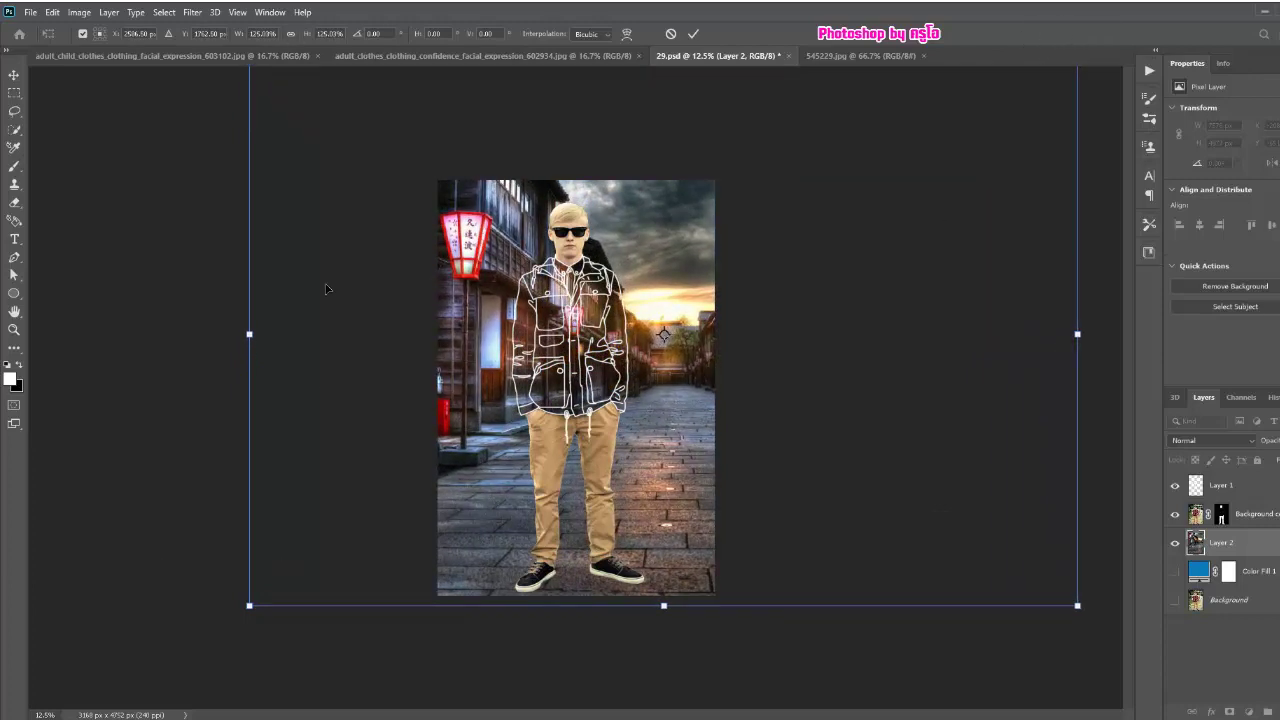
drag(693, 233, 680, 223)
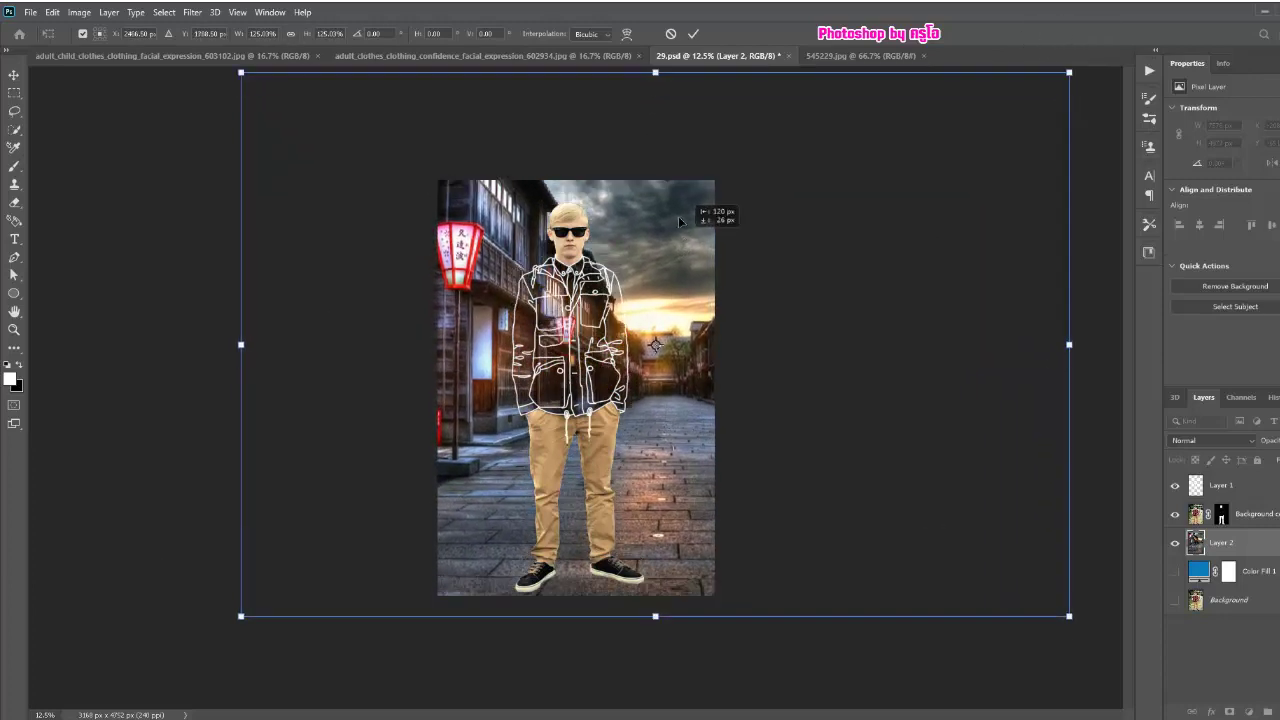
click(695, 35)
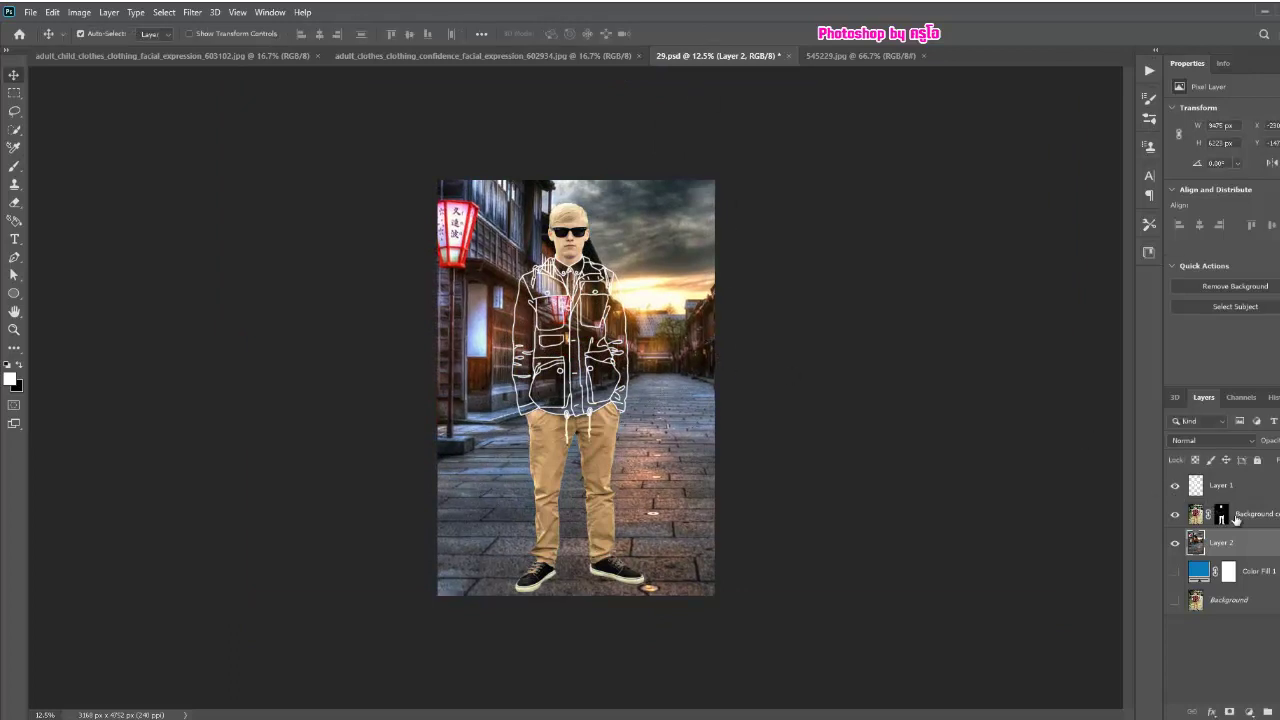
- Scale the man on Layer 1 down to about 81% and commit the transform
click(1240, 514)
click(1242, 490)
key(ctrl+t)
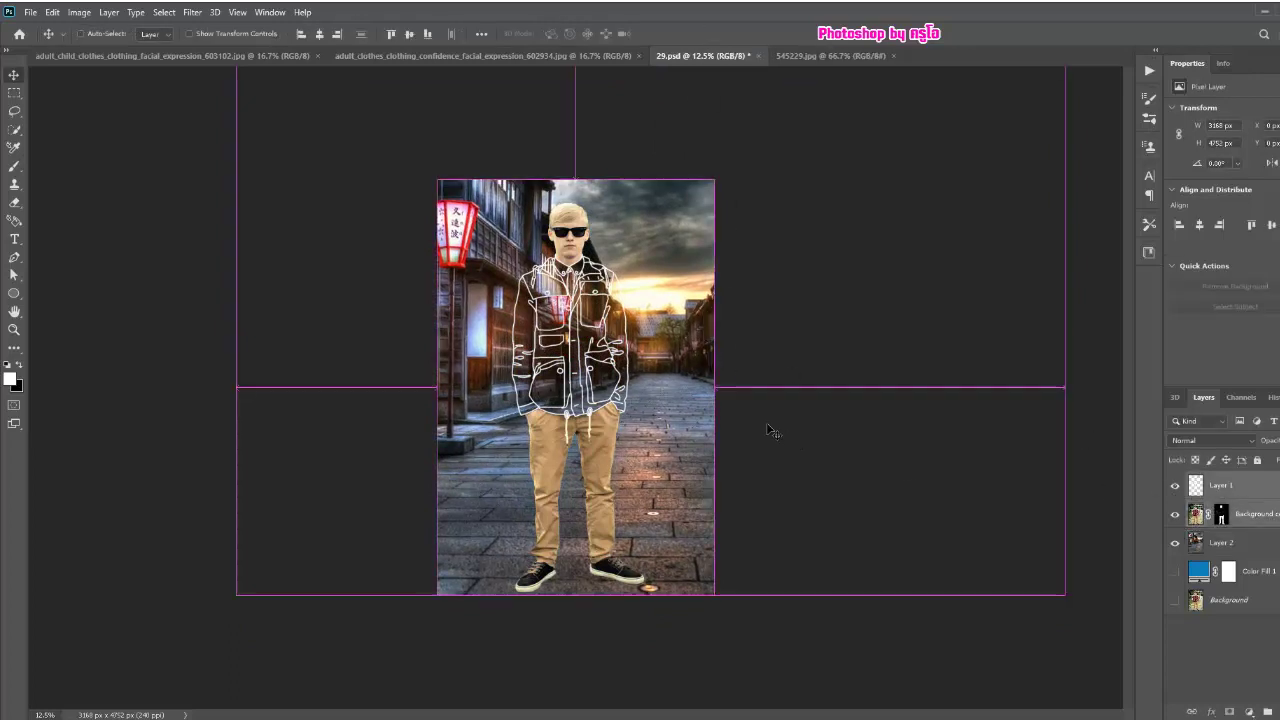
drag(438, 181, 468, 226)
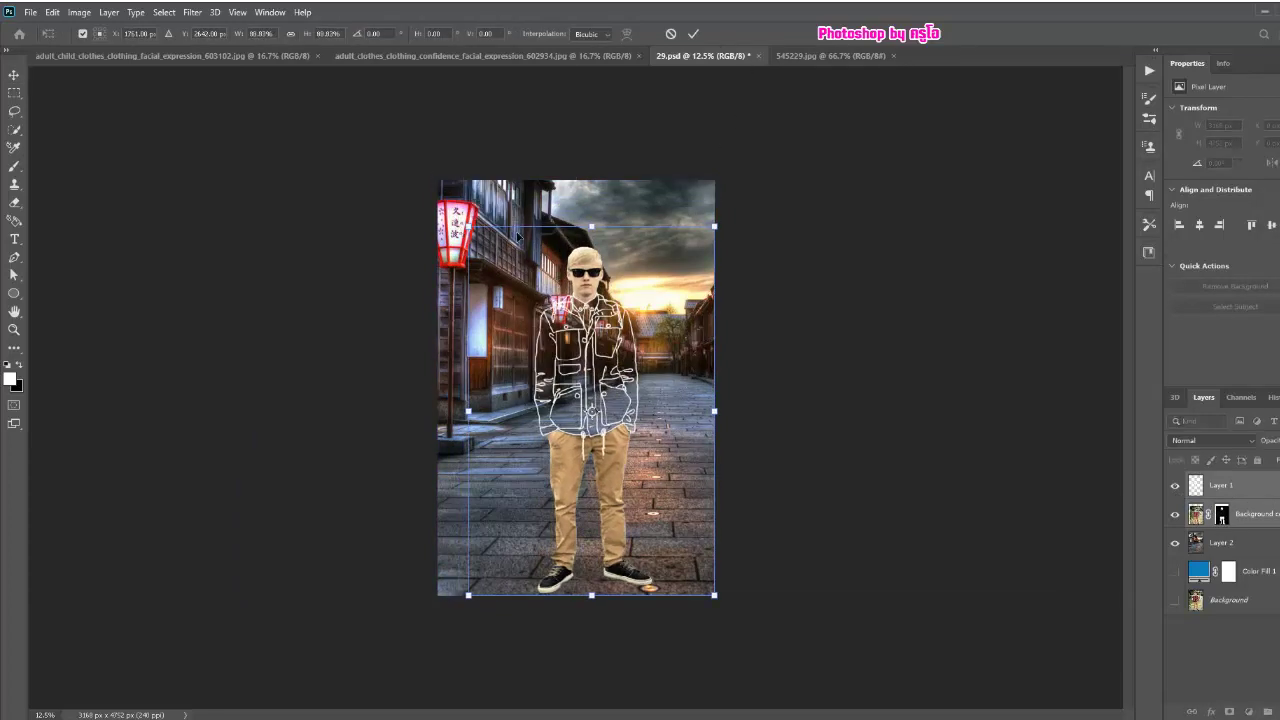
click(694, 35)
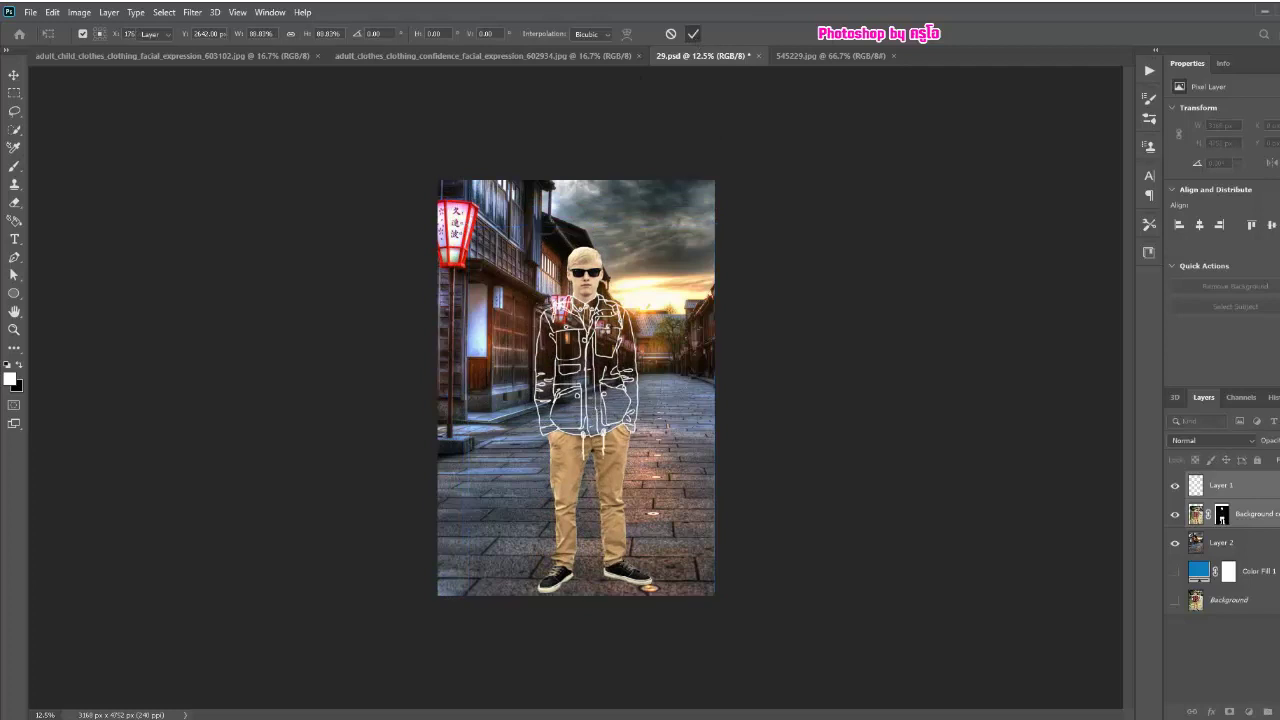
key(v)
drag(590, 345, 660, 375)
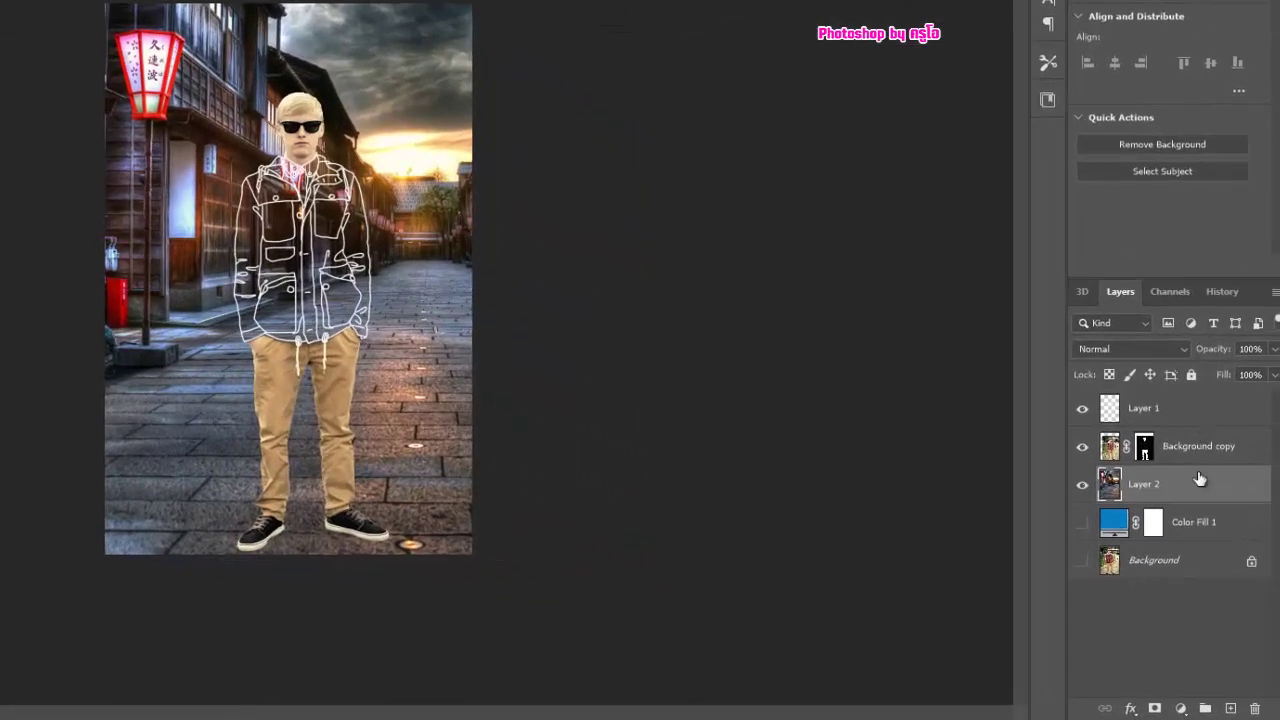
- Add a Curves layer above Layer 2, pulling midtones from 143 to 87
click(1182, 706)
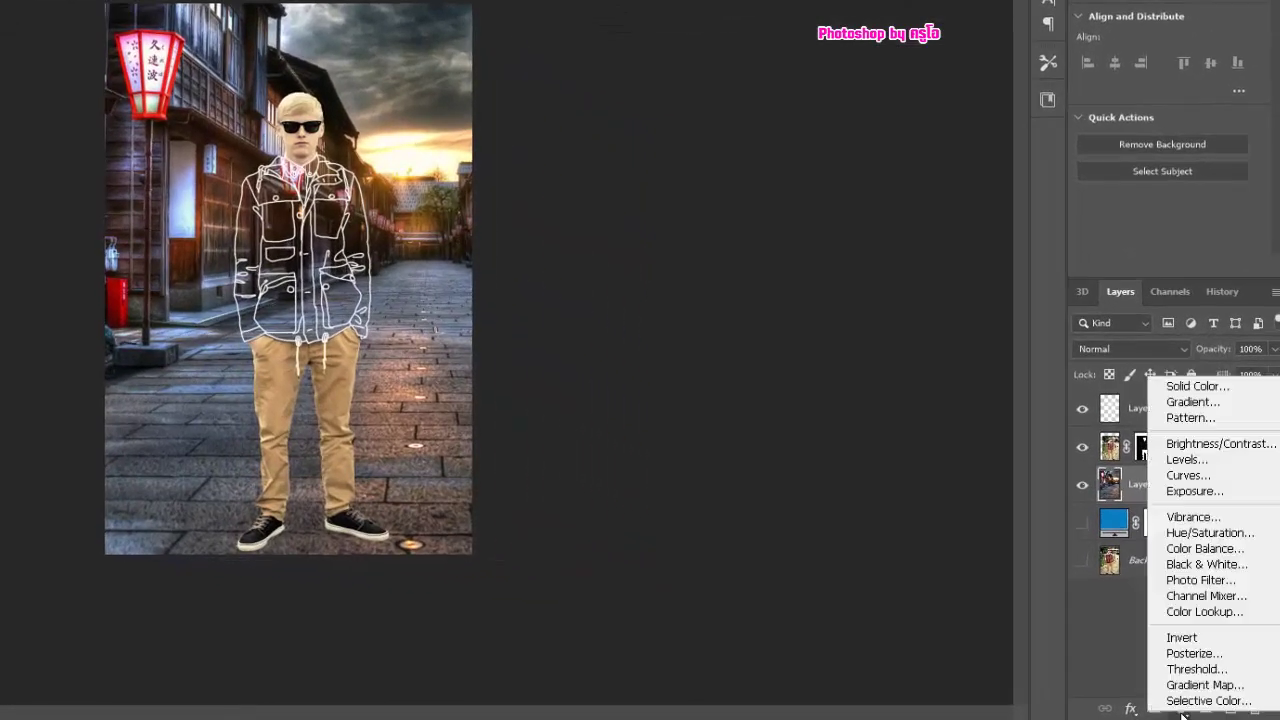
click(1184, 474)
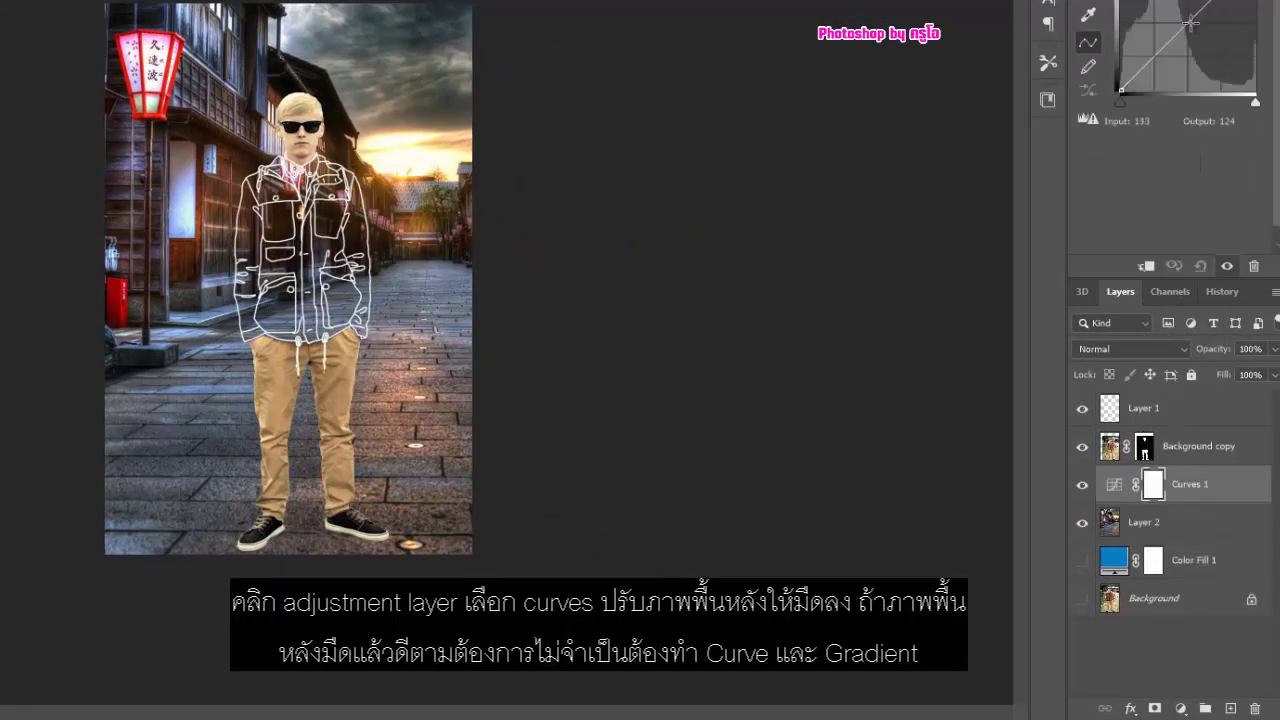
drag(1185, 20, 1196, 44)
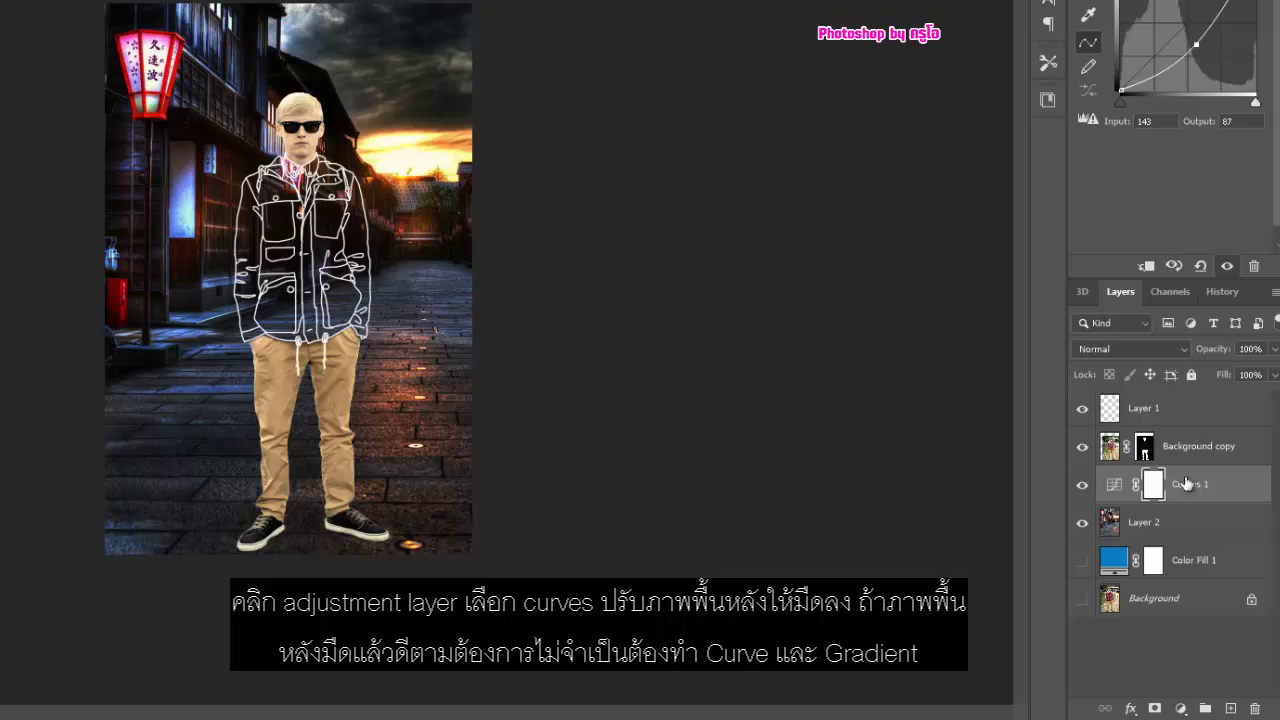
click(1180, 710)
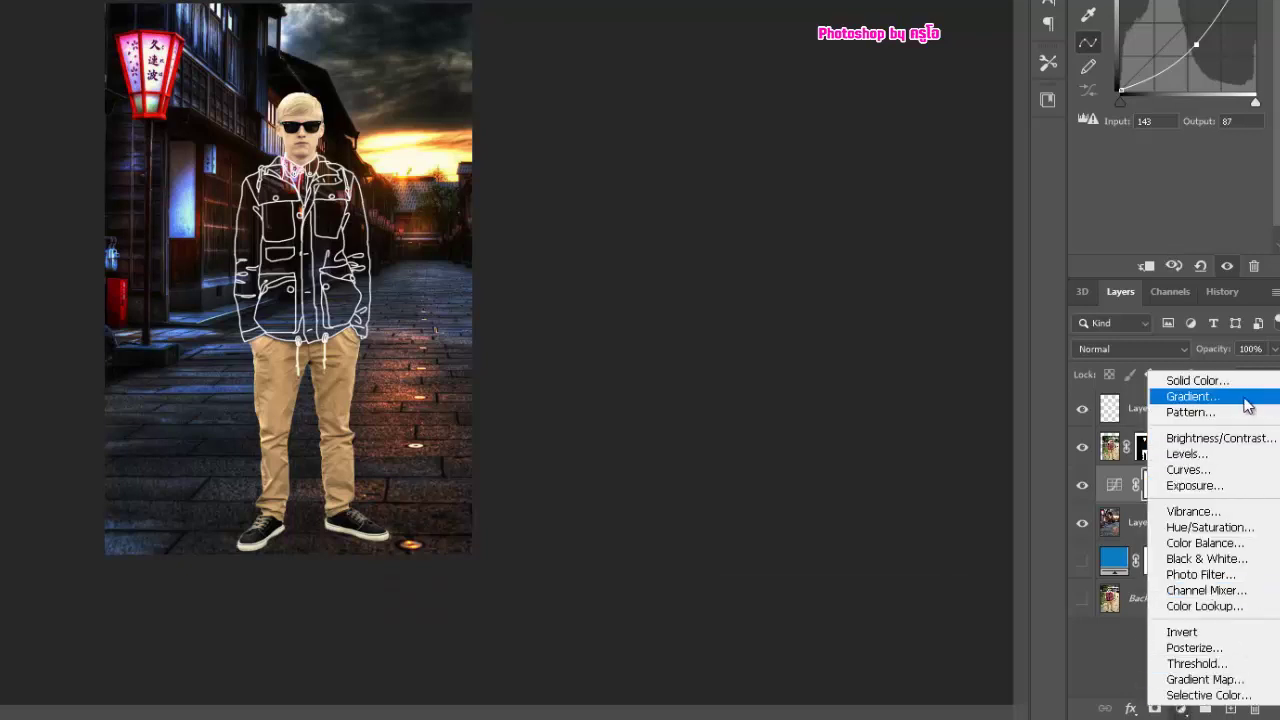
- Add a Gradient fill layer with a dark-grey-to-transparent gradient
click(1192, 397)
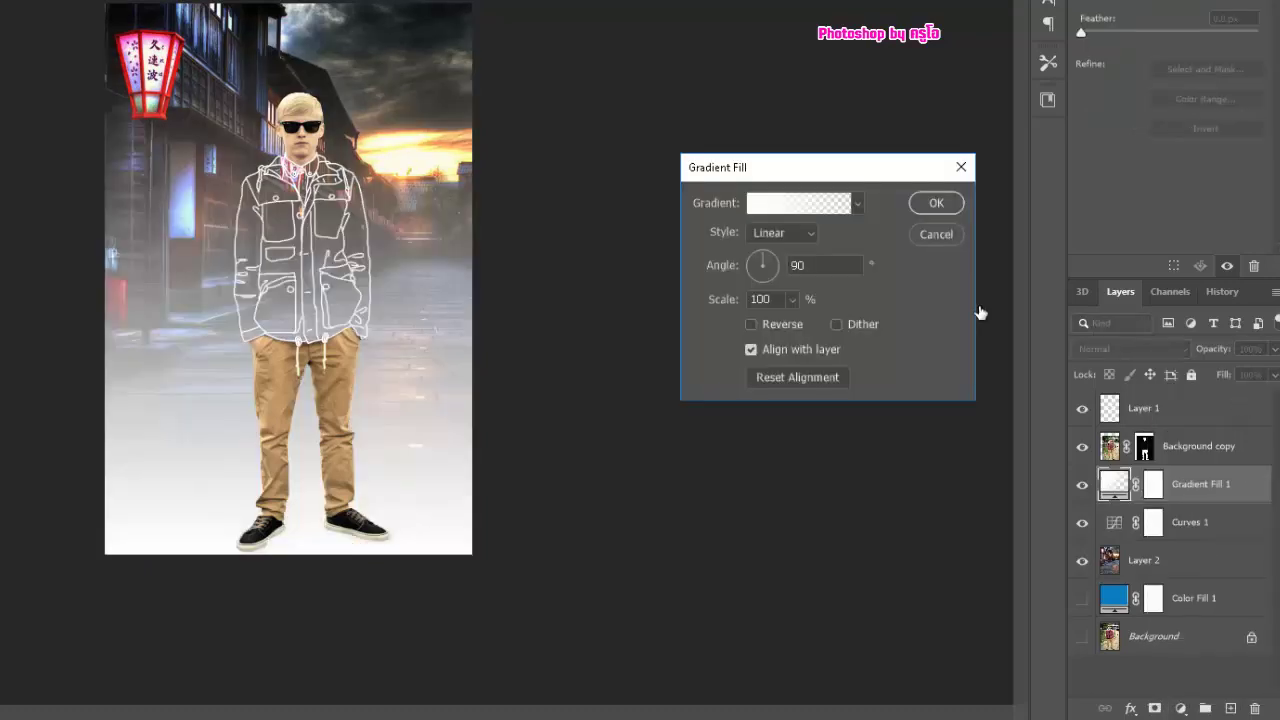
click(779, 205)
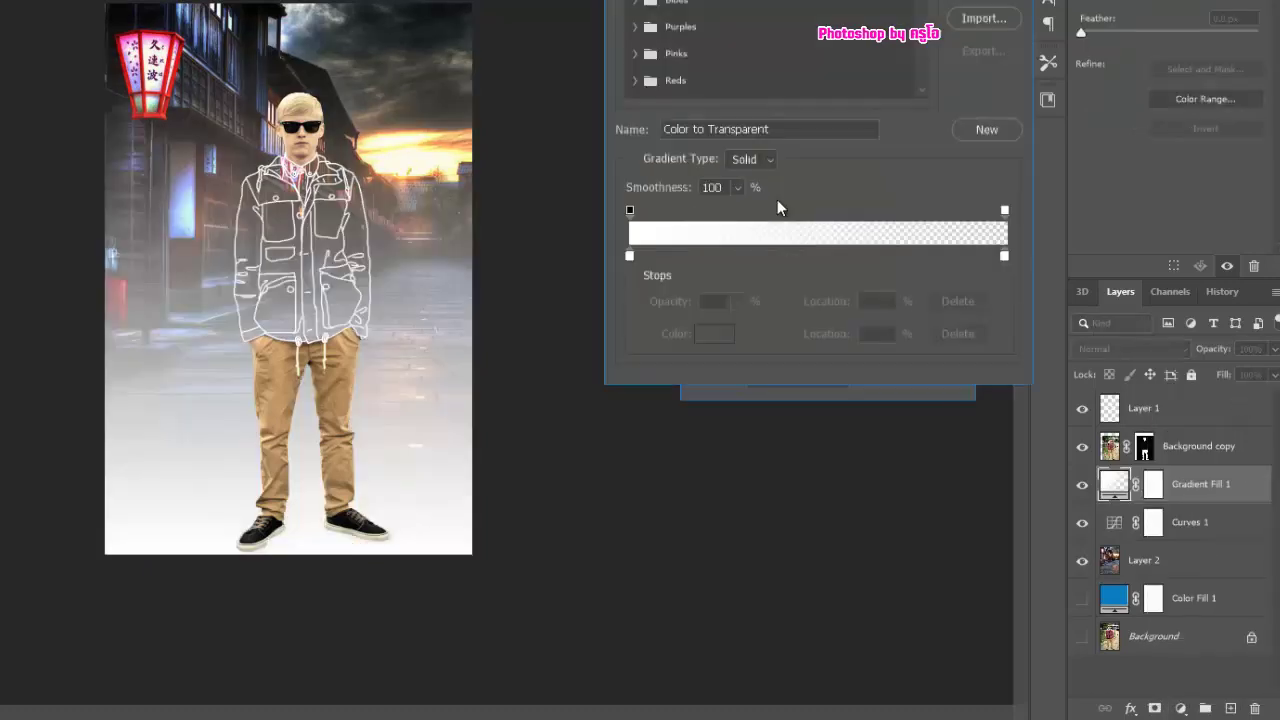
click(628, 254)
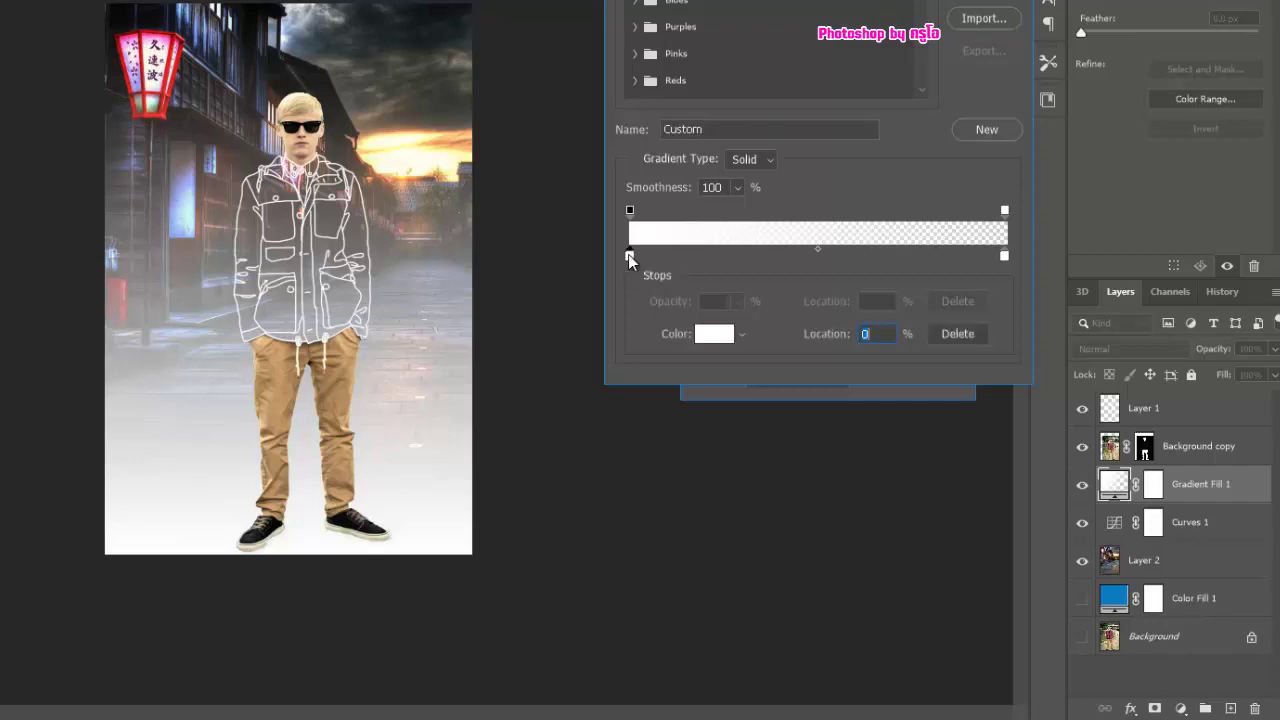
click(712, 334)
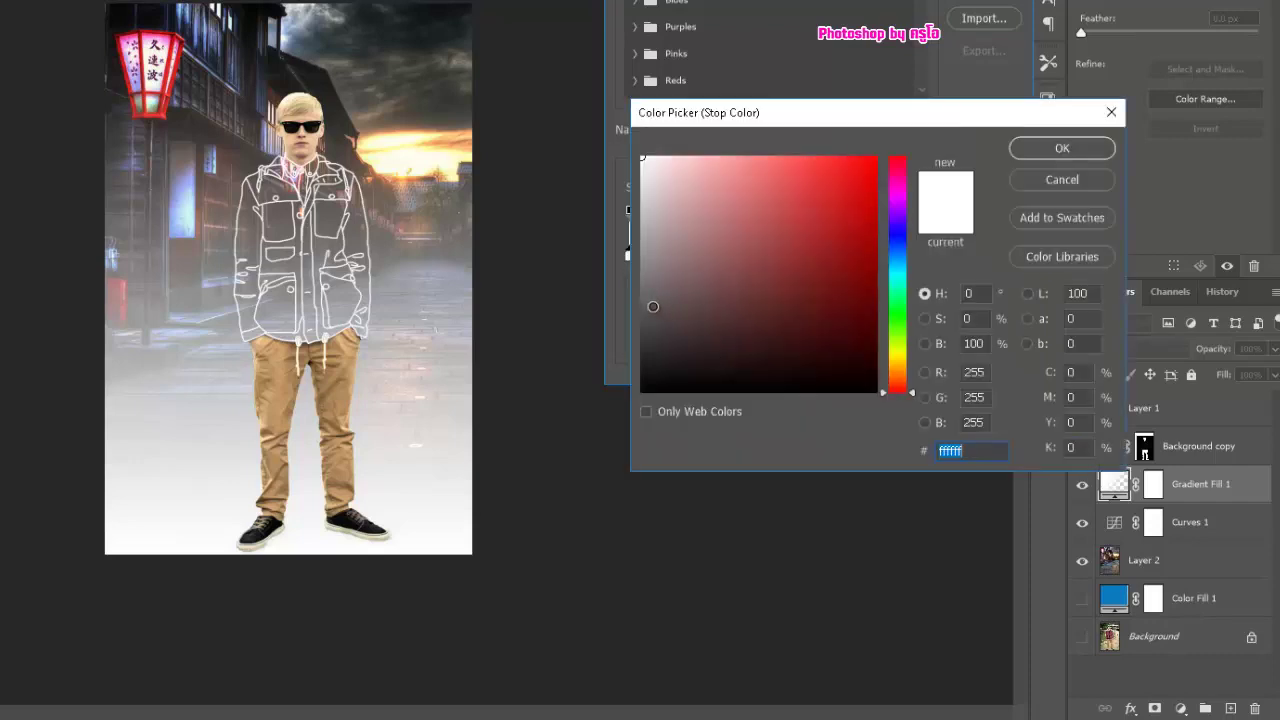
click(652, 306)
click(1045, 149)
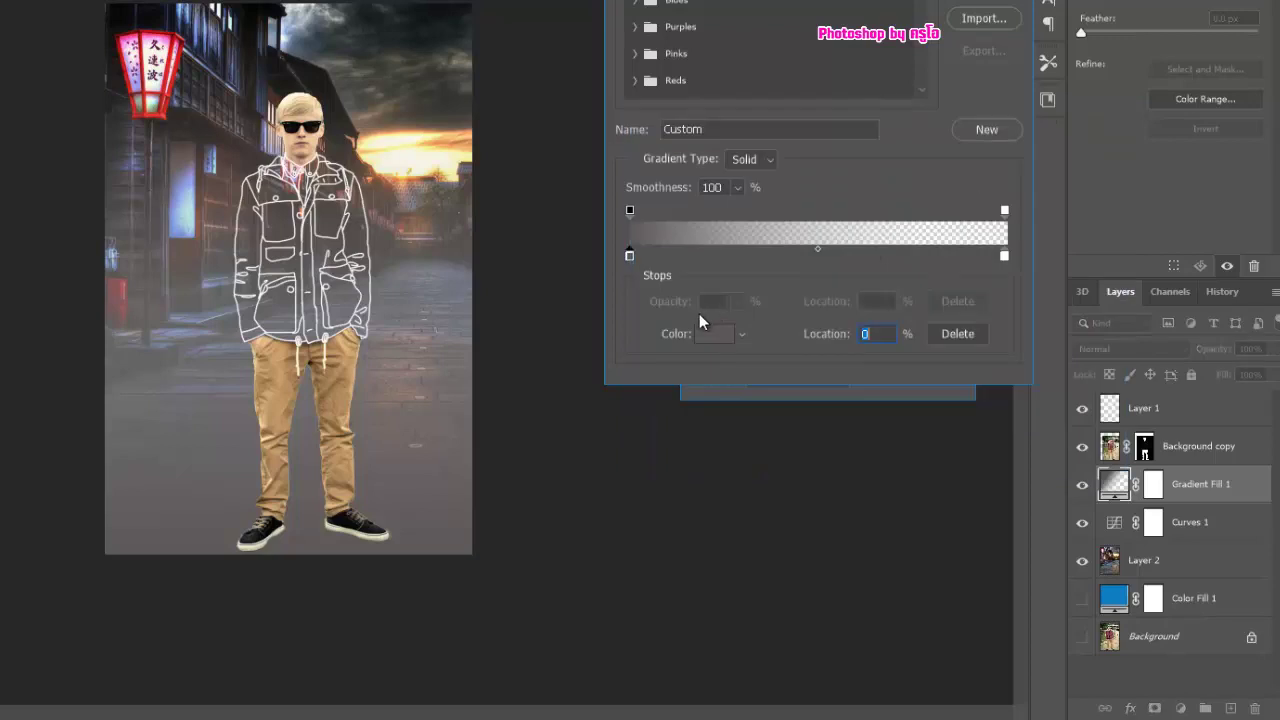
click(736, 188)
click(982, 4)
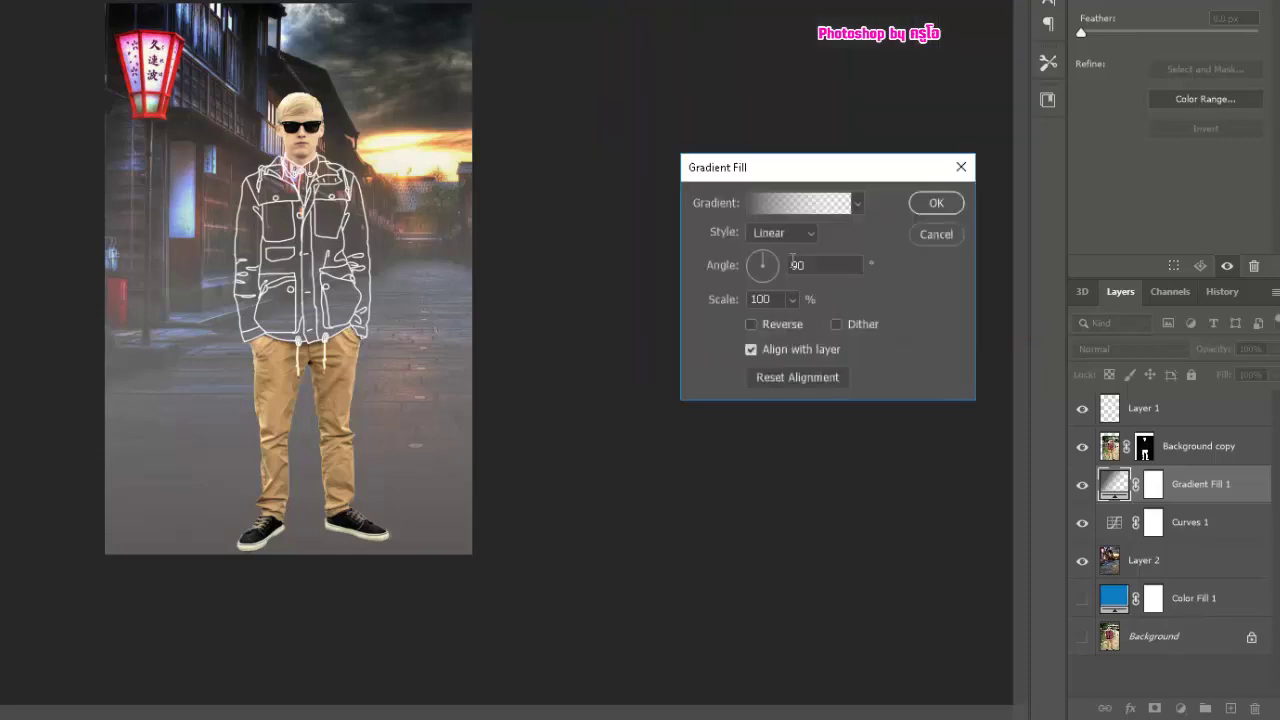
- Set the gradient fill to Reverse, Radial style and 275% scale, and apply it
click(754, 327)
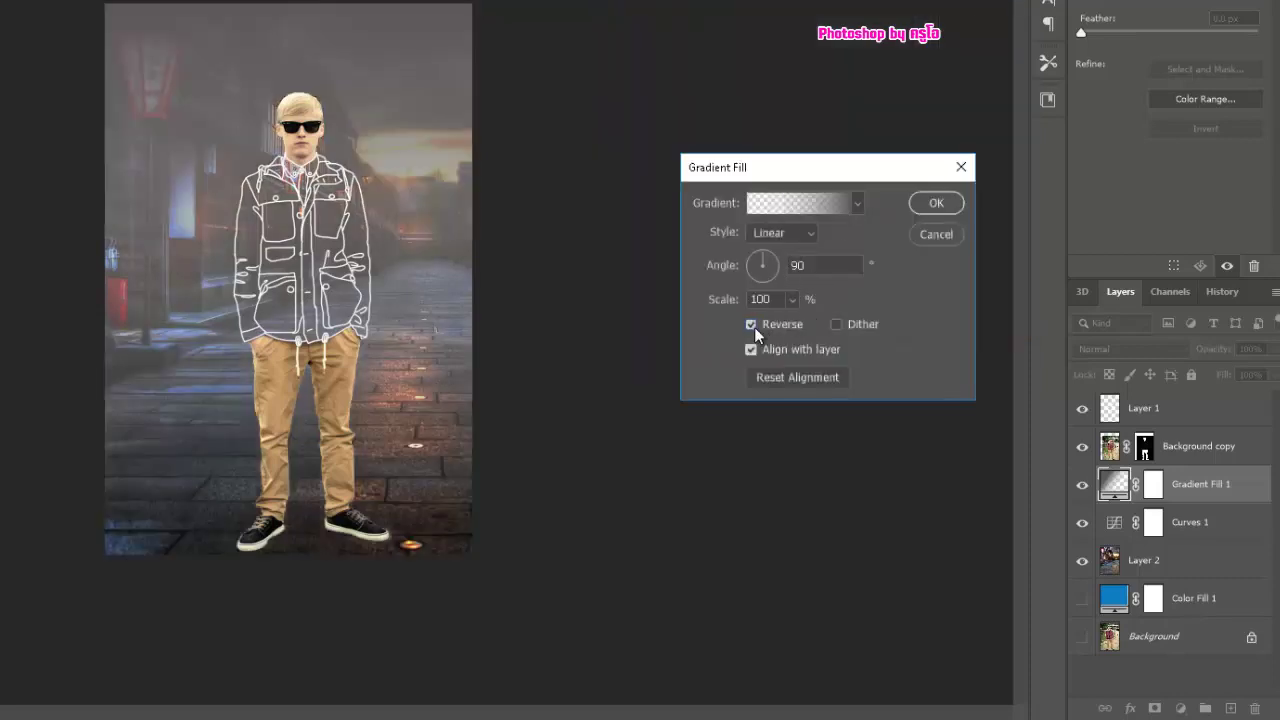
click(781, 232)
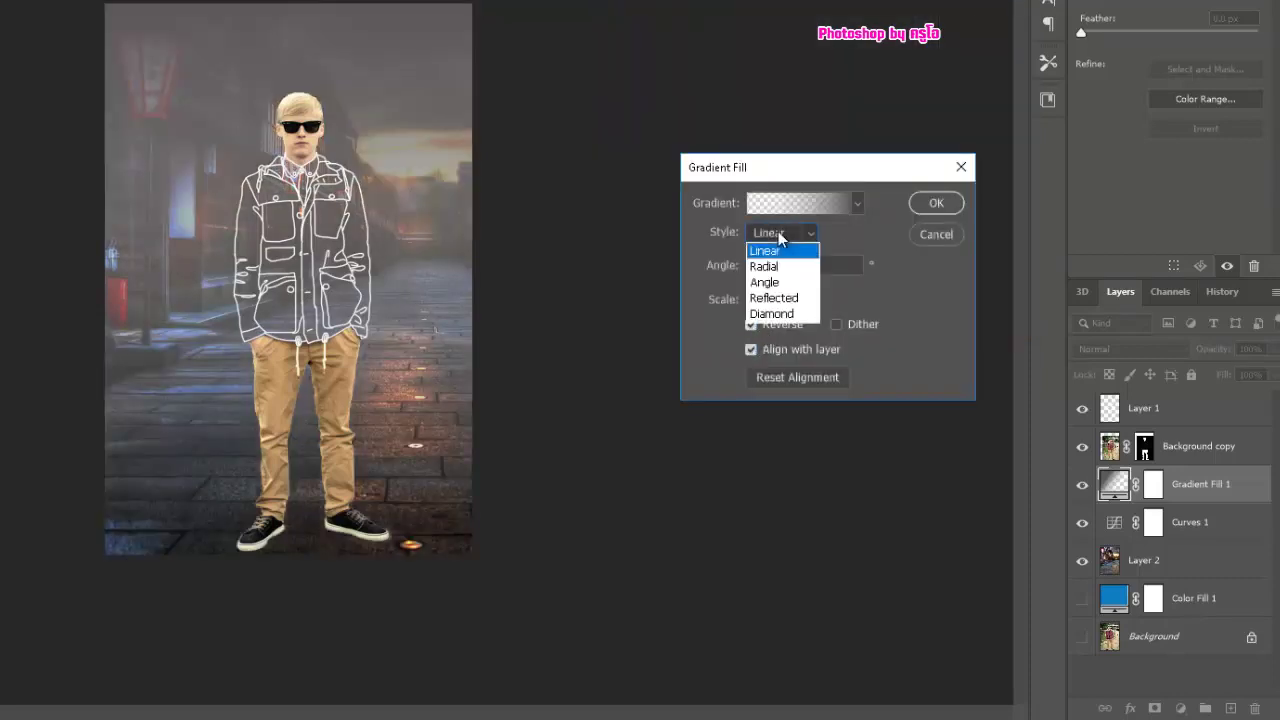
click(766, 267)
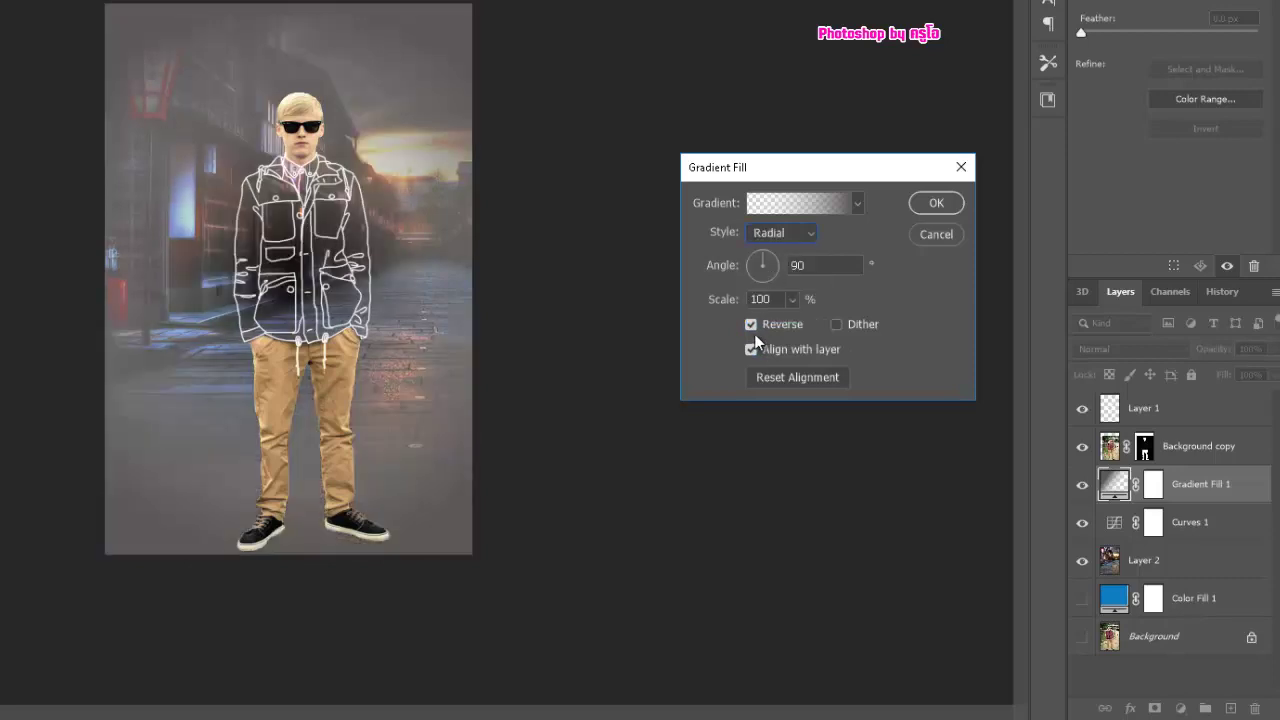
click(792, 300)
drag(798, 324, 806, 324)
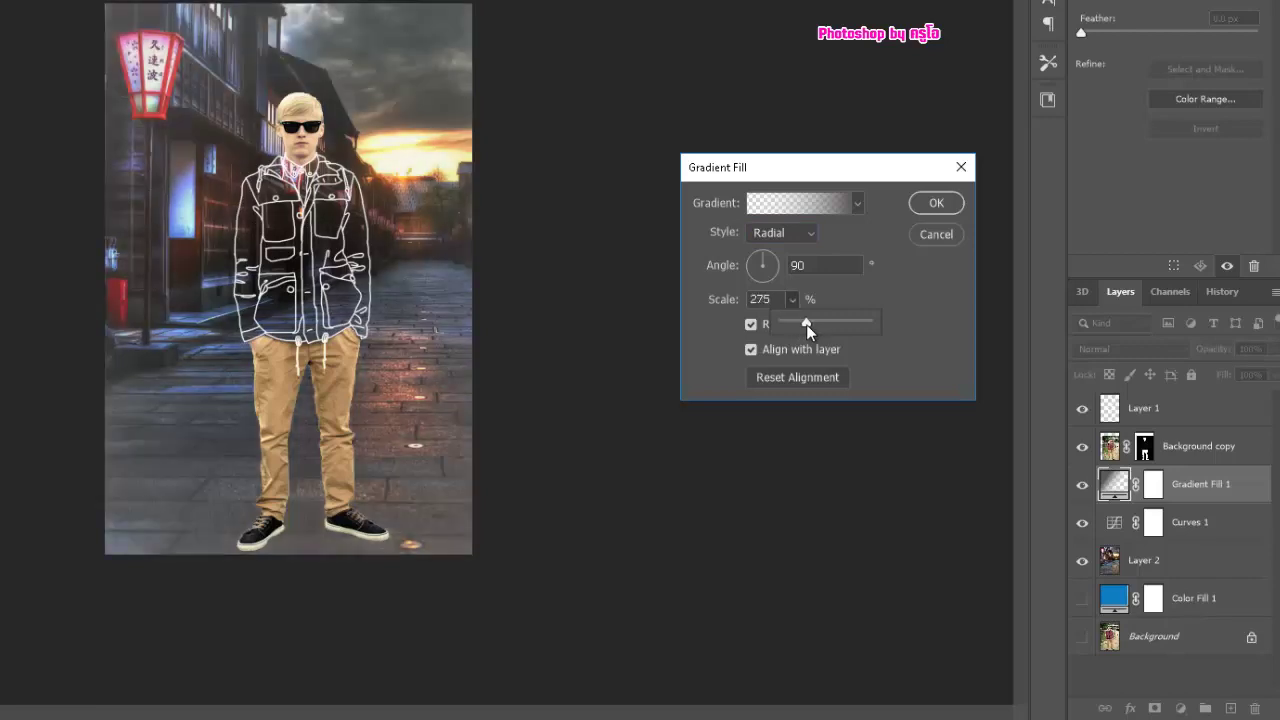
click(938, 204)
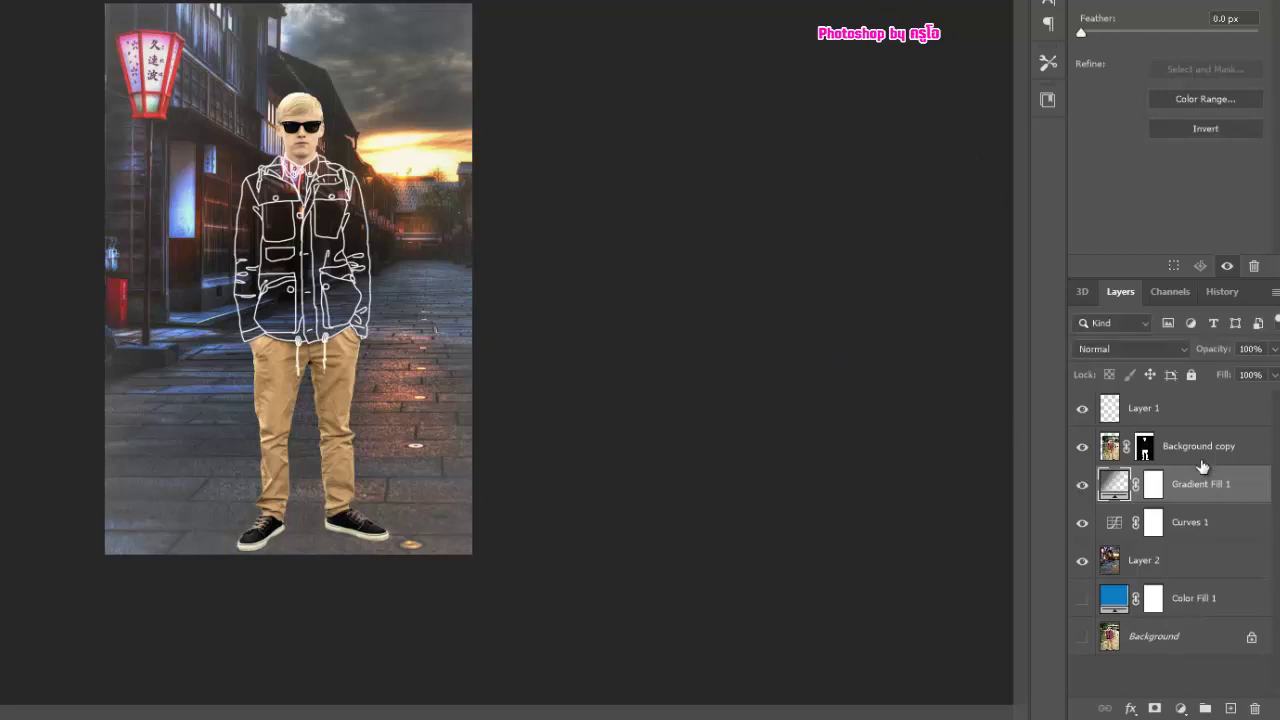
- Add a Curves 2 layer clipped to Layer 1, darkening the man from 164 to 120
click(1199, 407)
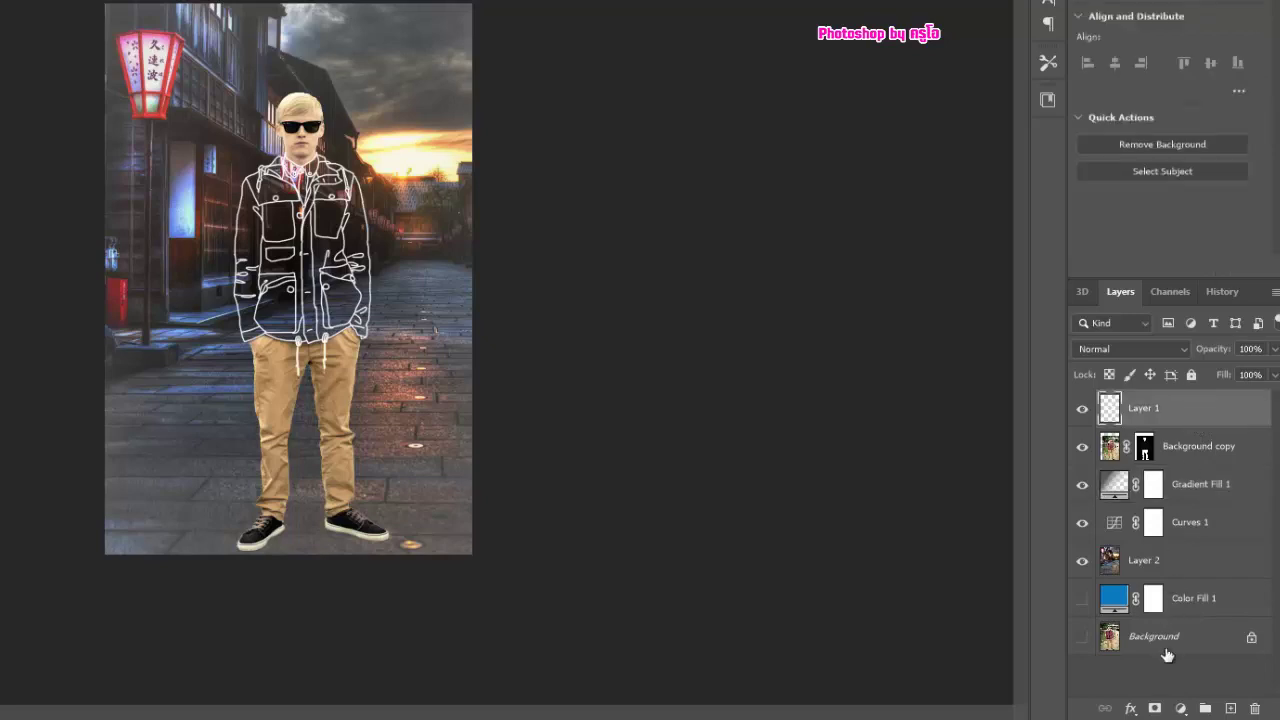
click(1181, 708)
click(1189, 469)
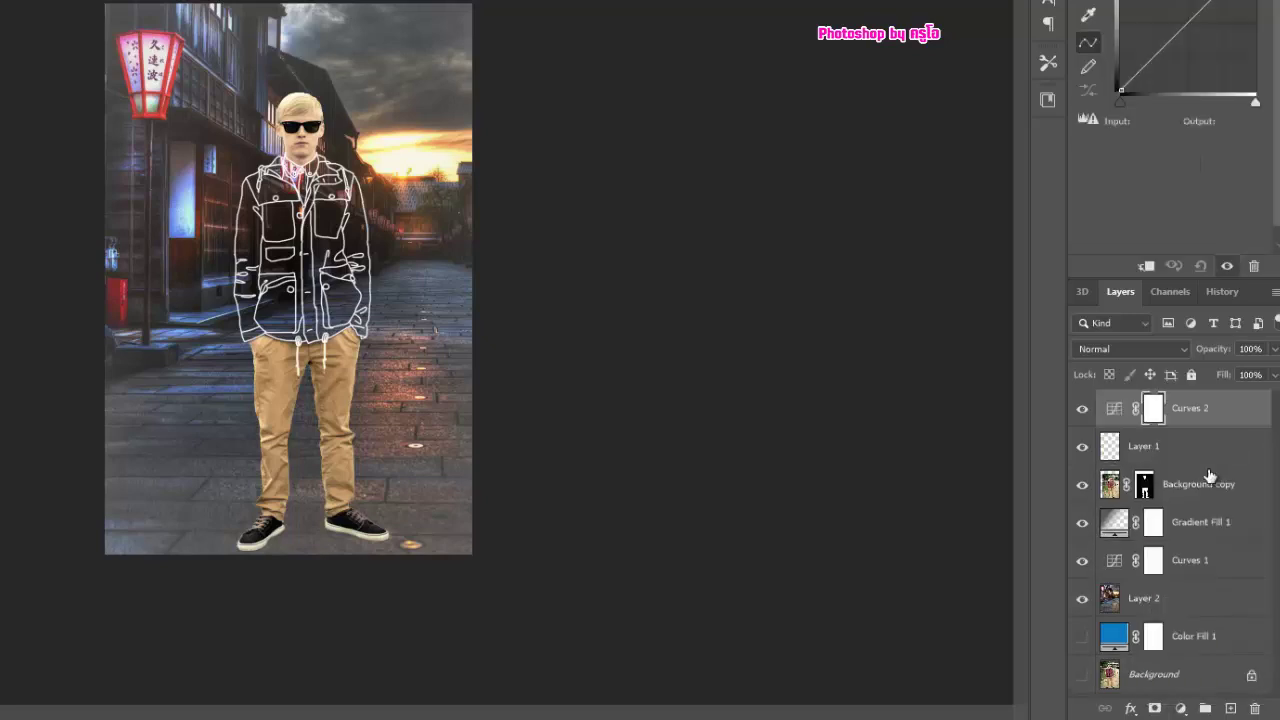
drag(1197, 12, 1202, 19)
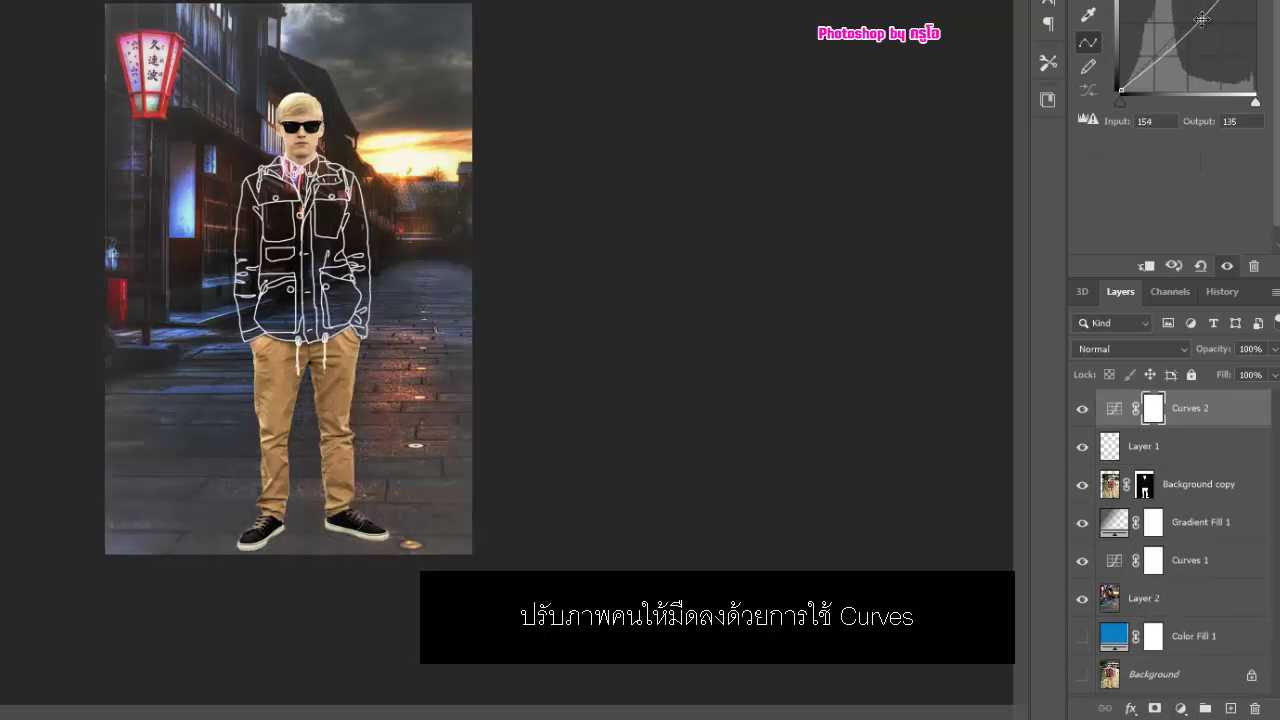
click(1146, 265)
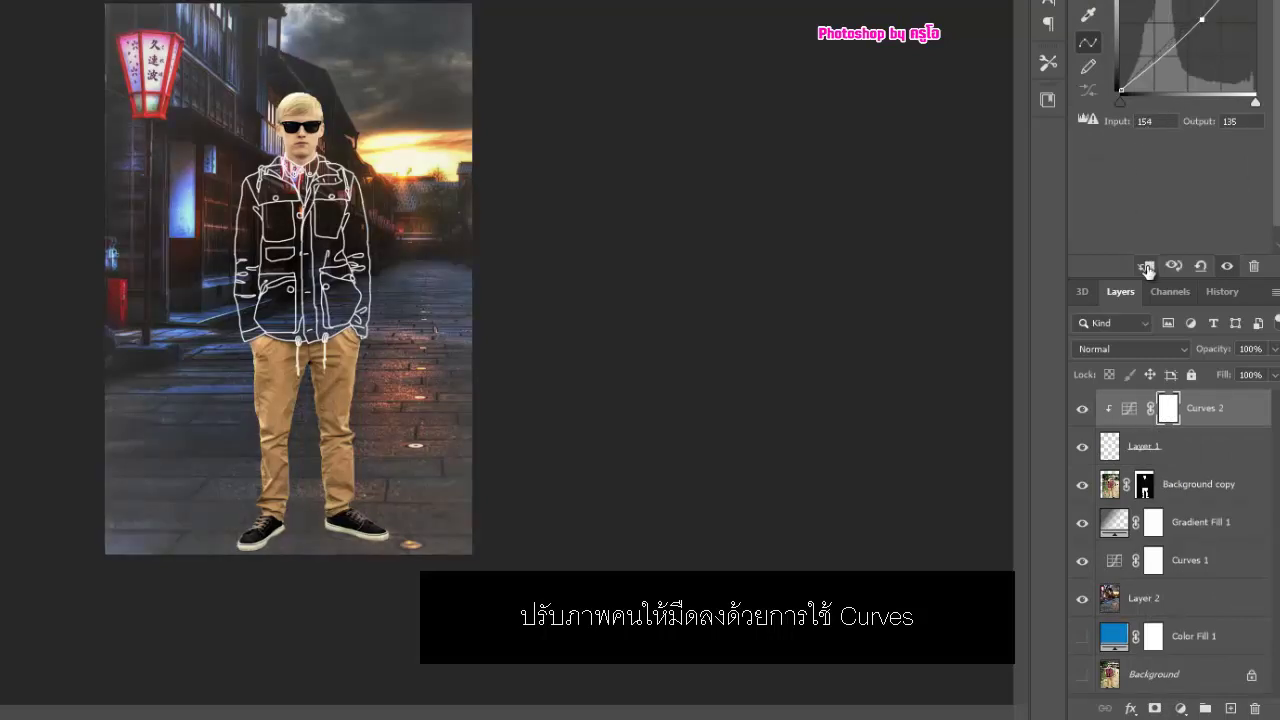
drag(1200, 18, 1208, 27)
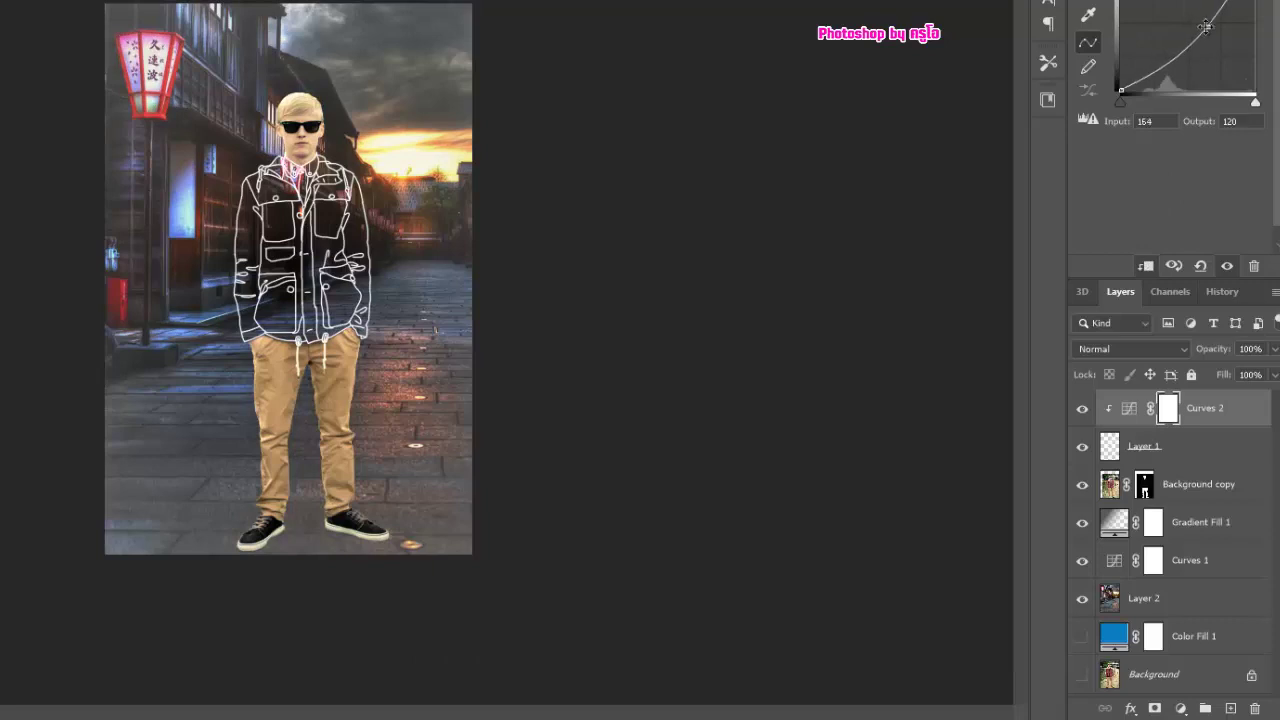
click(1217, 489)
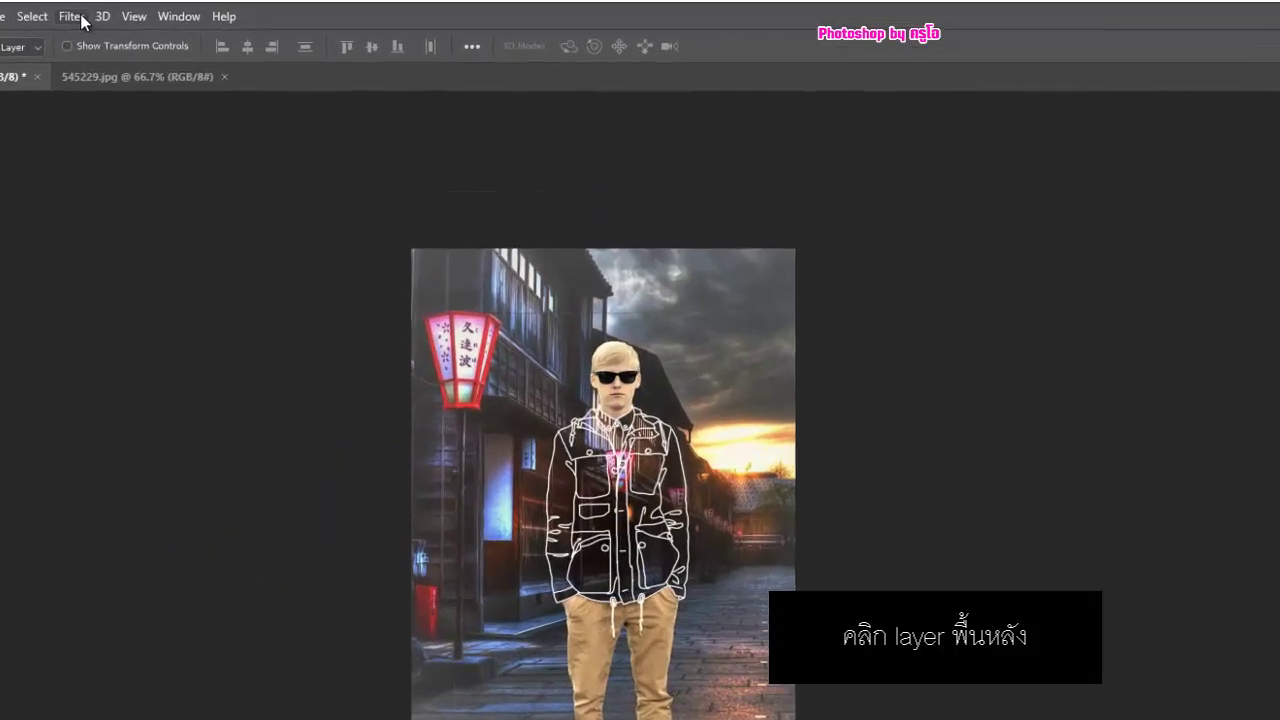
- Apply a Tilt-Shift blur of 31 to Layer 3 with the sharp band at the man's feet
click(70, 17)
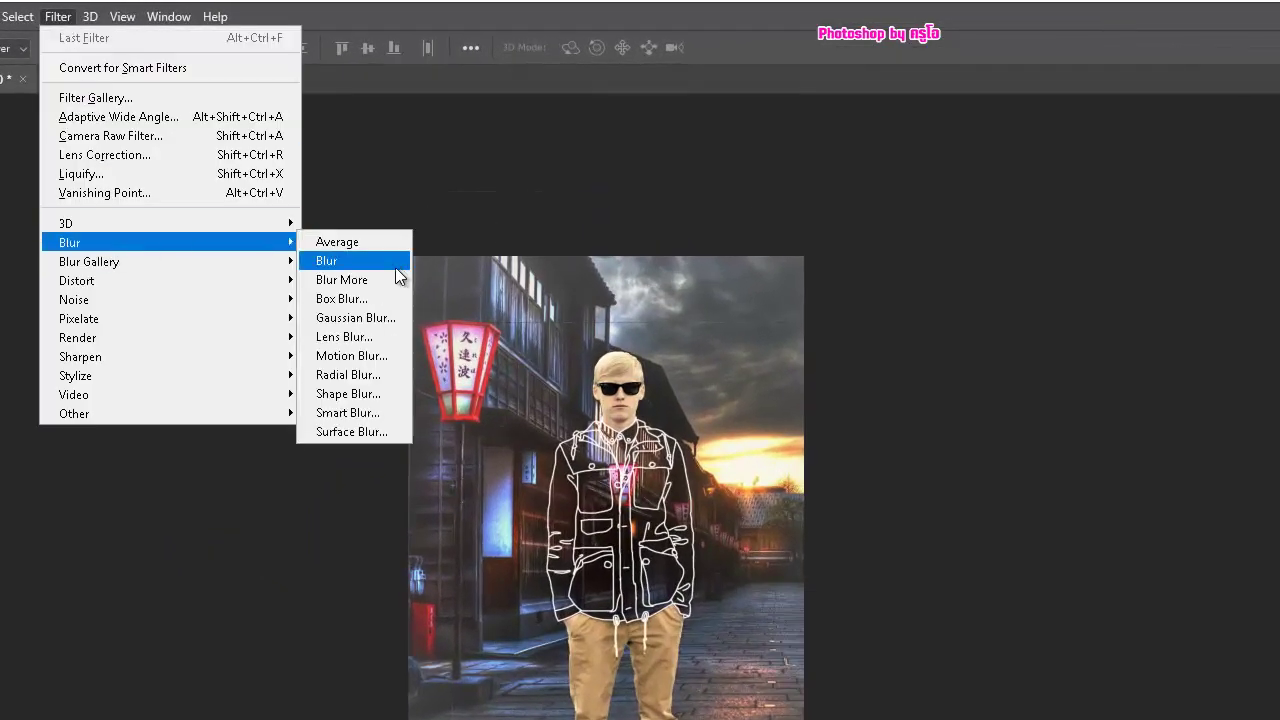
mouse_move(89, 261)
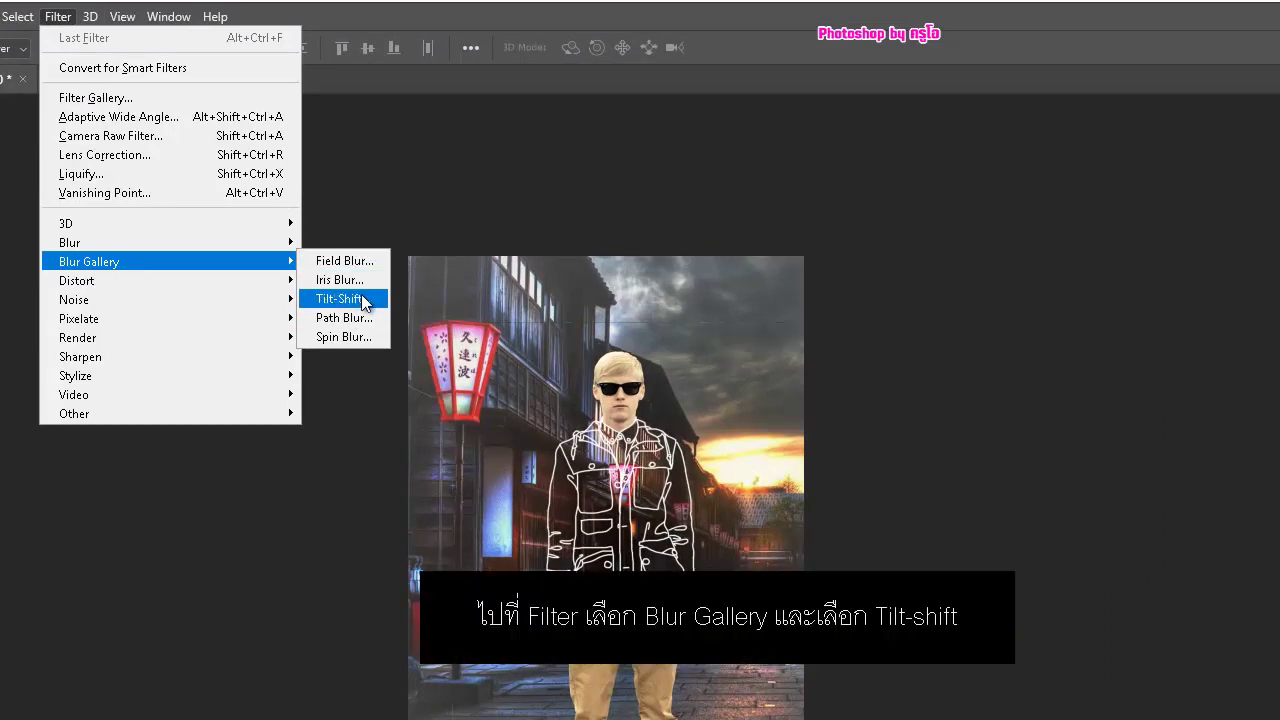
click(343, 298)
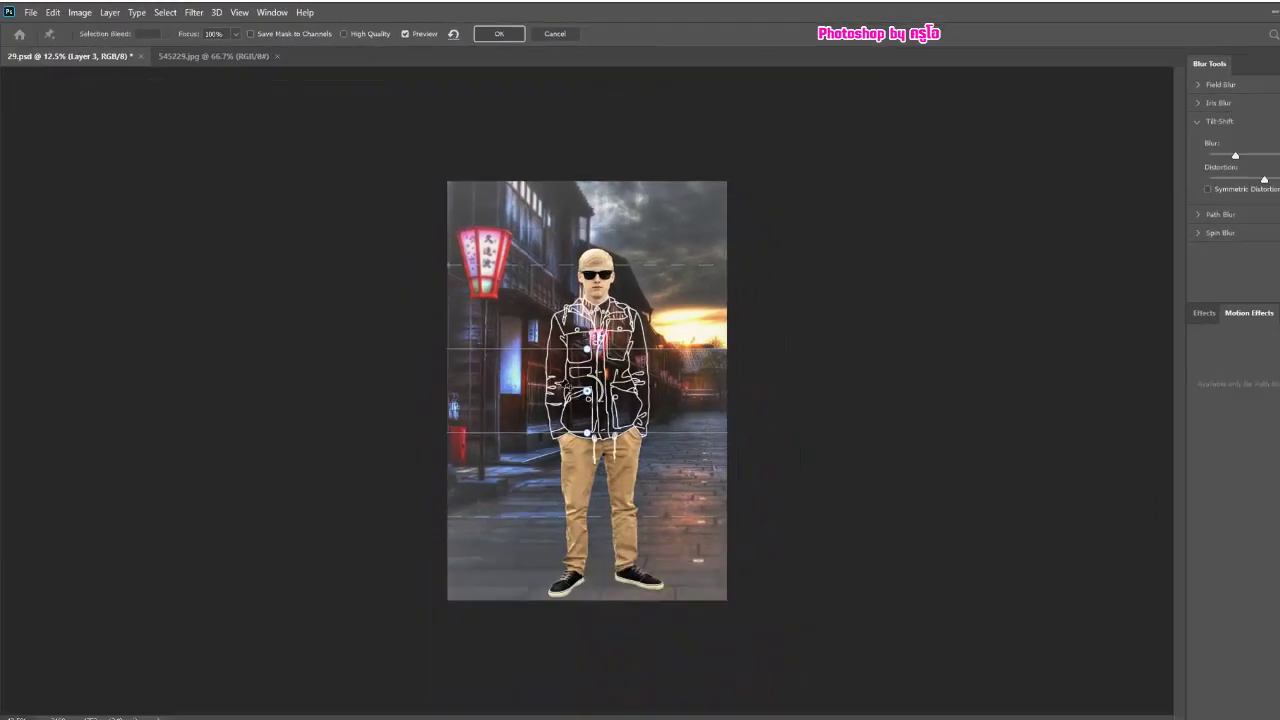
mouse_move(587, 390)
mouse_down()
mouse_move(585, 490)
mouse_move(556, 548)
mouse_up()
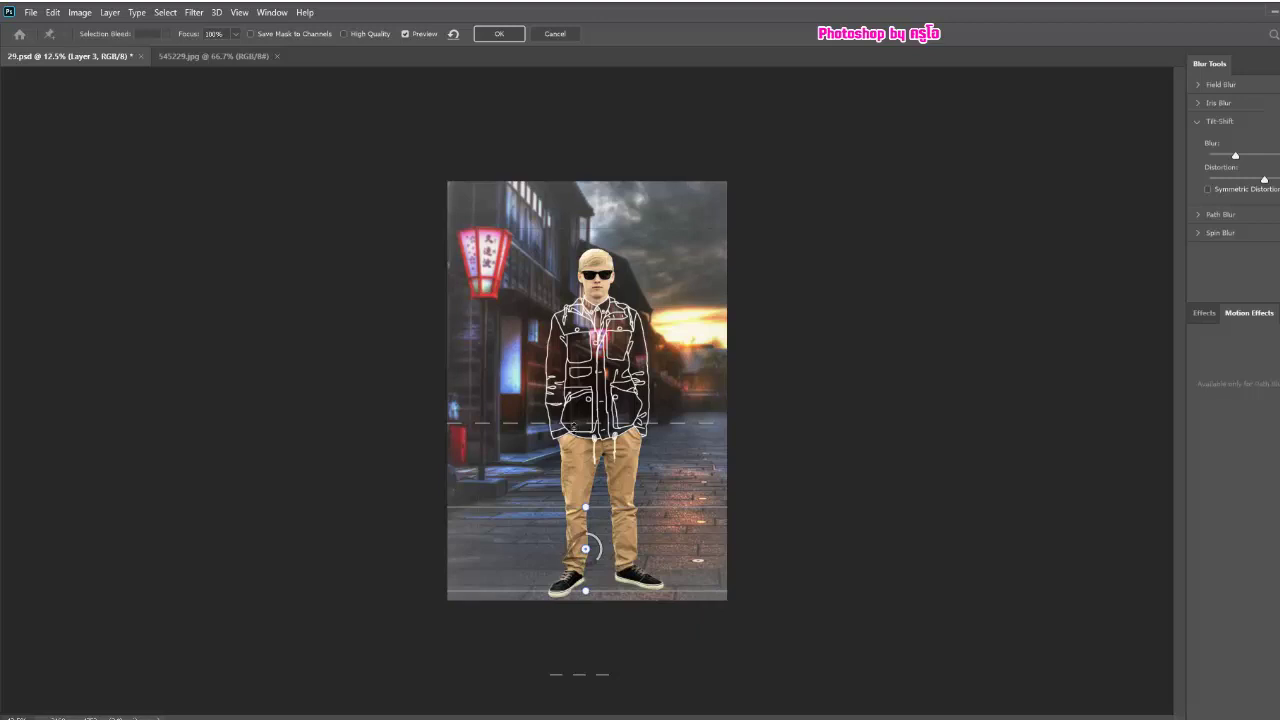
drag(575, 423, 575, 462)
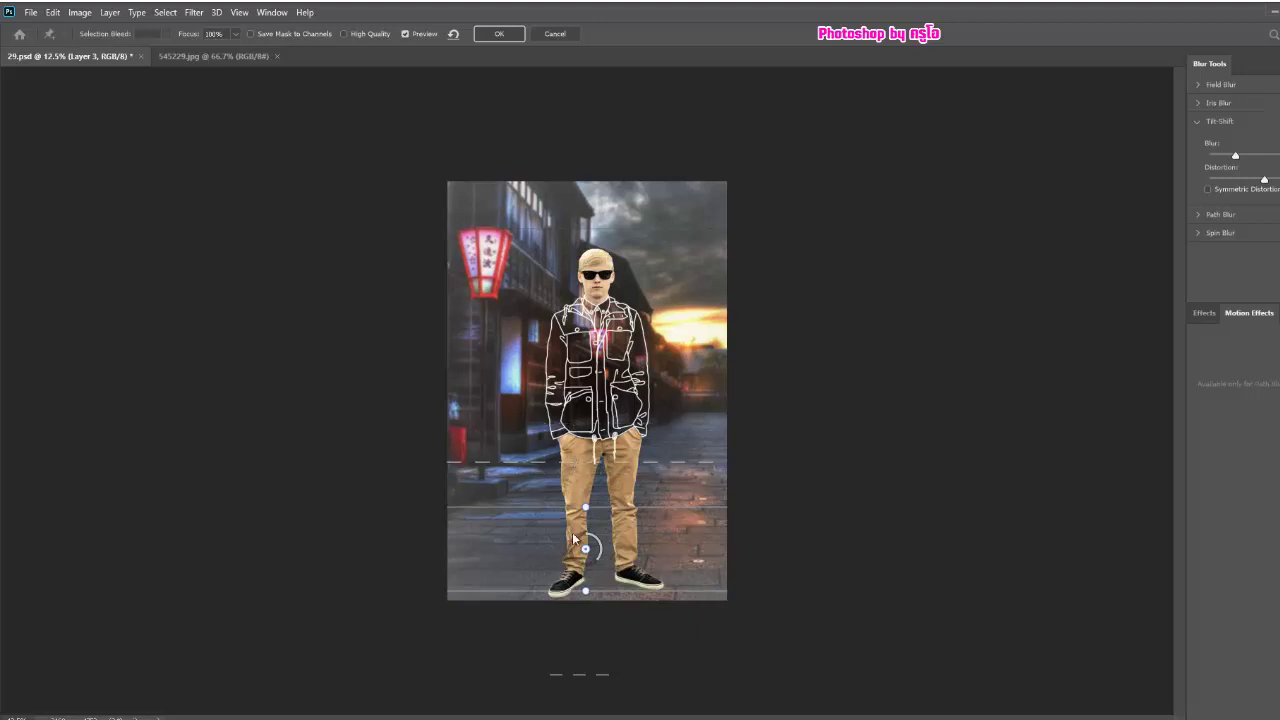
drag(575, 540, 578, 567)
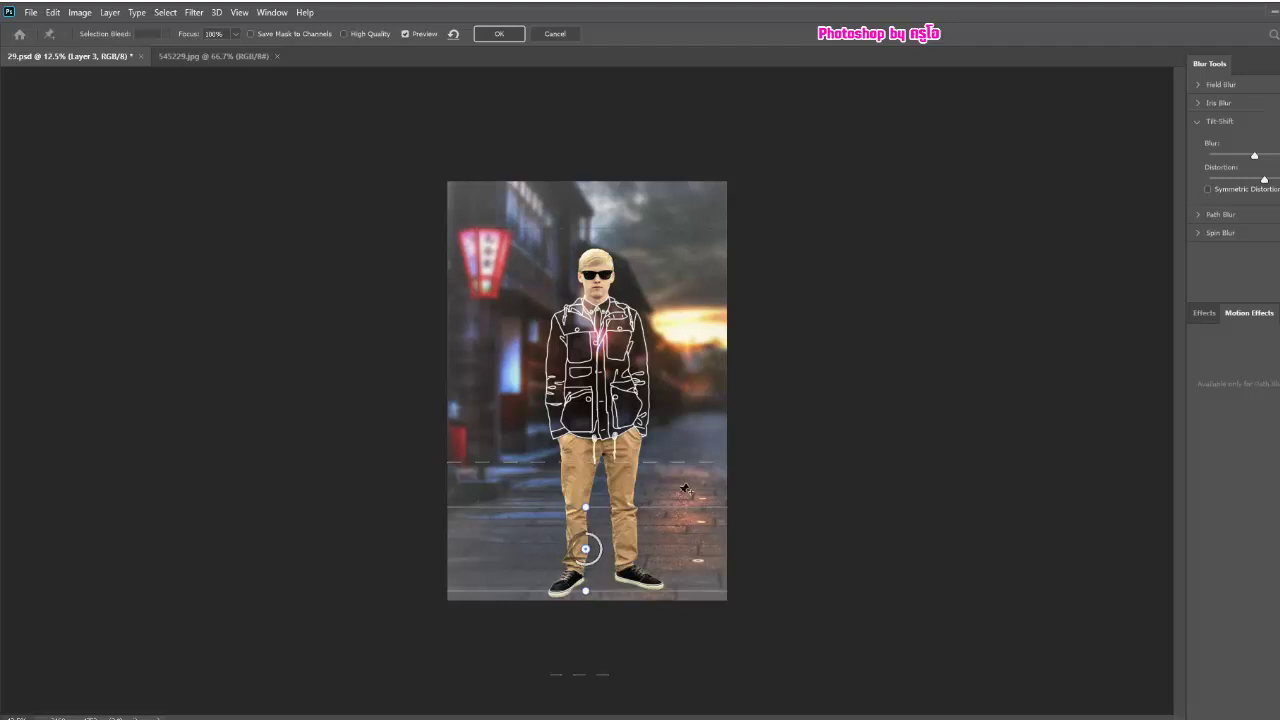
click(492, 33)
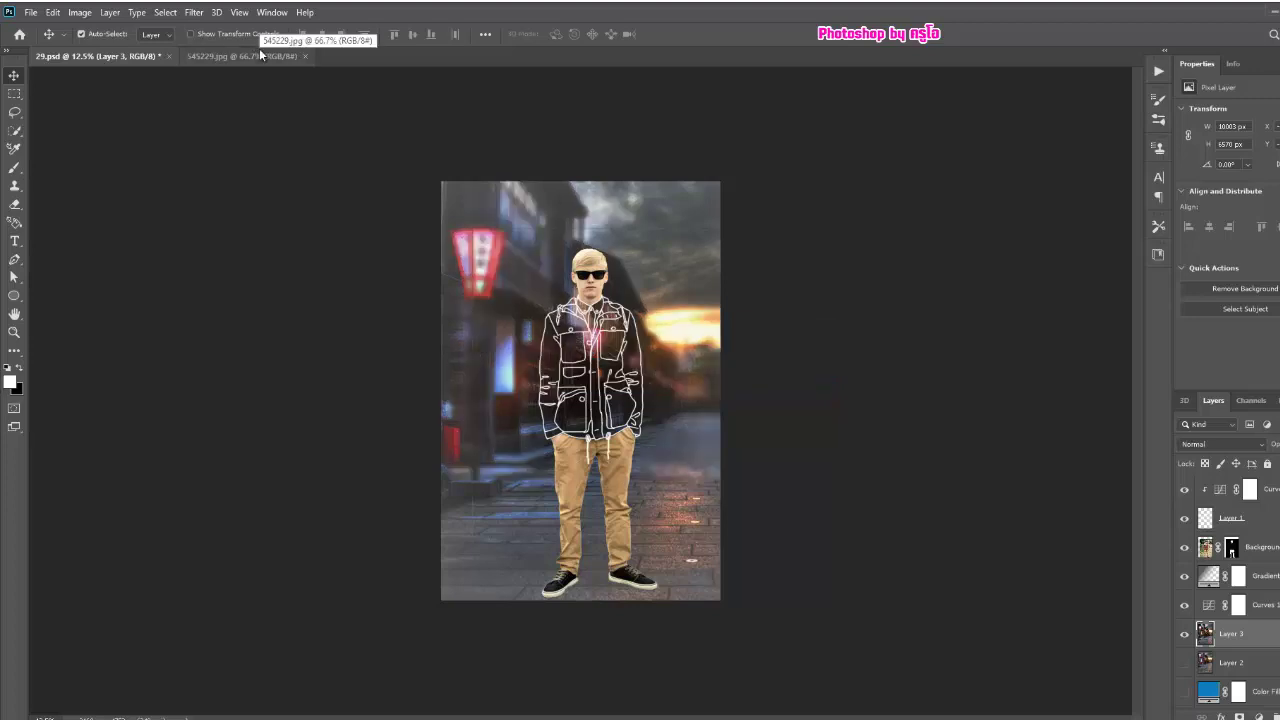
- Apply a Gaussian Blur of a few pixels' radius to the Layer 3 street
click(193, 12)
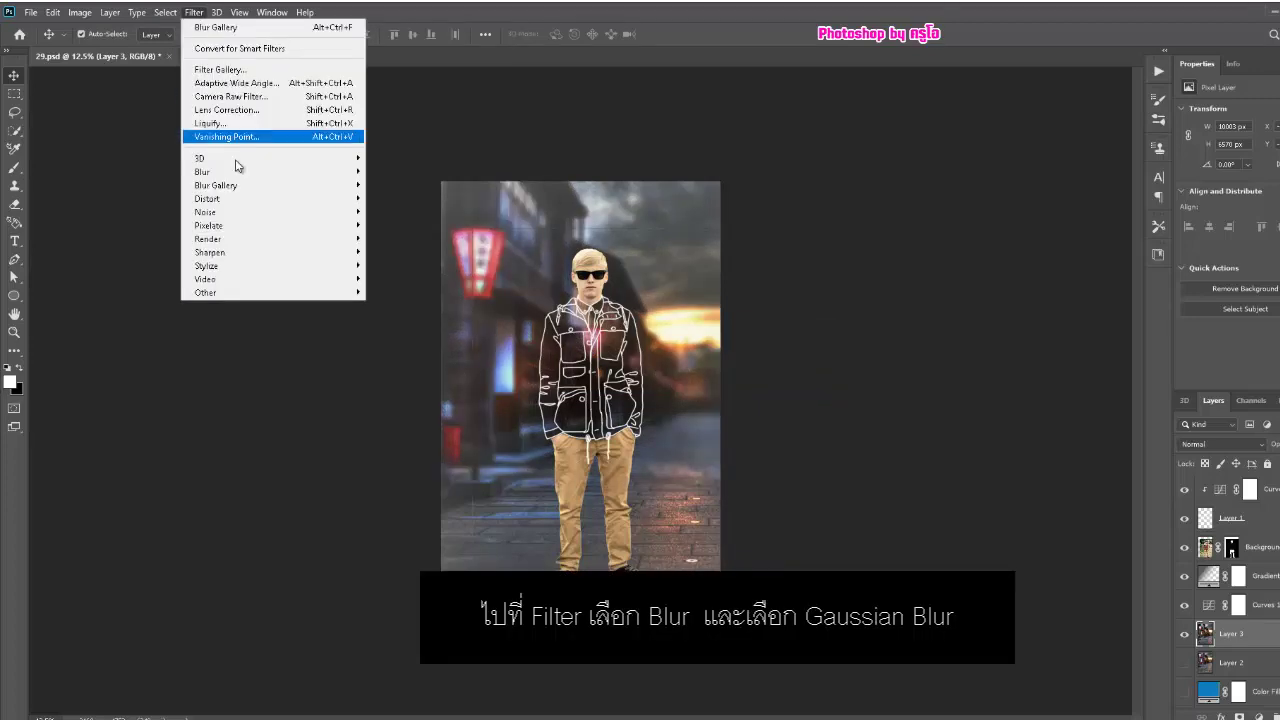
mouse_move(202, 171)
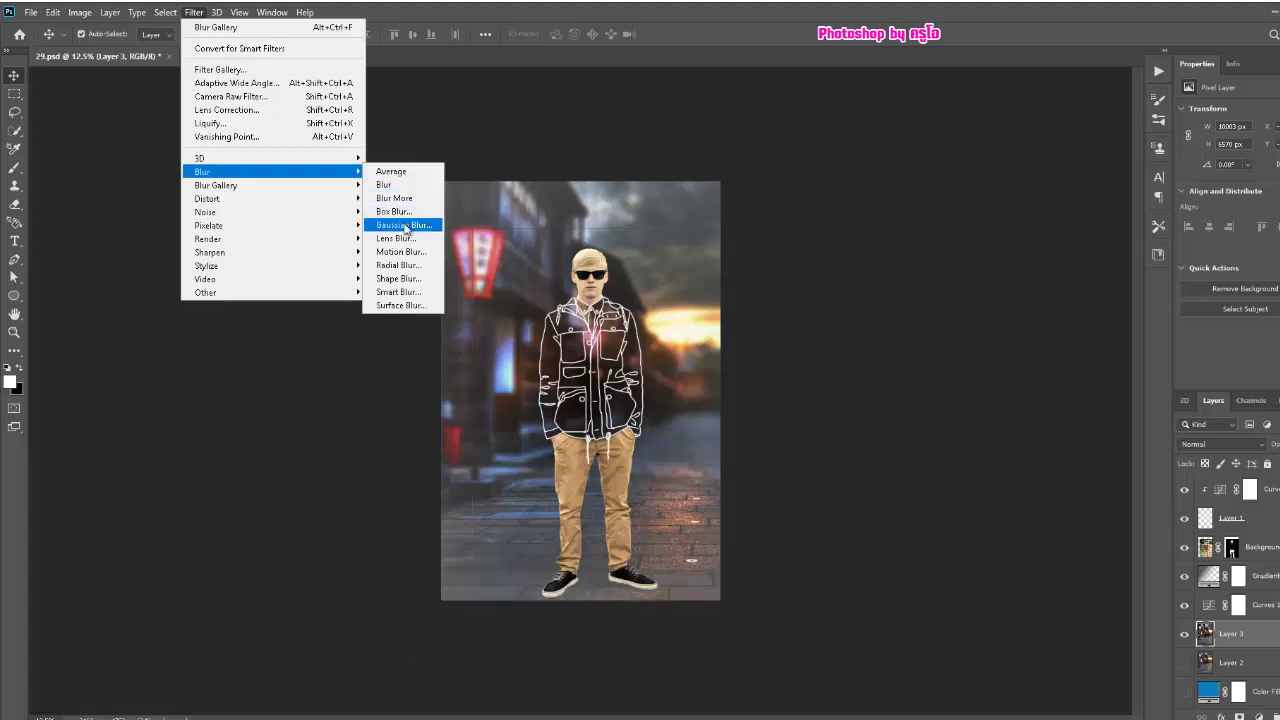
click(405, 225)
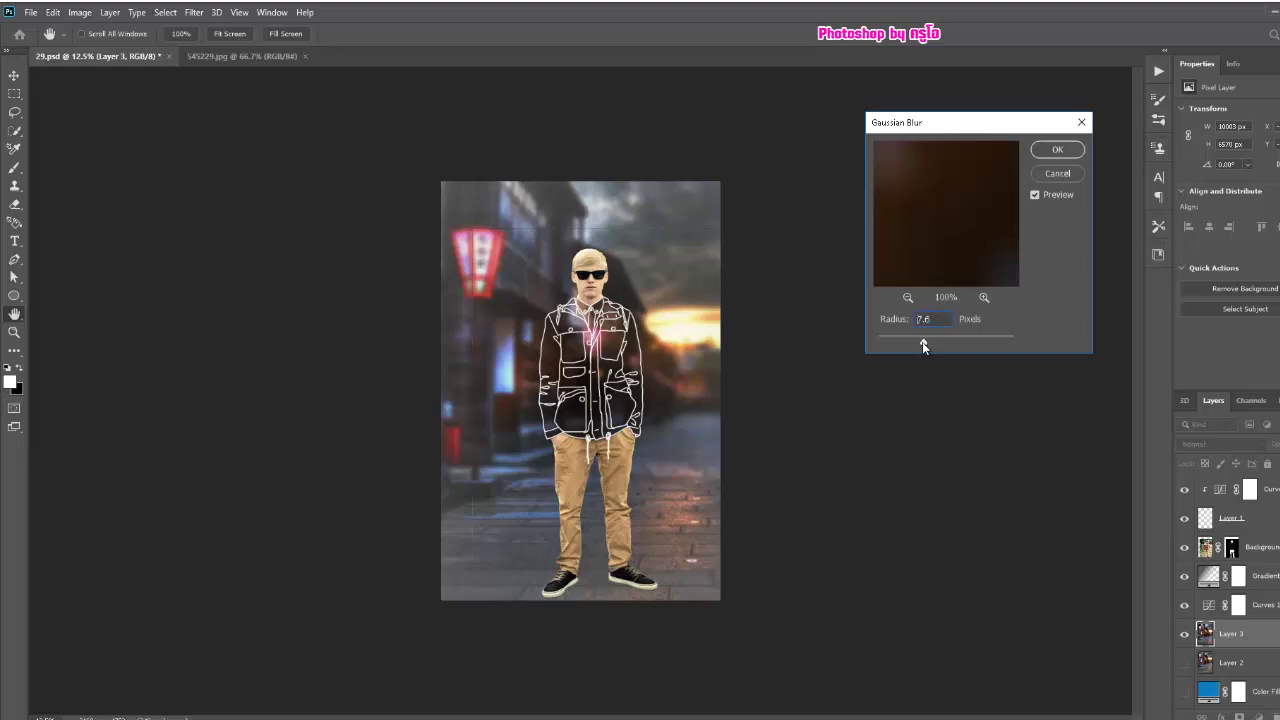
click(1060, 150)
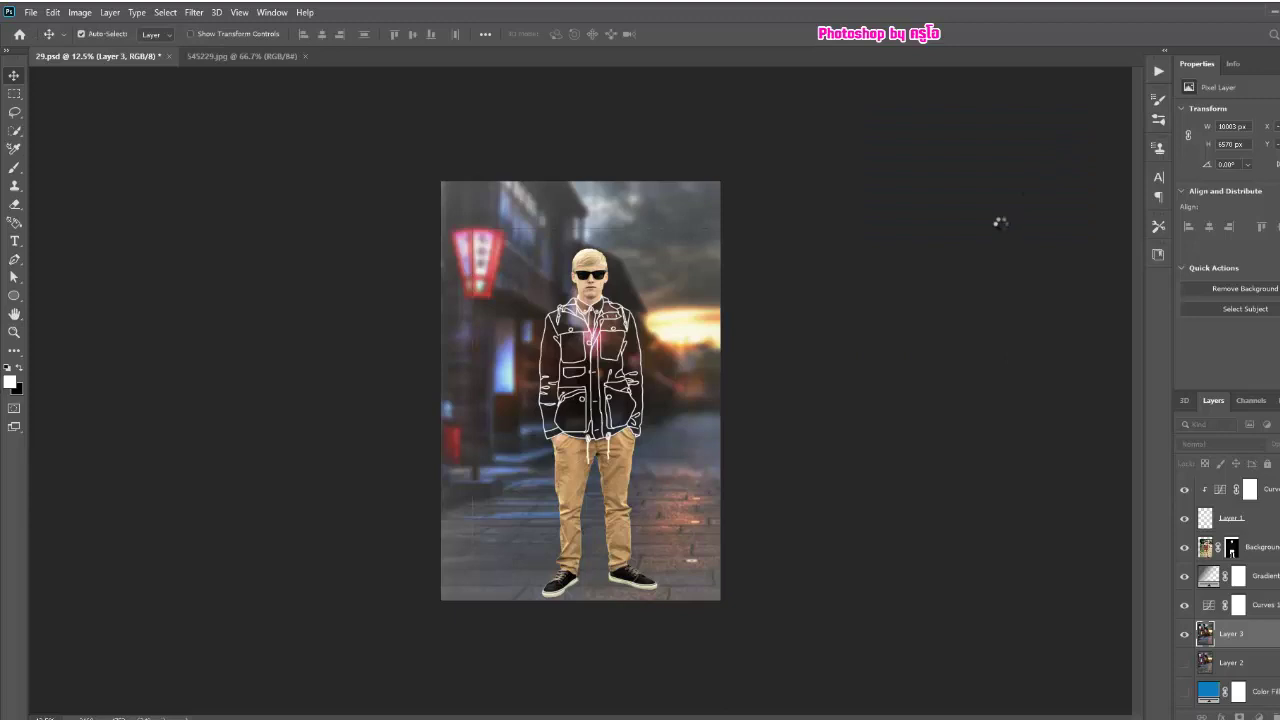